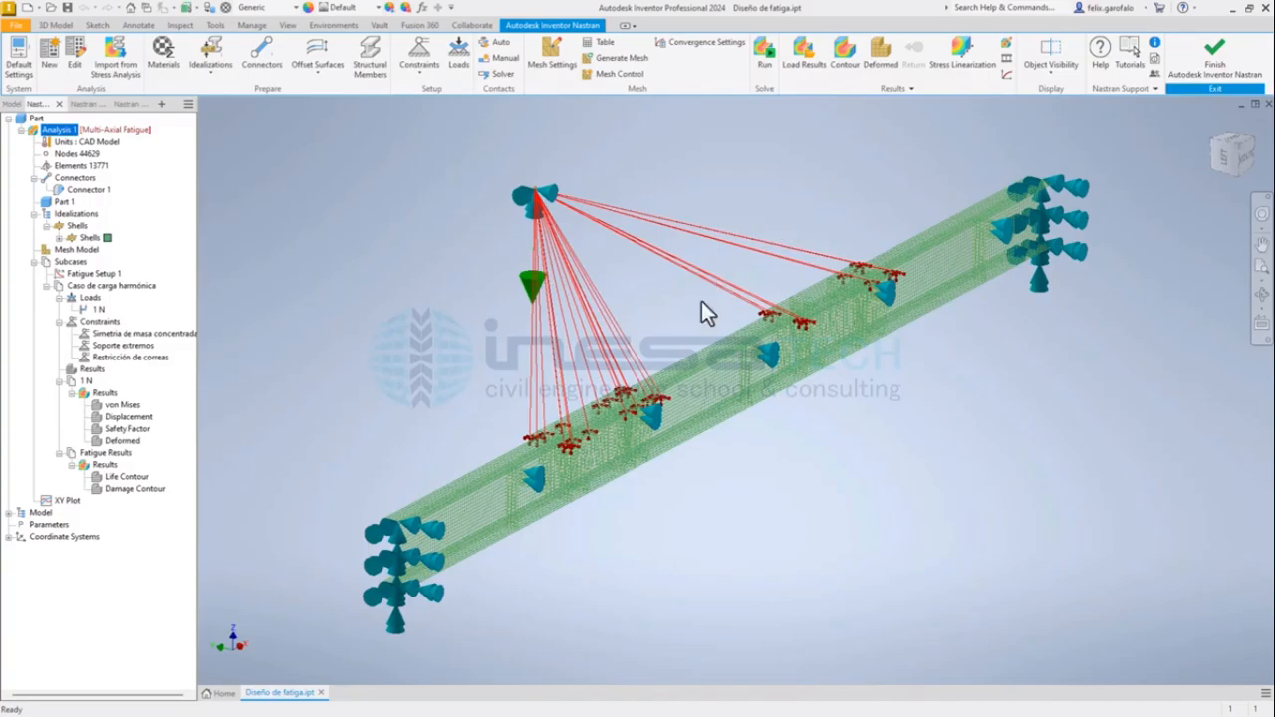
Inspect the meshed beam with its constraints and the connector linking the raised mass point to the upper flange
shift+middle_drag(643, 356, 642, 356)
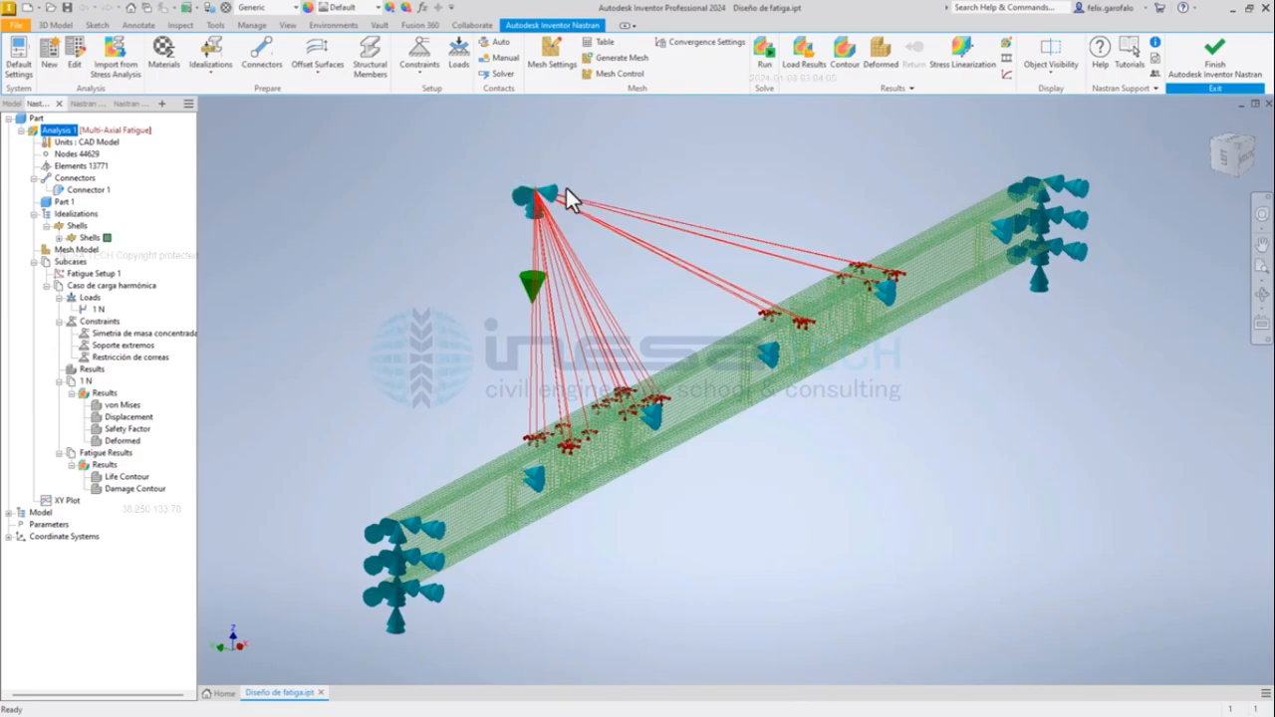
click(516, 196)
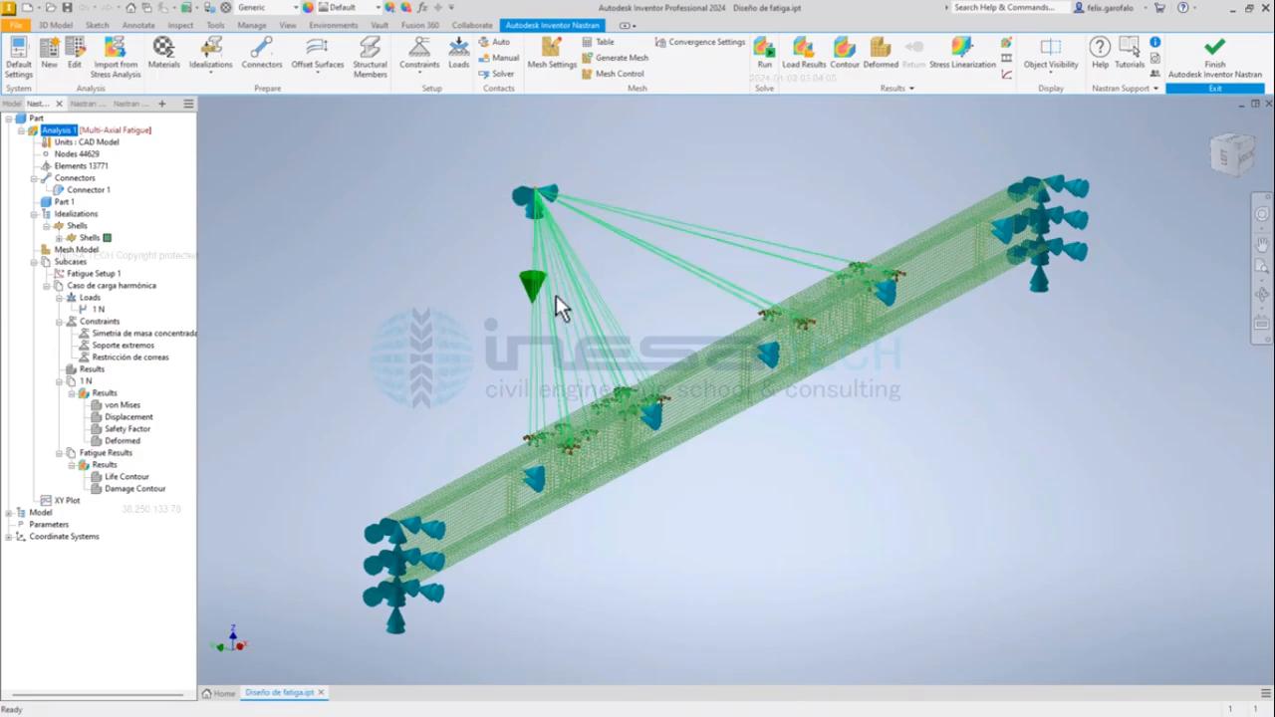
click(705, 161)
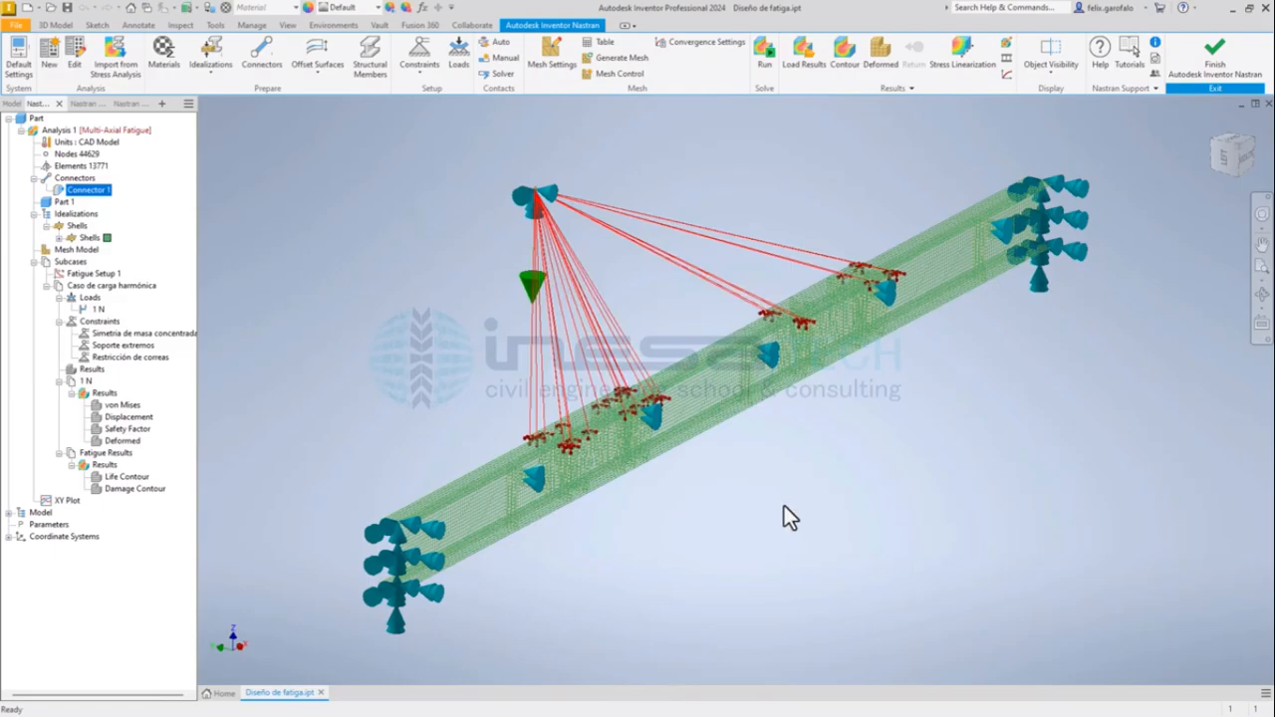
mouse_move(783, 505)
shift+middle_down()
mouse_move(697, 469)
mouse_move(754, 512)
mouse_move(791, 512)
shift+middle_up()
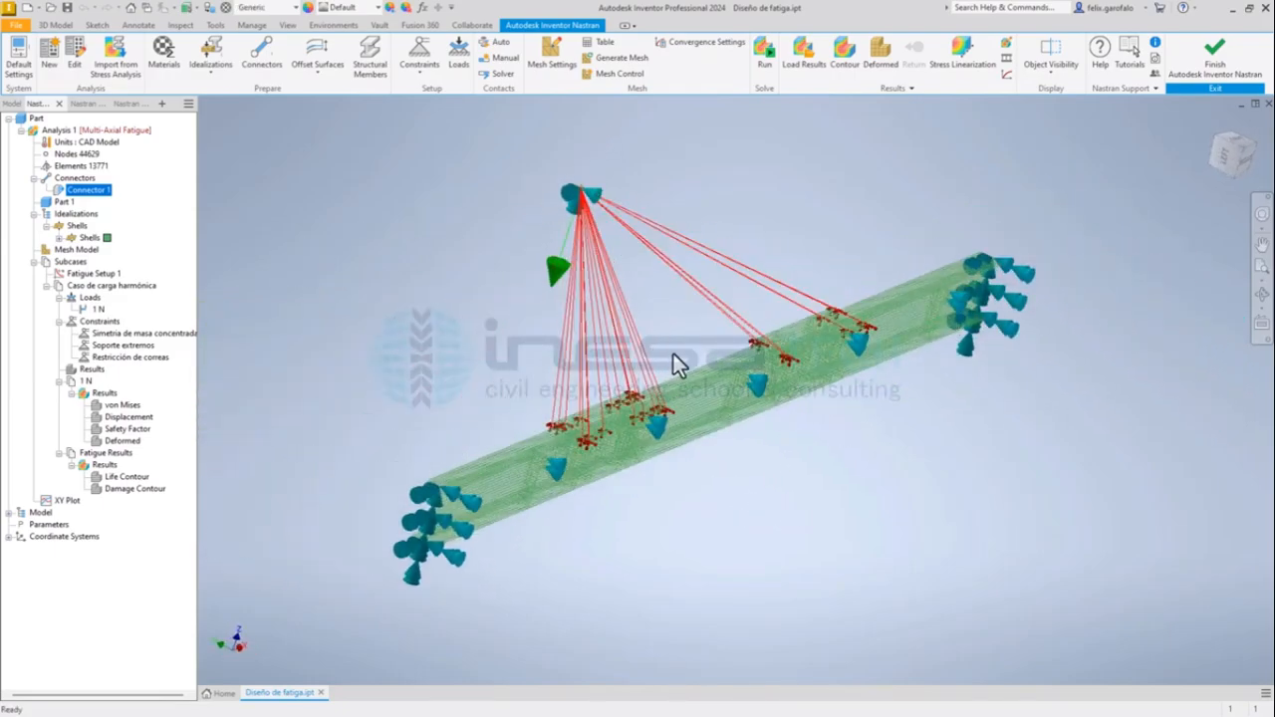
mouse_move(673, 354)
shift+middle_down()
mouse_move(711, 322)
mouse_move(678, 355)
mouse_move(661, 348)
mouse_move(684, 365)
shift+middle_up()
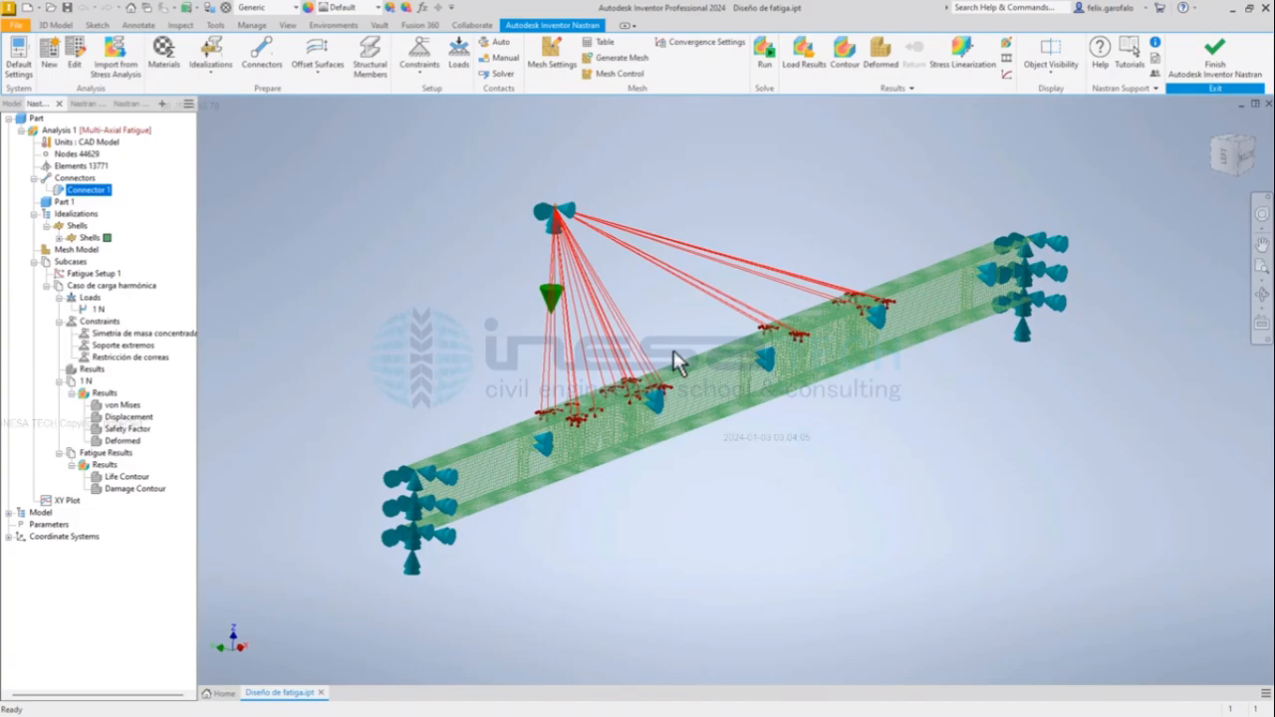
Open the S450 material assigned to the shell idealization and check its yield strength
click(59, 238)
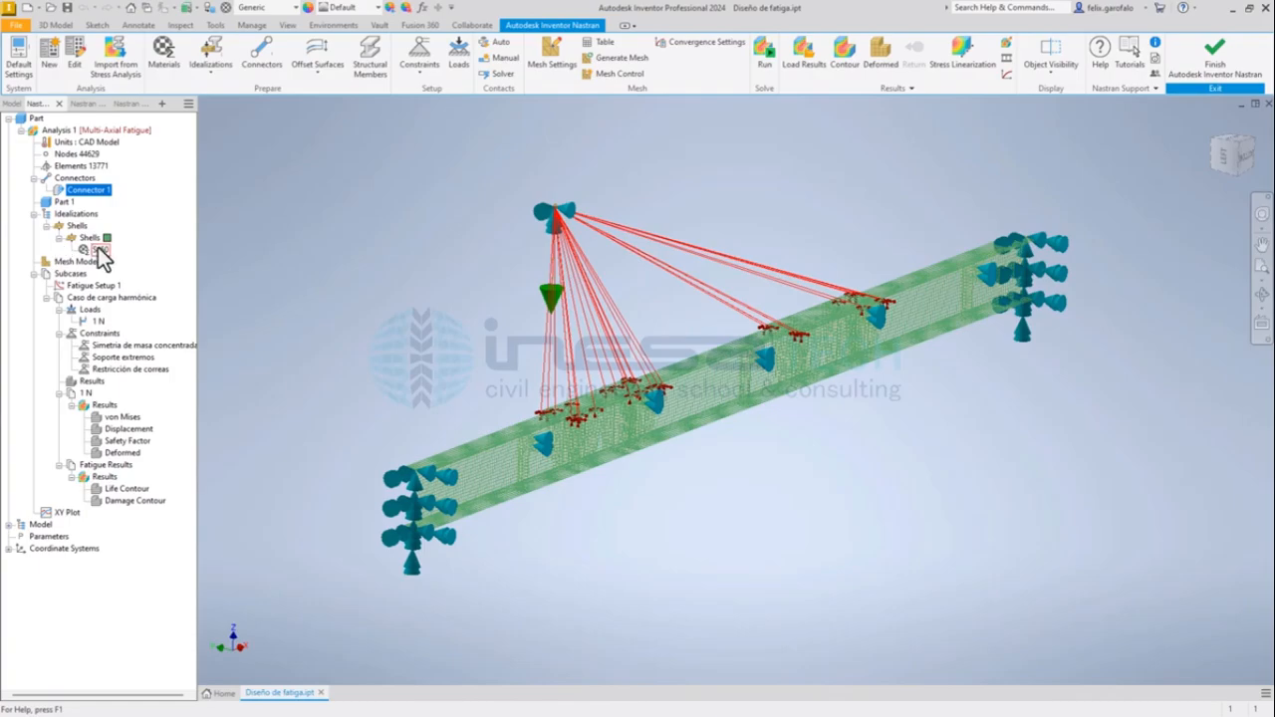
click(100, 249)
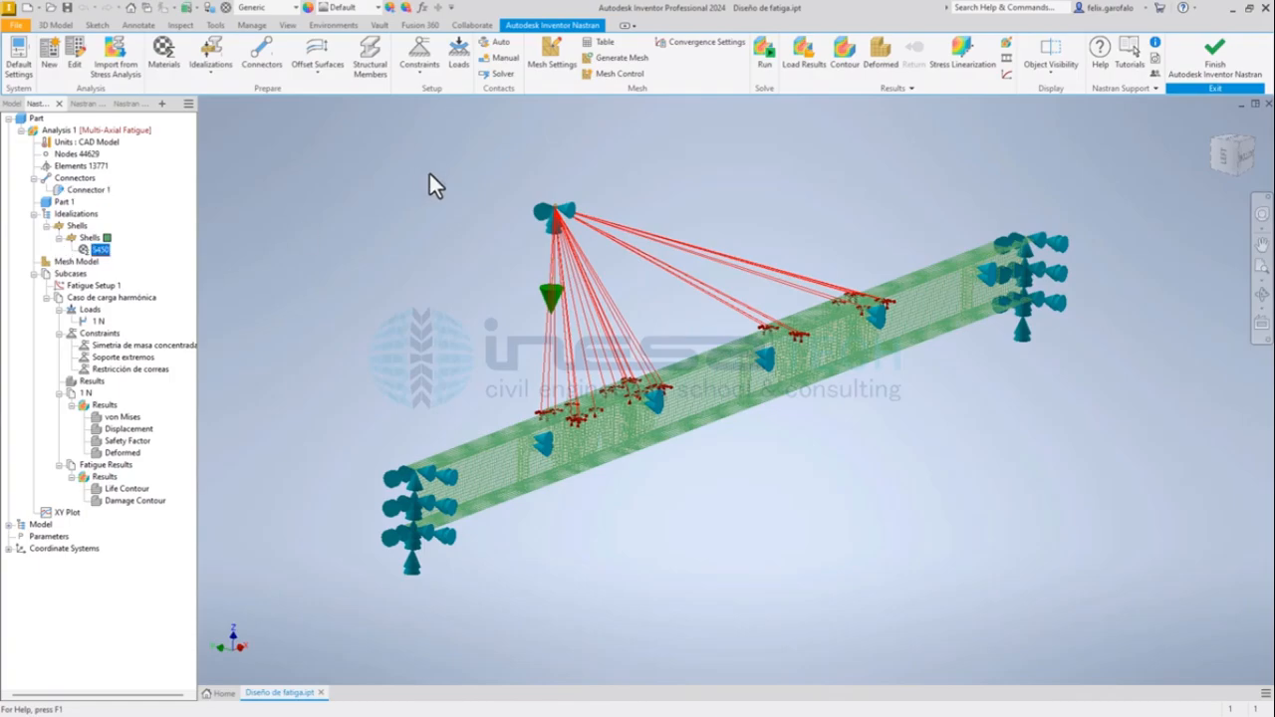
drag(170, 141, 670, 155)
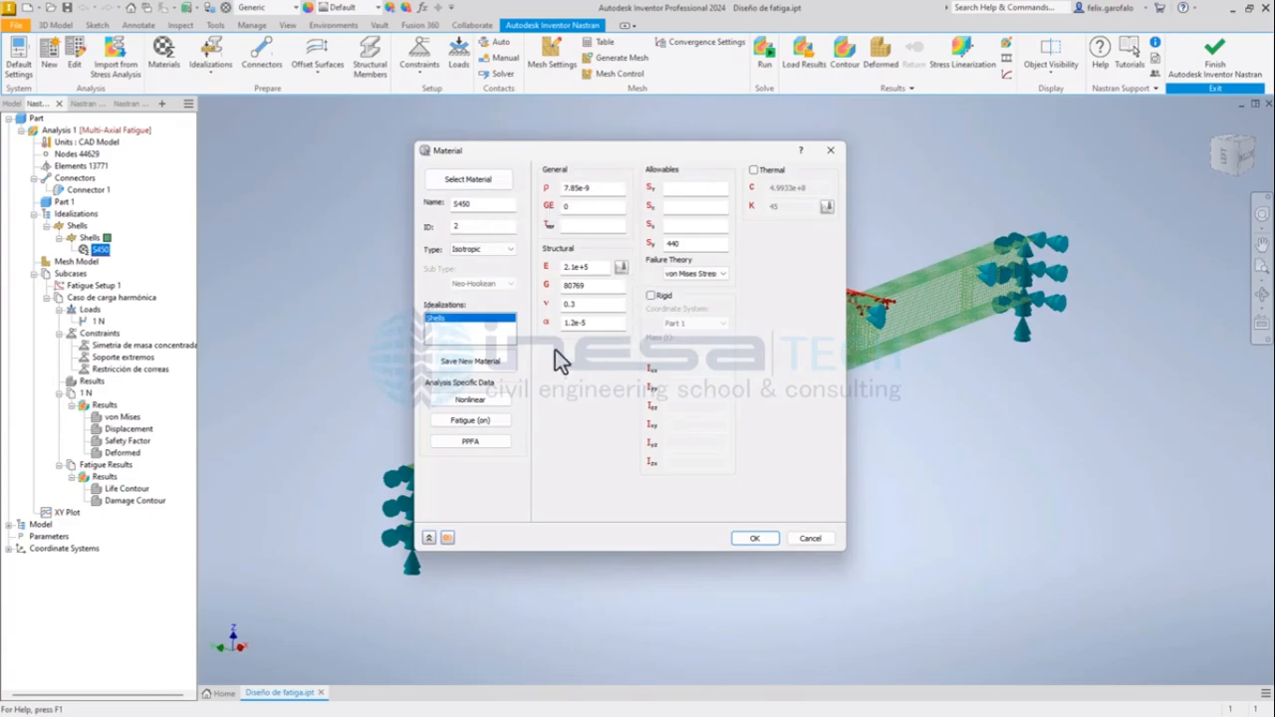
double_click(667, 244)
Open the S450 material's fatigue properties and review the S-N parameters and the E-N data
click(476, 421)
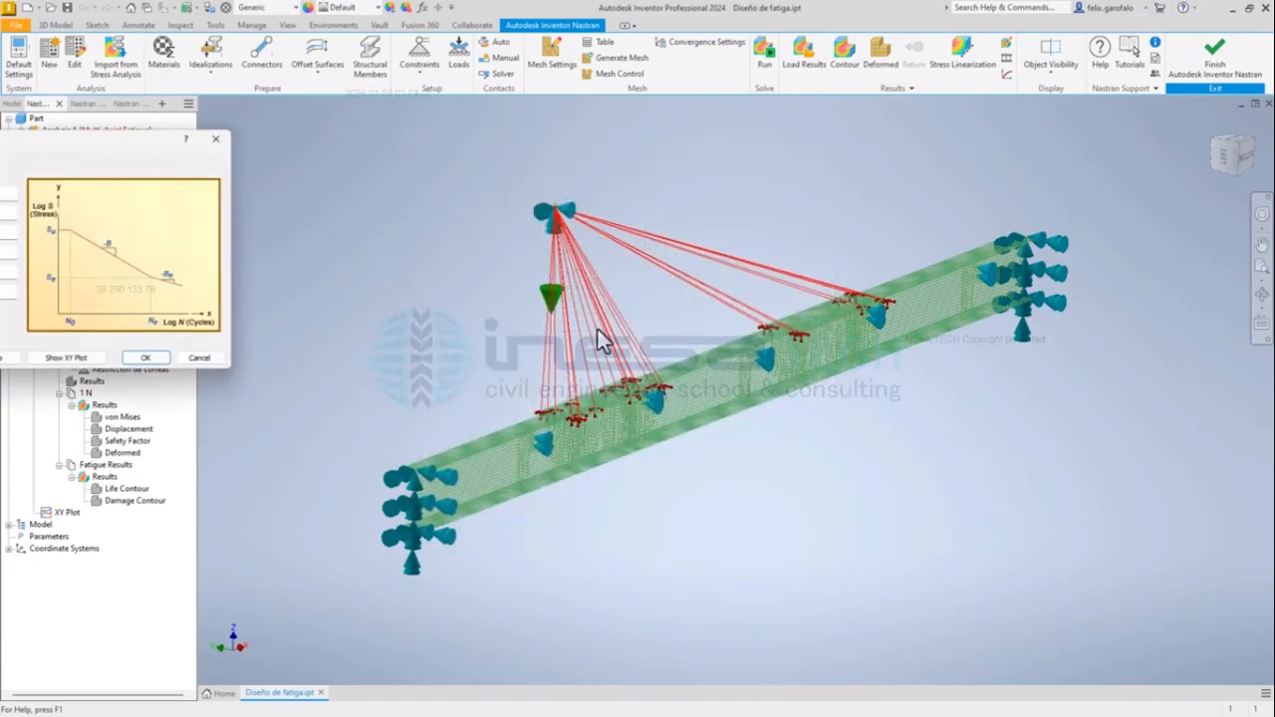
drag(120, 146, 669, 190)
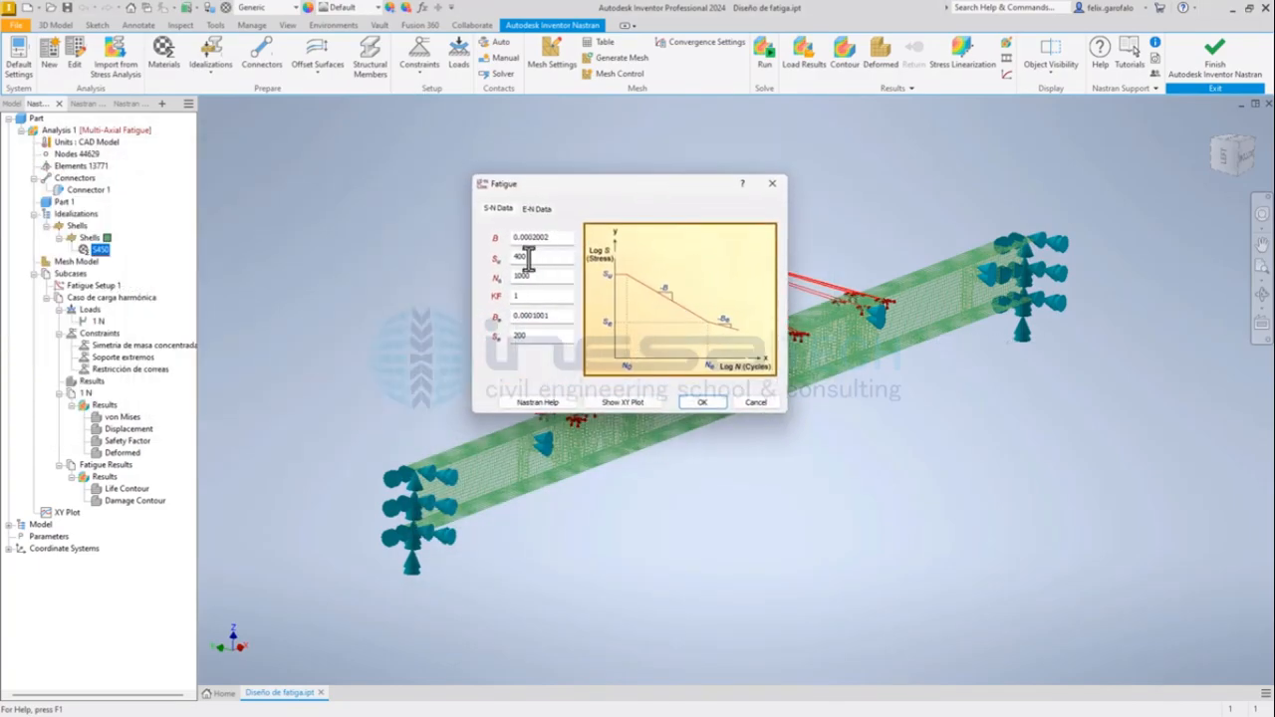
drag(559, 242, 494, 255)
double_click(522, 275)
drag(552, 315, 484, 315)
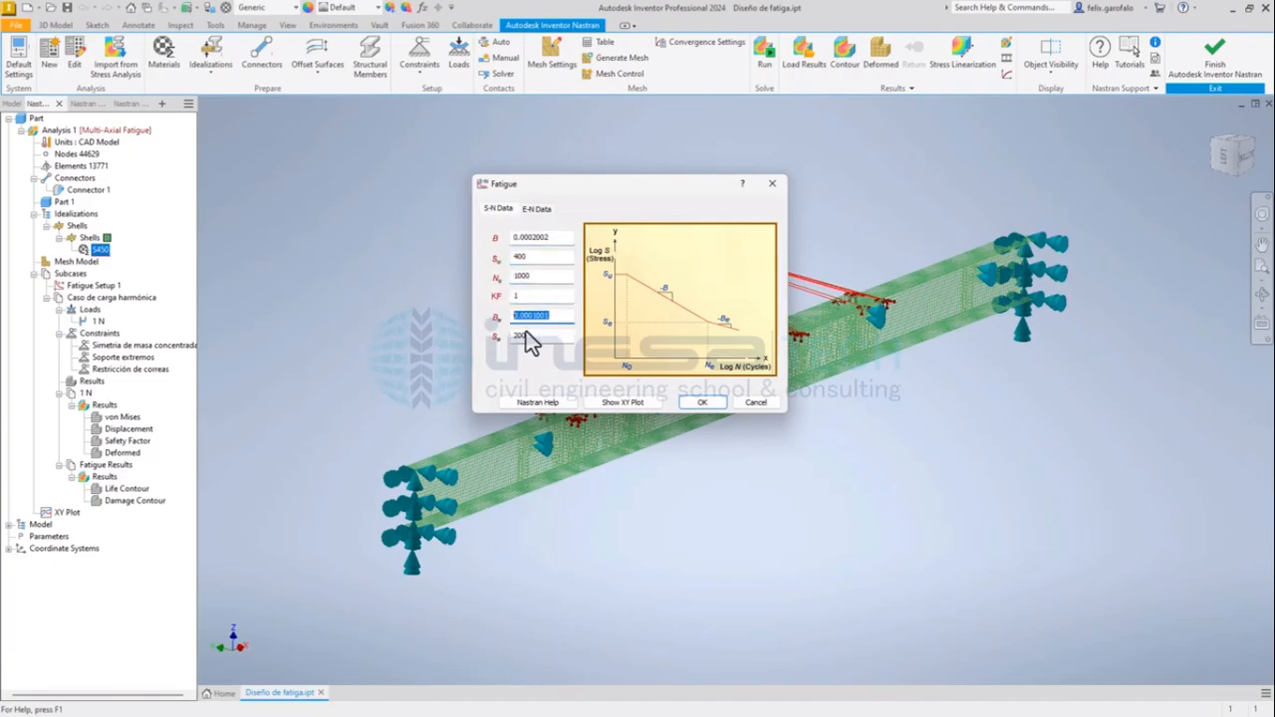
double_click(519, 336)
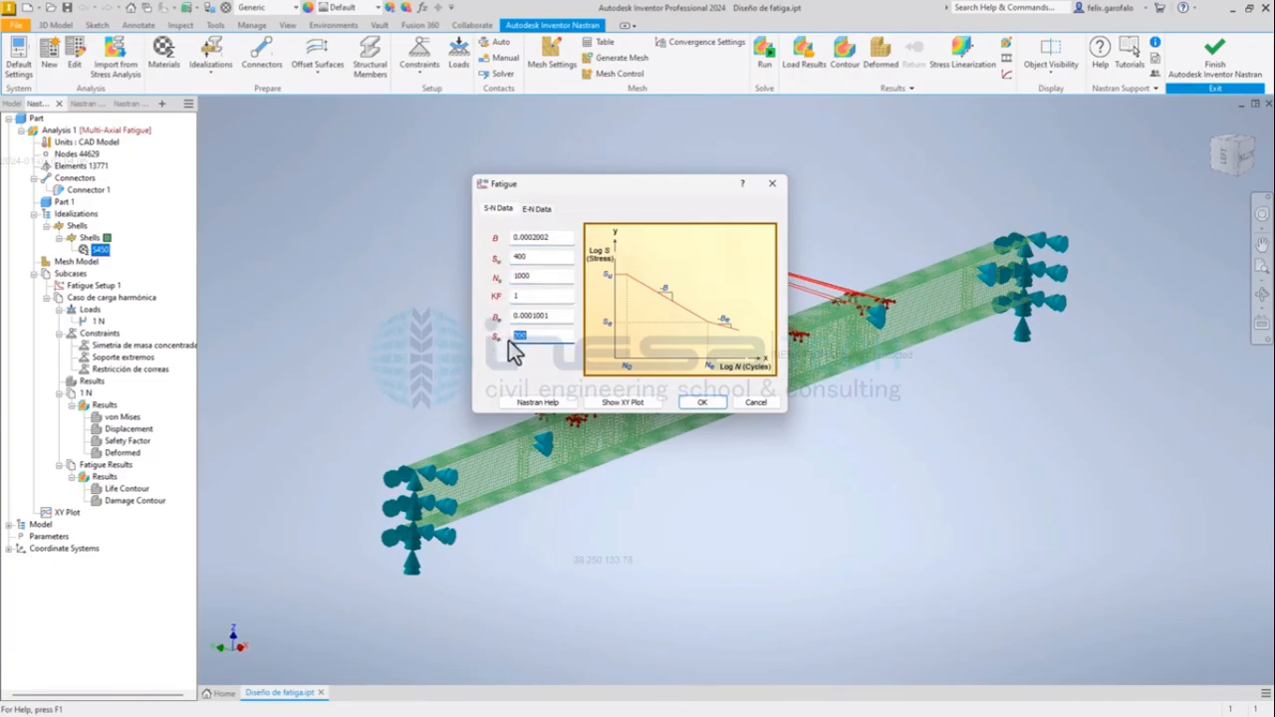
click(536, 209)
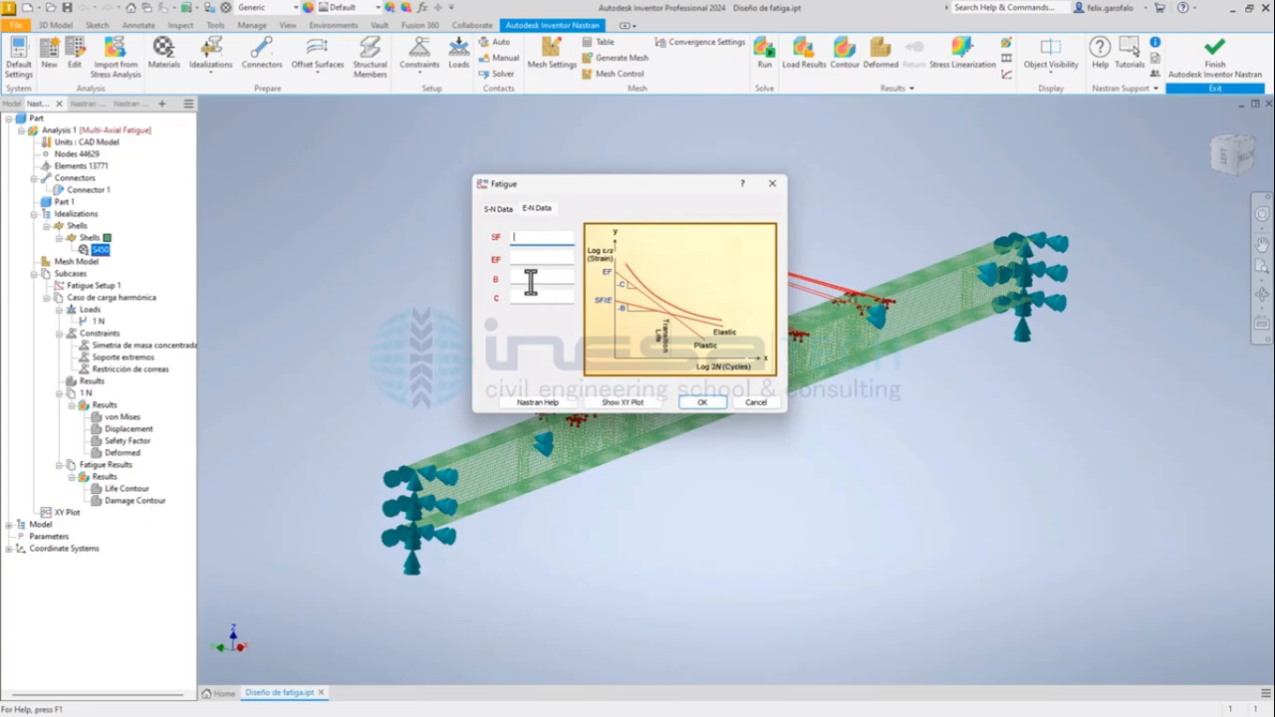
click(498, 210)
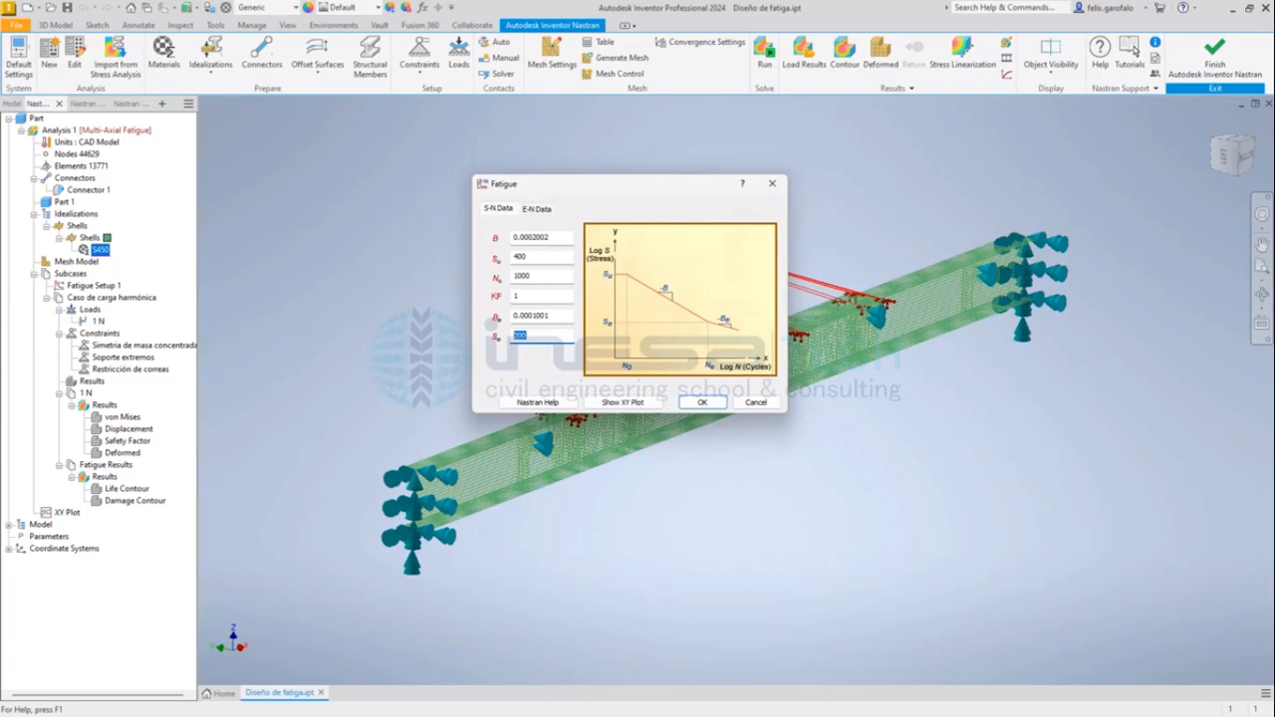
Switch to the Curva S_N.xlsx workbook in Excel and examine the cycles and stress table, the S-N curve and the derived fatigue parameters
key(alt+Tab)
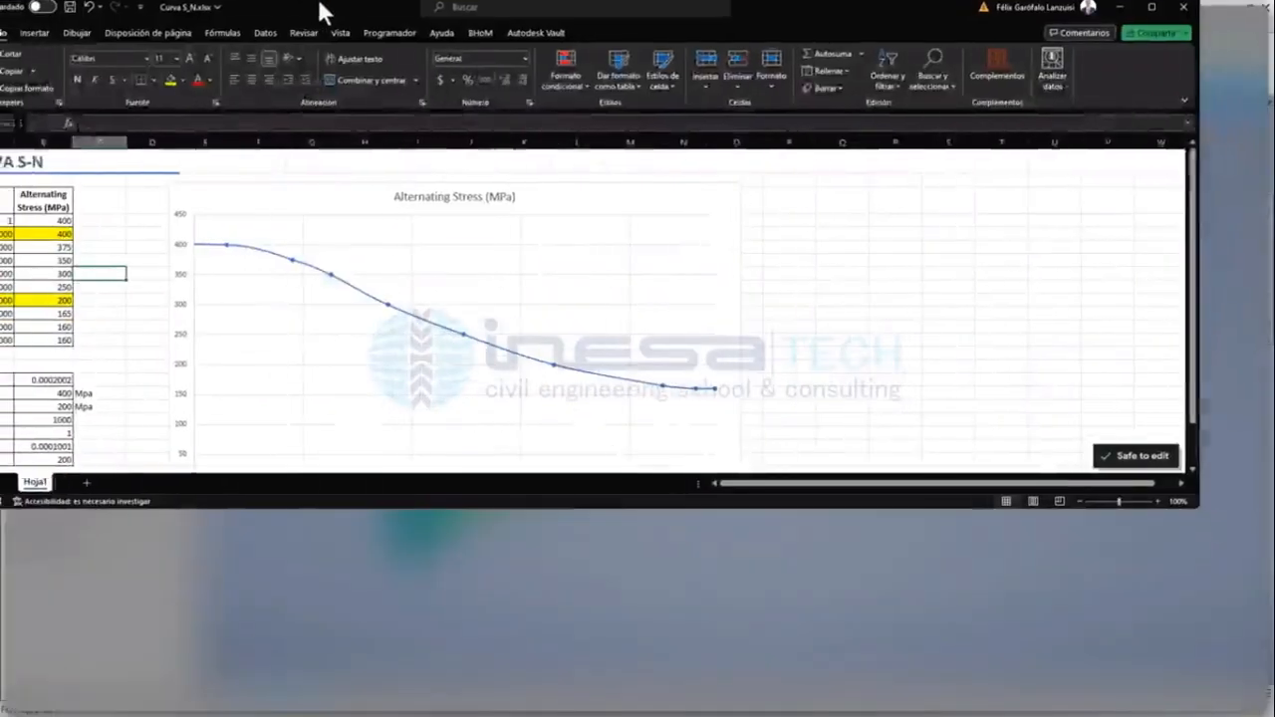
click(100, 233)
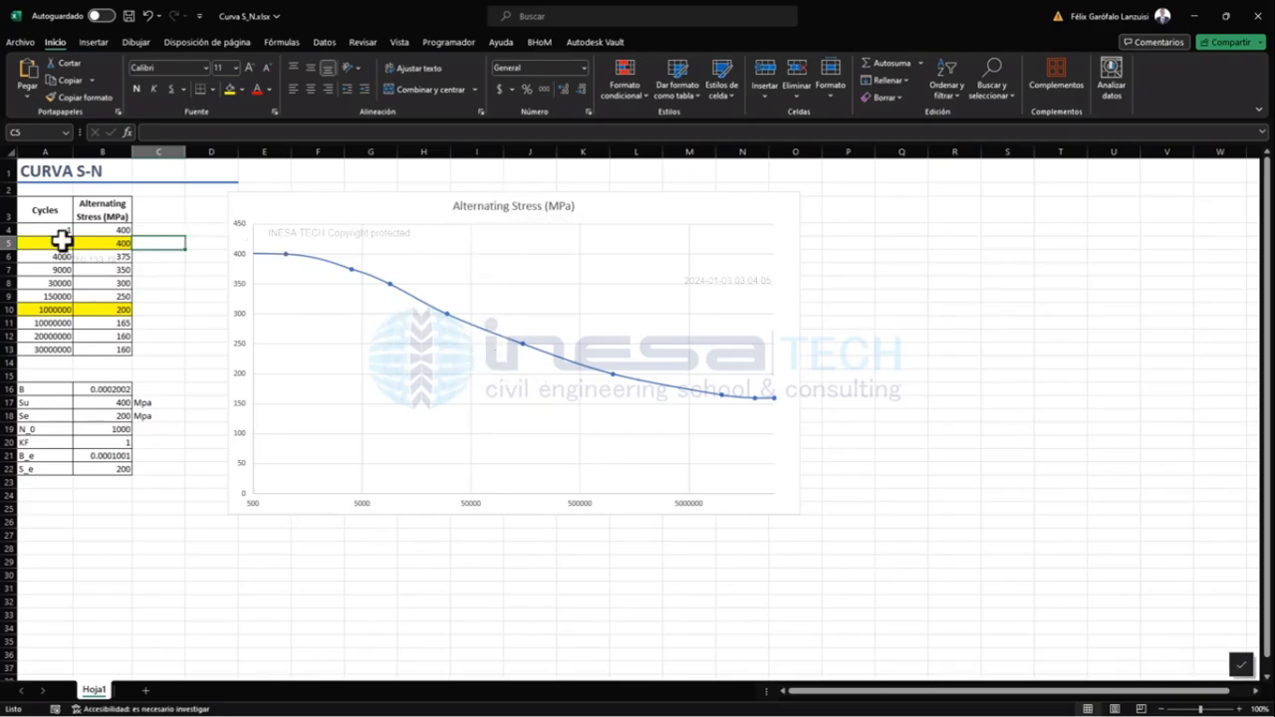
drag(45, 229, 117, 350)
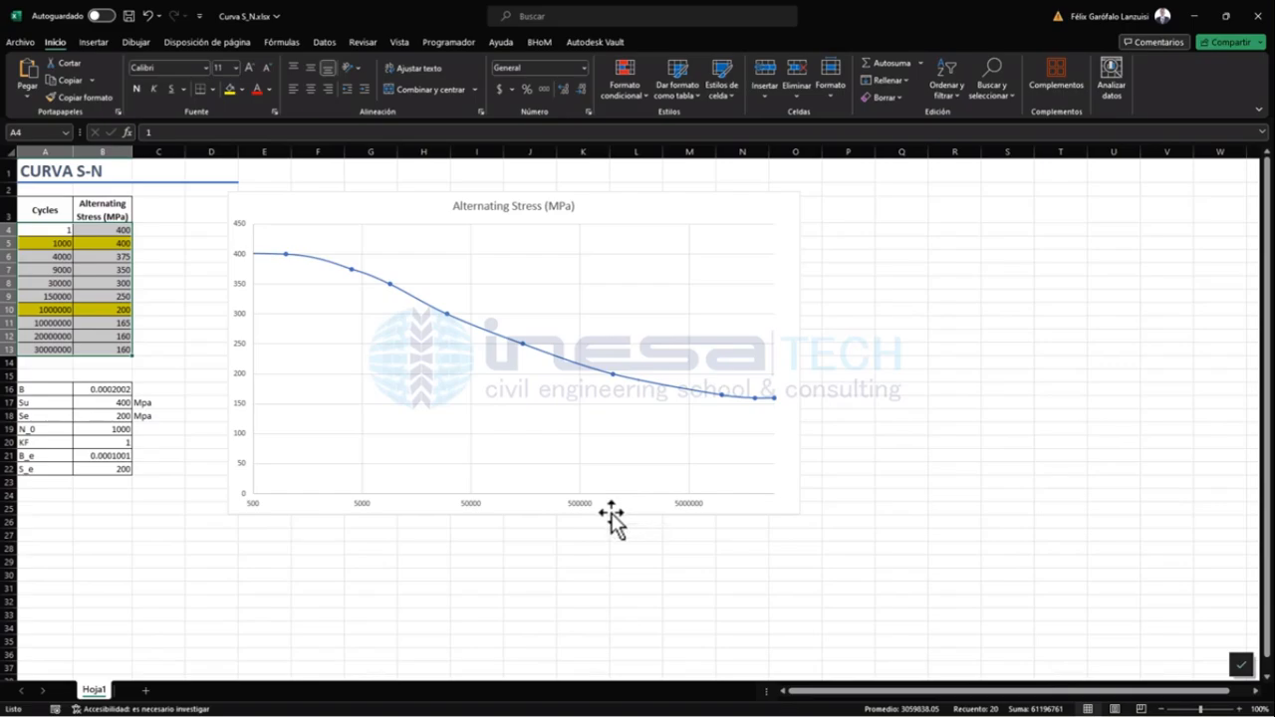
click(206, 441)
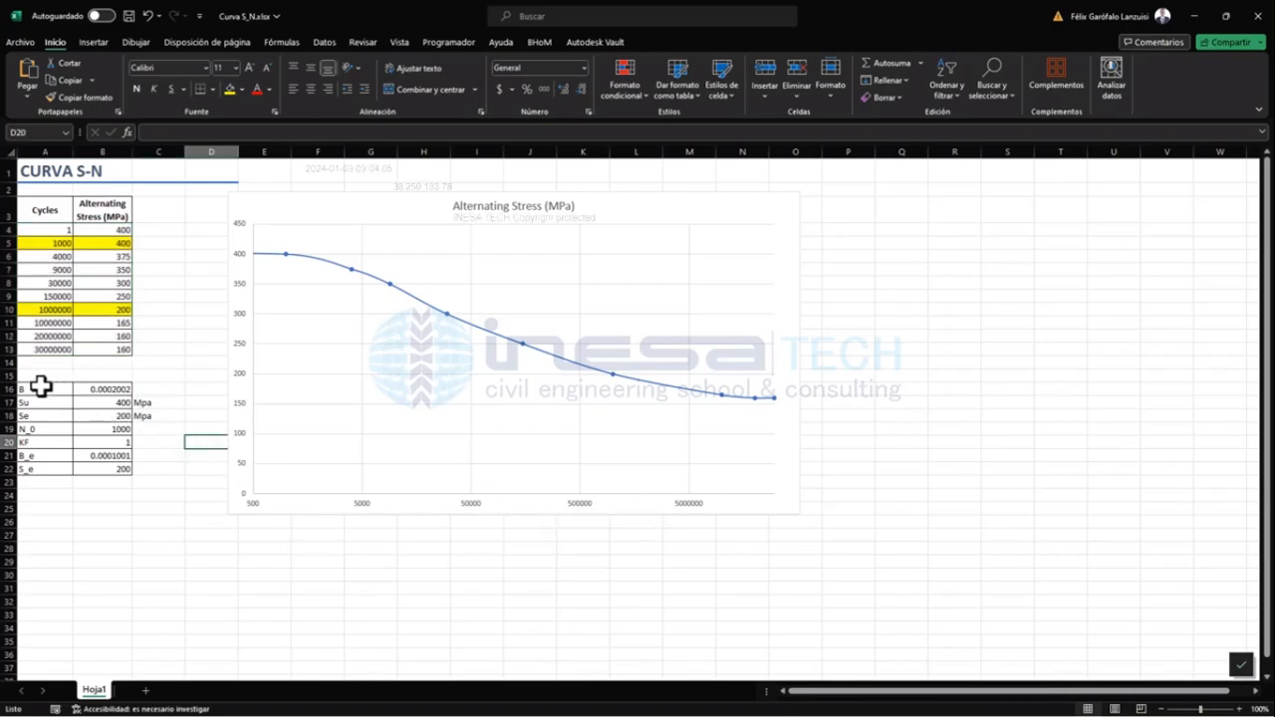
drag(40, 386, 107, 466)
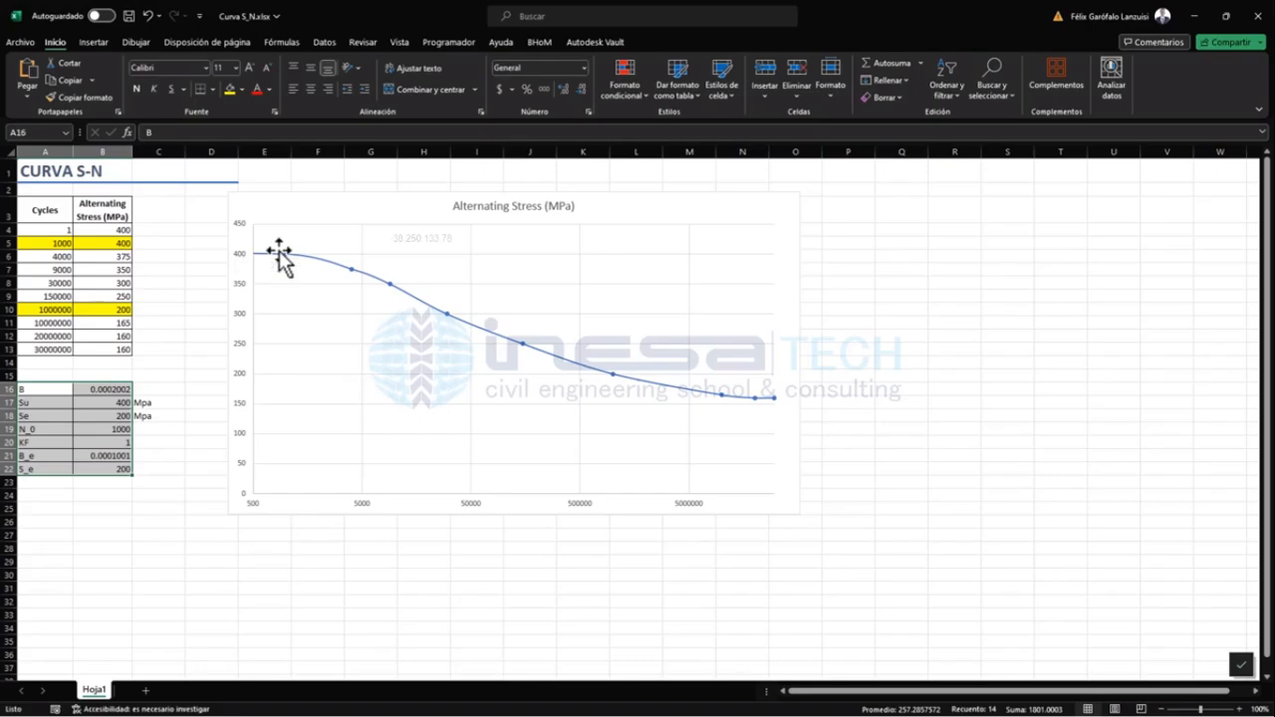
click(54, 576)
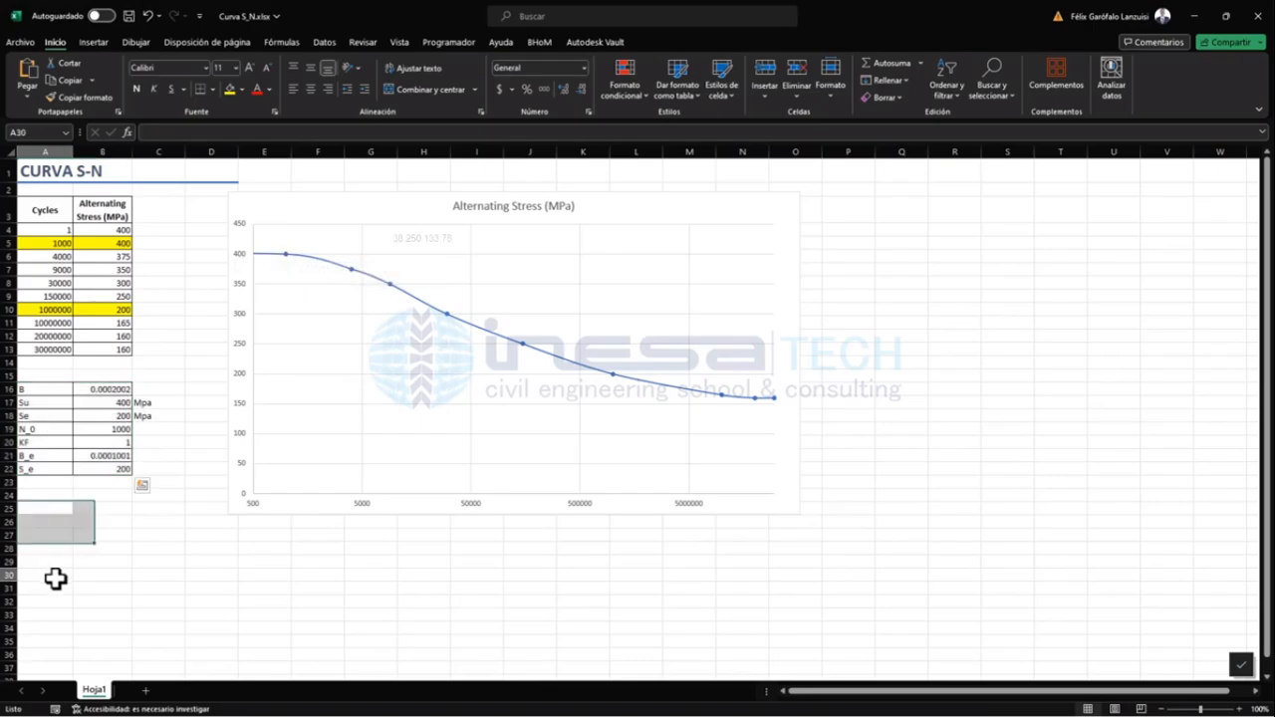
drag(108, 403, 108, 416)
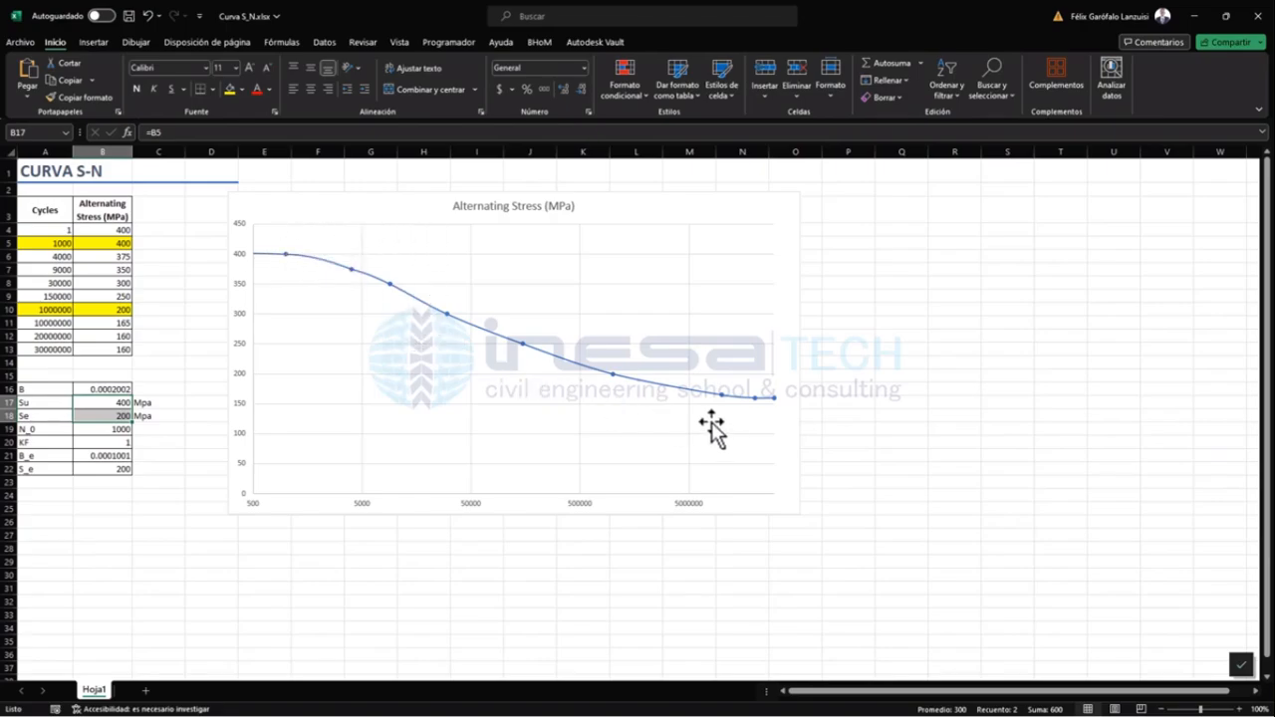
click(150, 389)
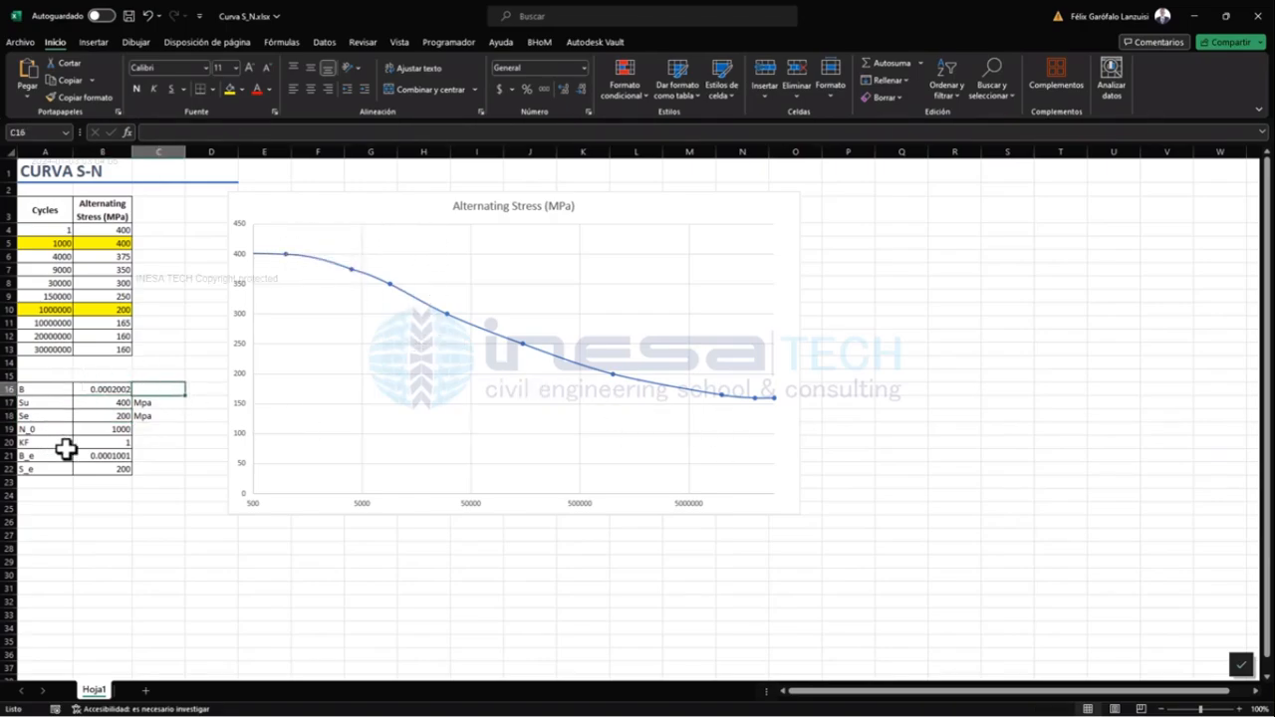
click(100, 414)
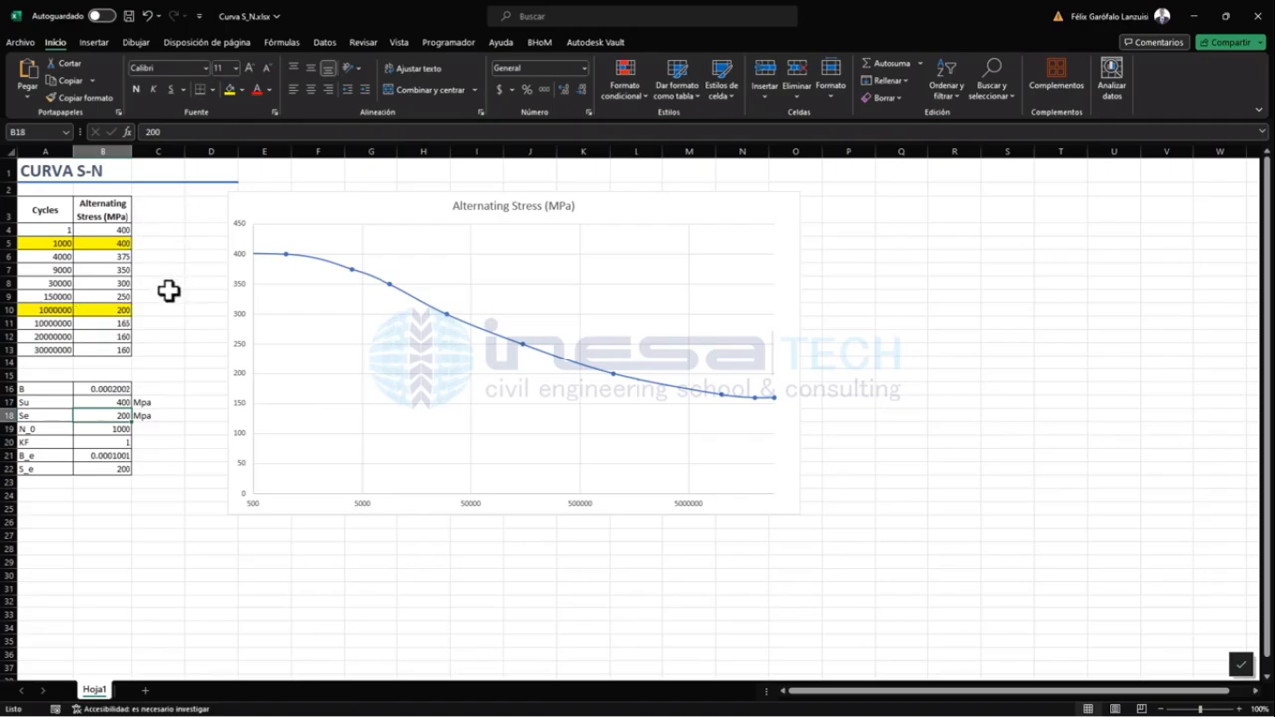
Switch back to Inventor Nastran, check the KF life reduction factor in the S-N data and accept the fatigue properties
drag(348, 4, 1274, 517)
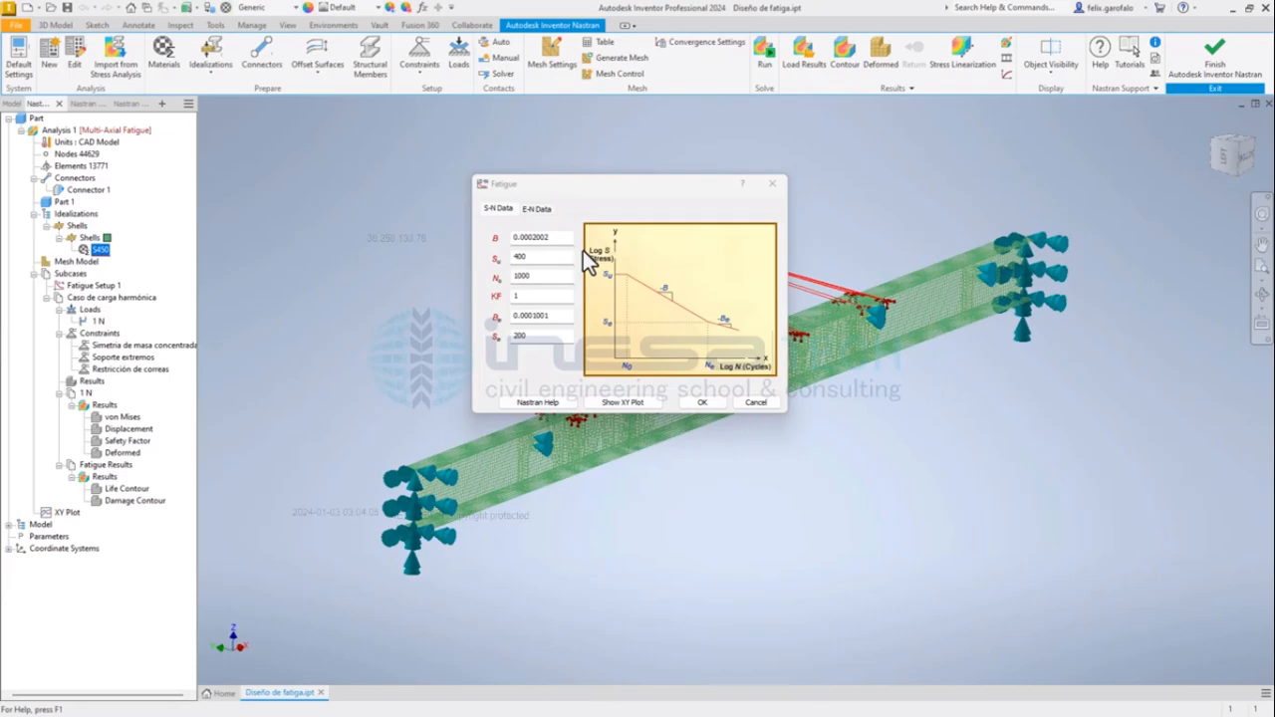
double_click(526, 295)
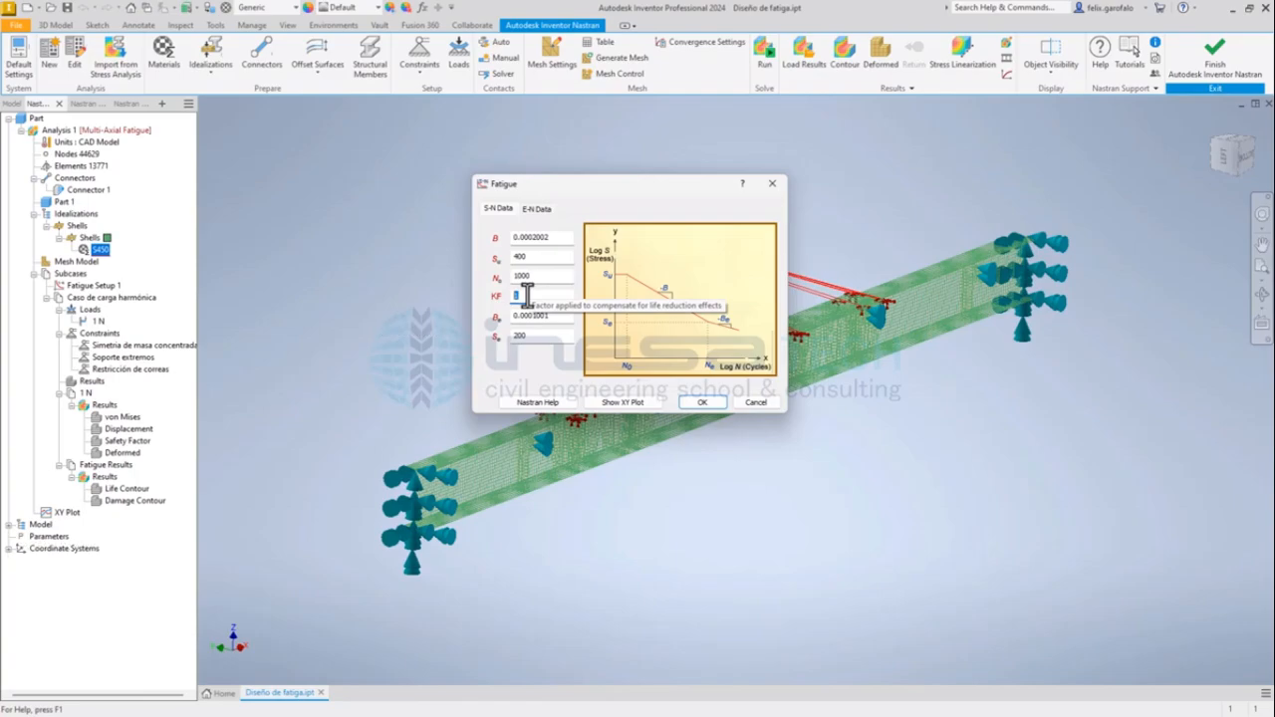
click(544, 299)
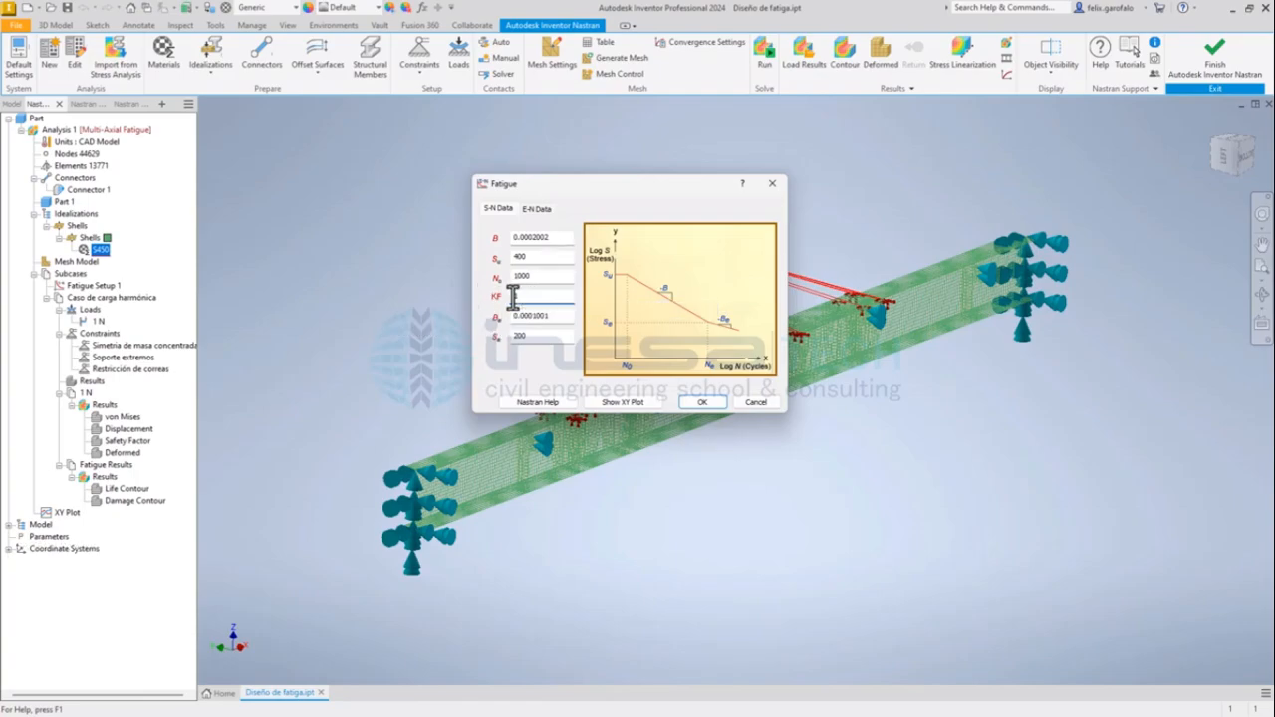
drag(512, 297, 523, 297)
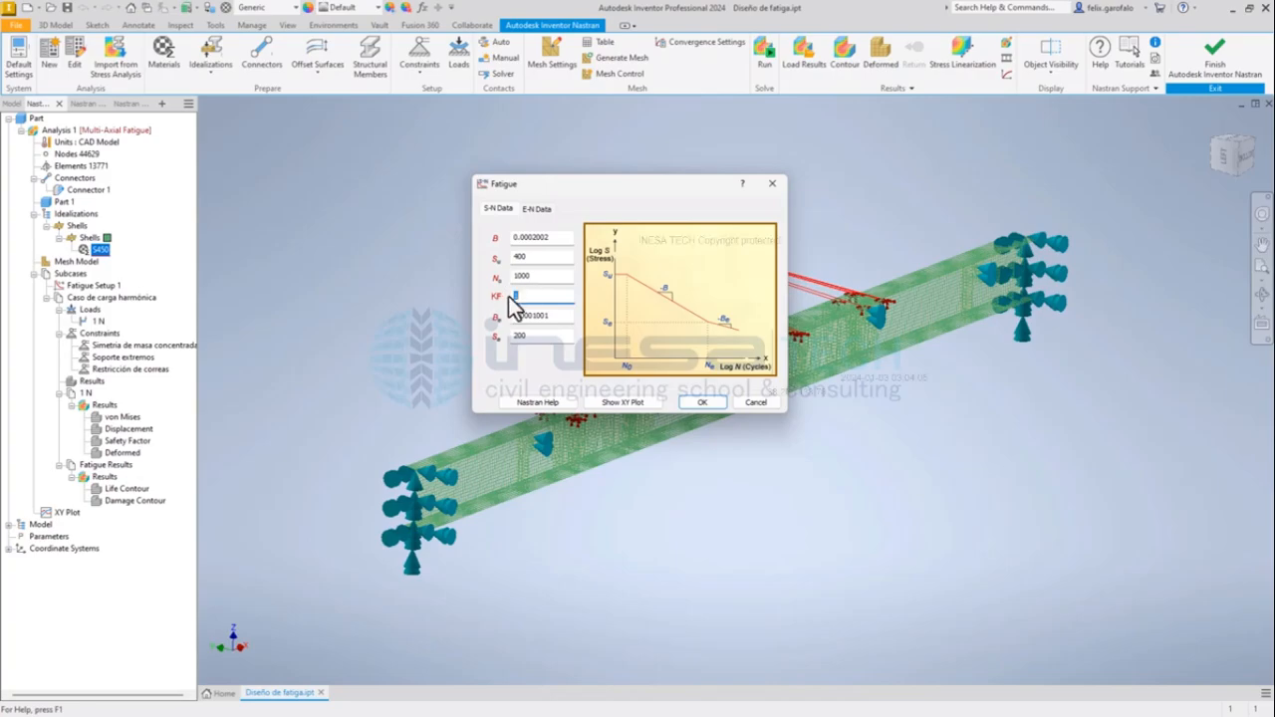
click(702, 402)
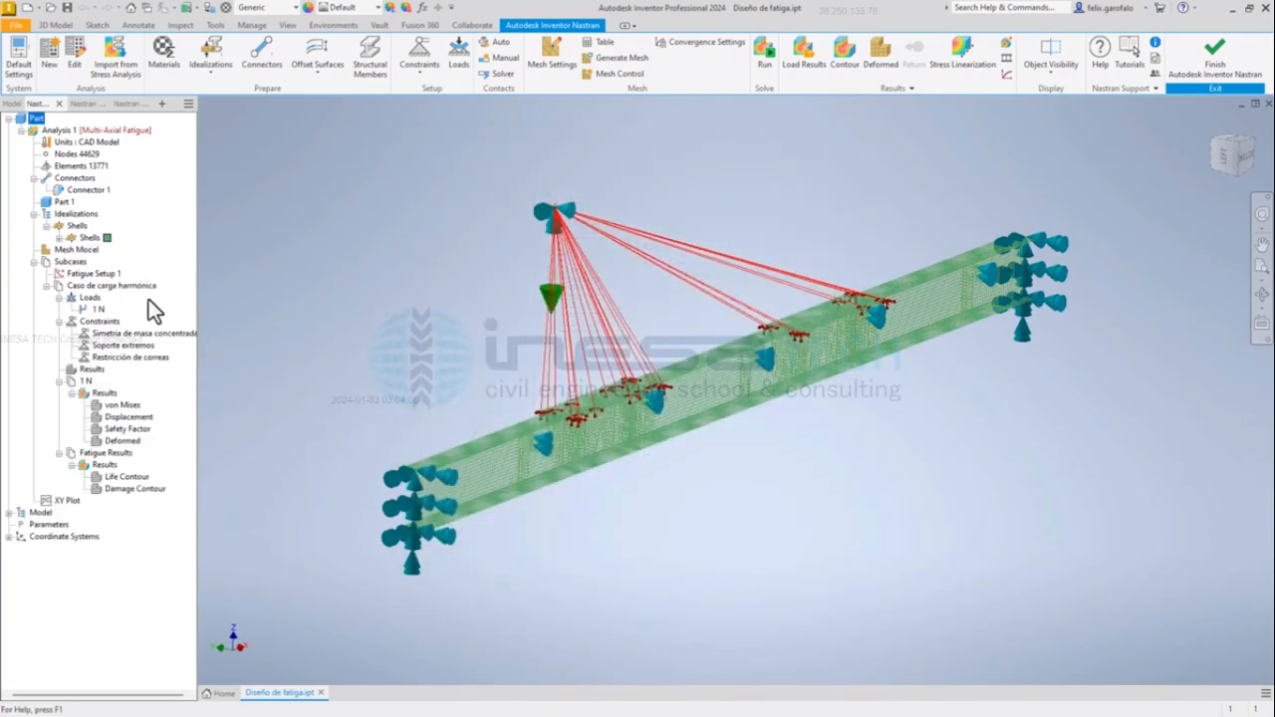
Open the Analysis 1 settings, review the available analysis types and accept the analysis as Multi-Axial Fatigue
right_click(48, 132)
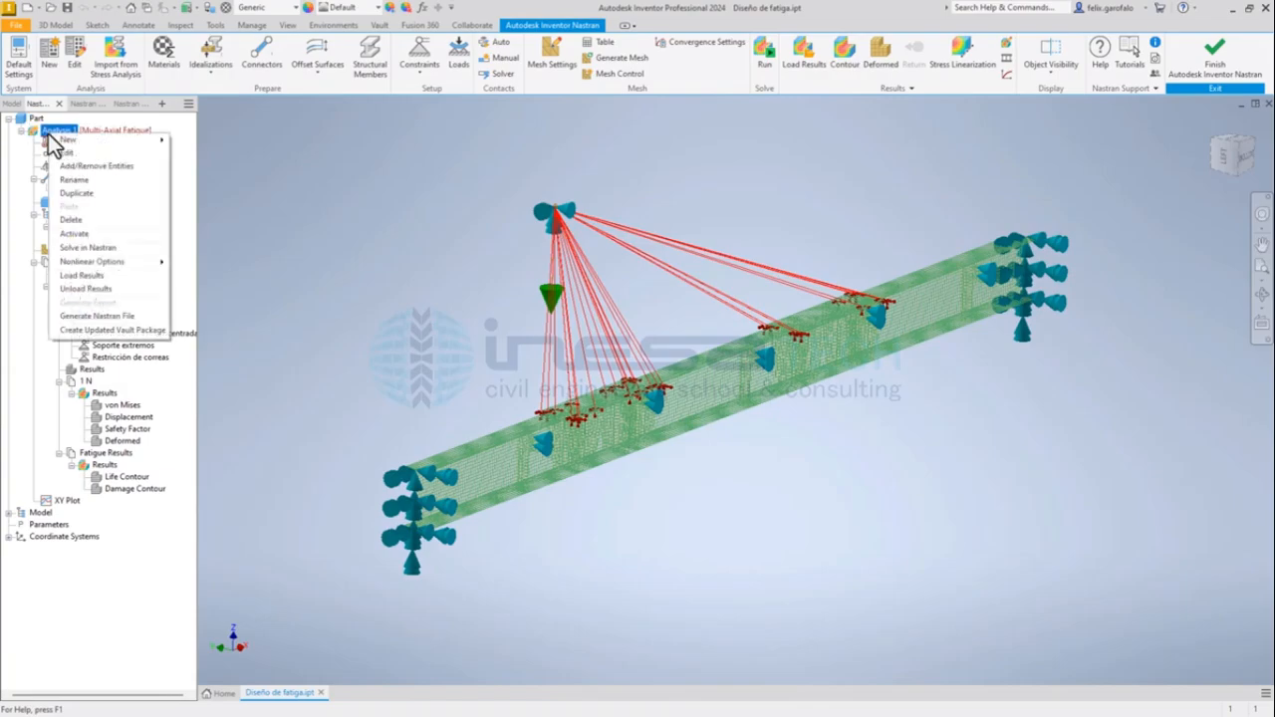
click(73, 155)
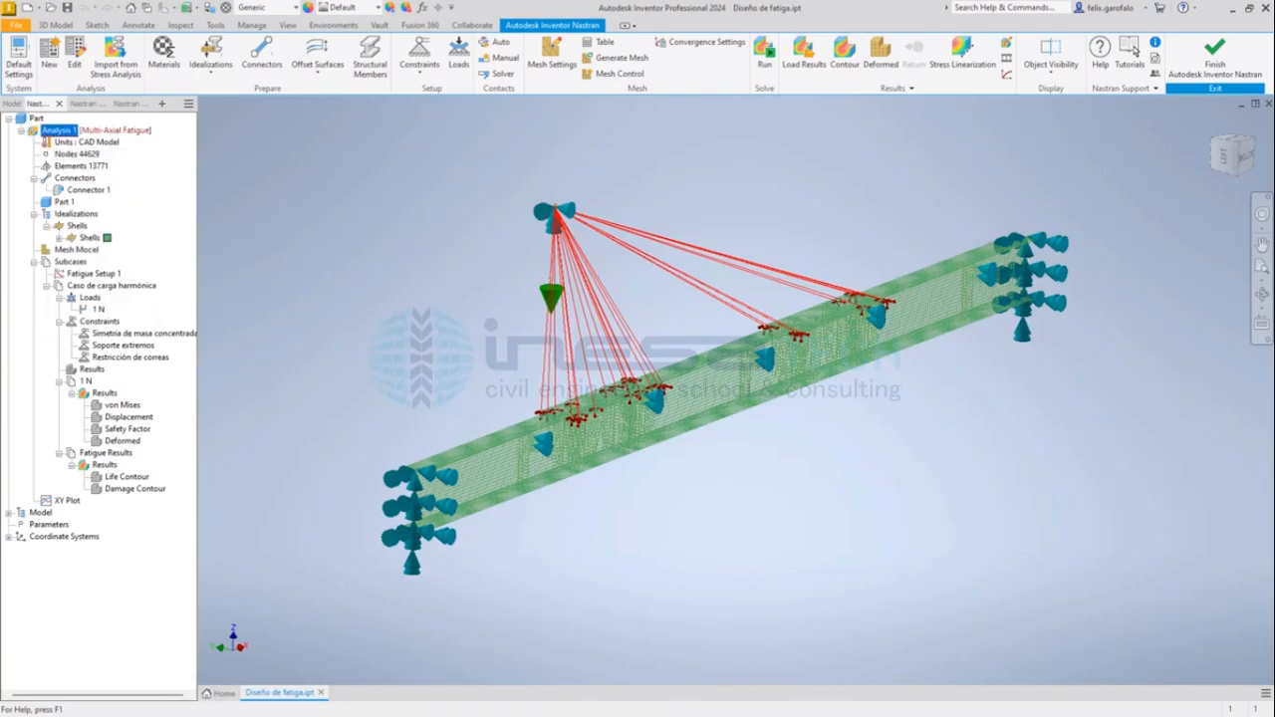
click(398, 182)
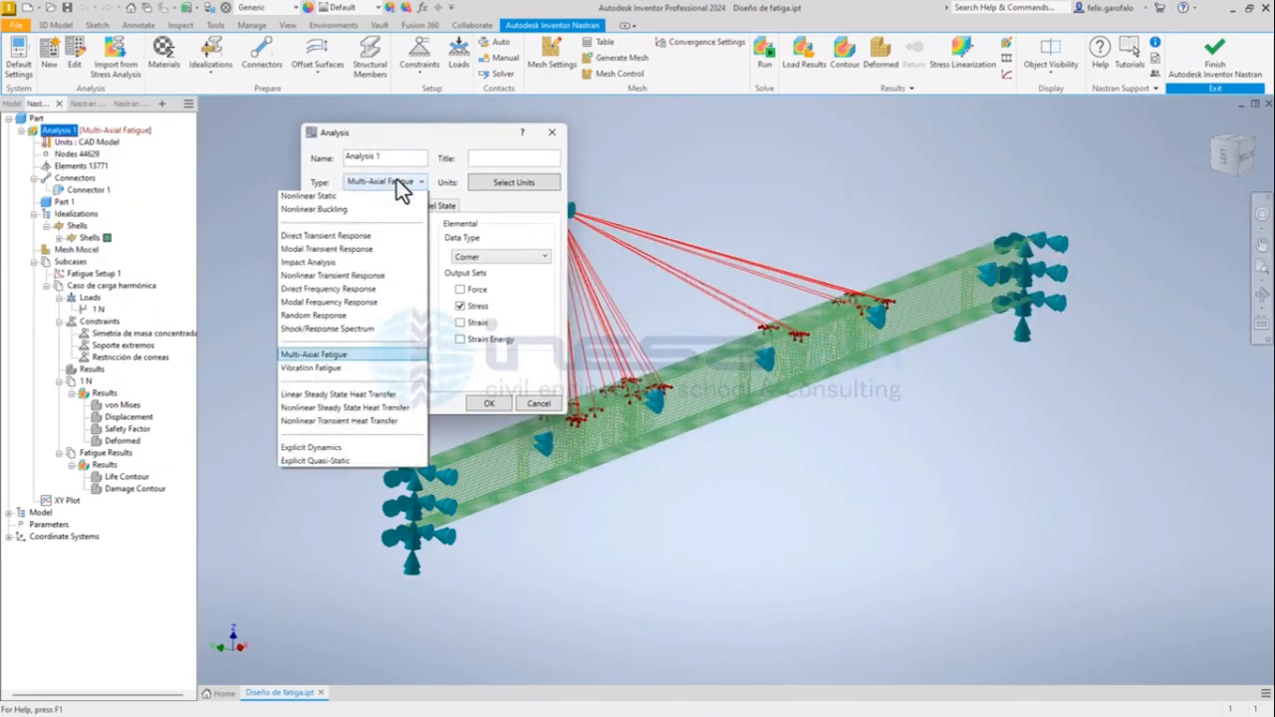
scroll(390, 230, up, 2)
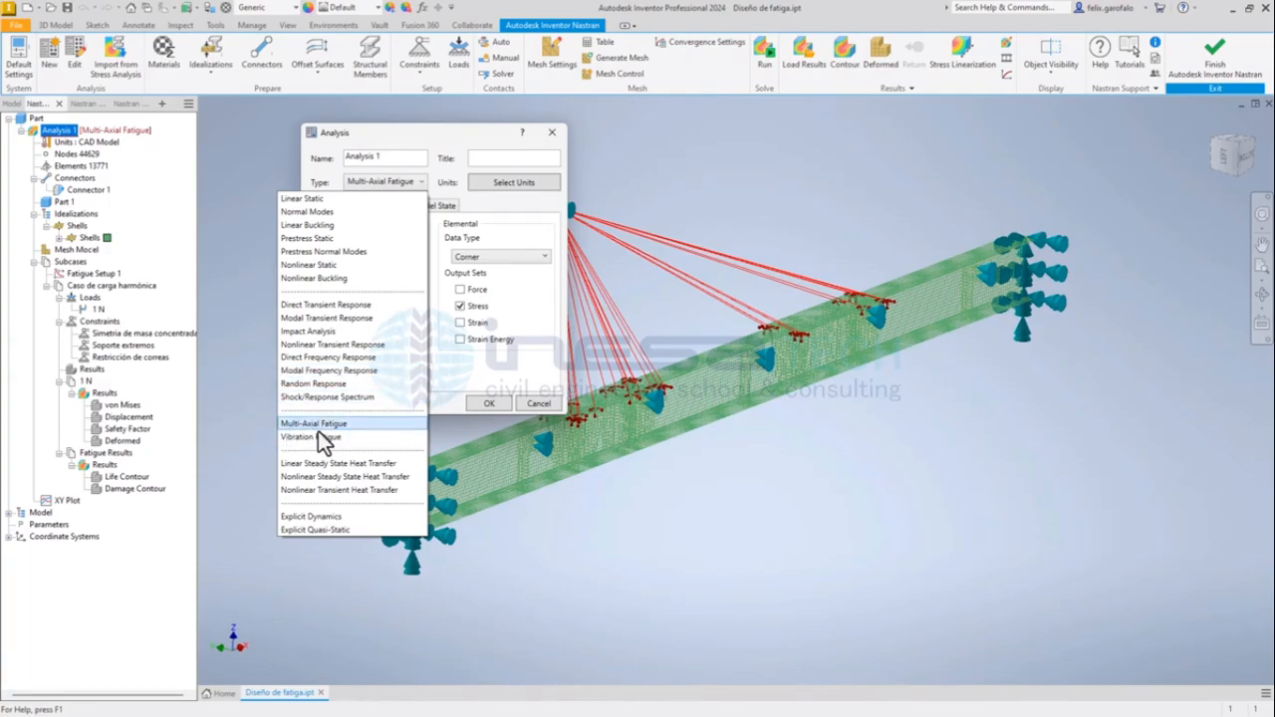
click(482, 382)
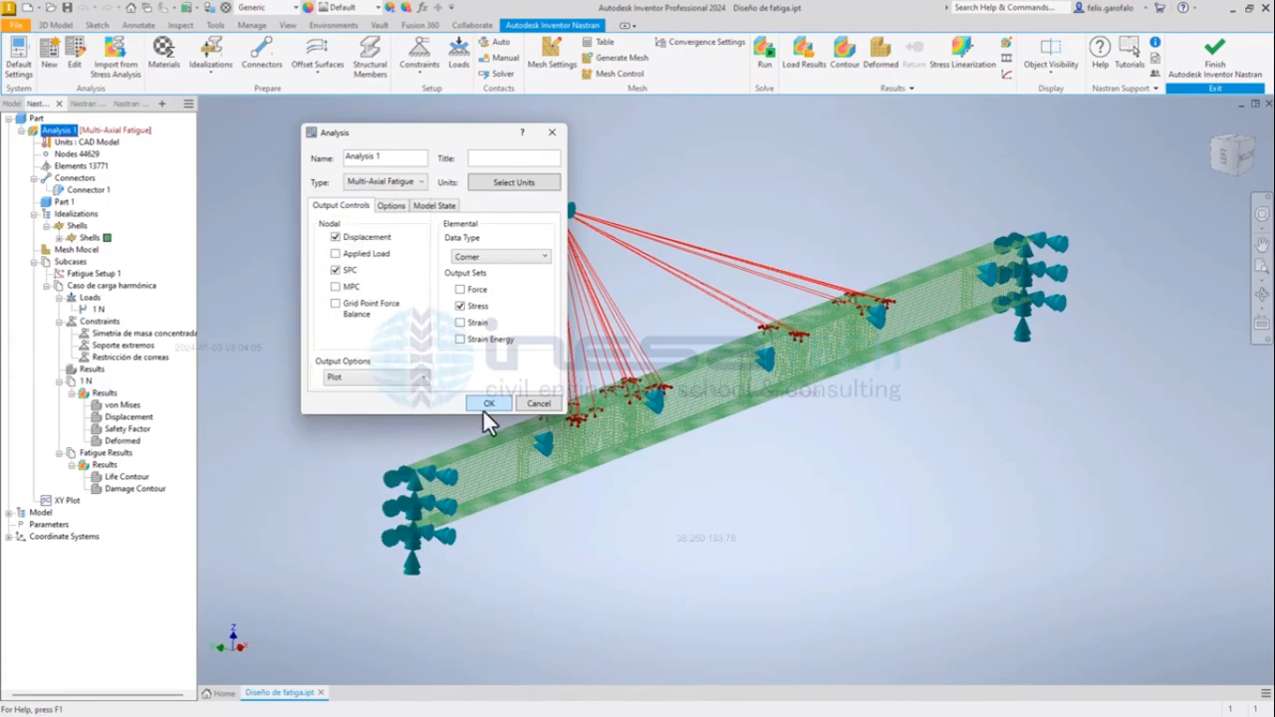
click(487, 404)
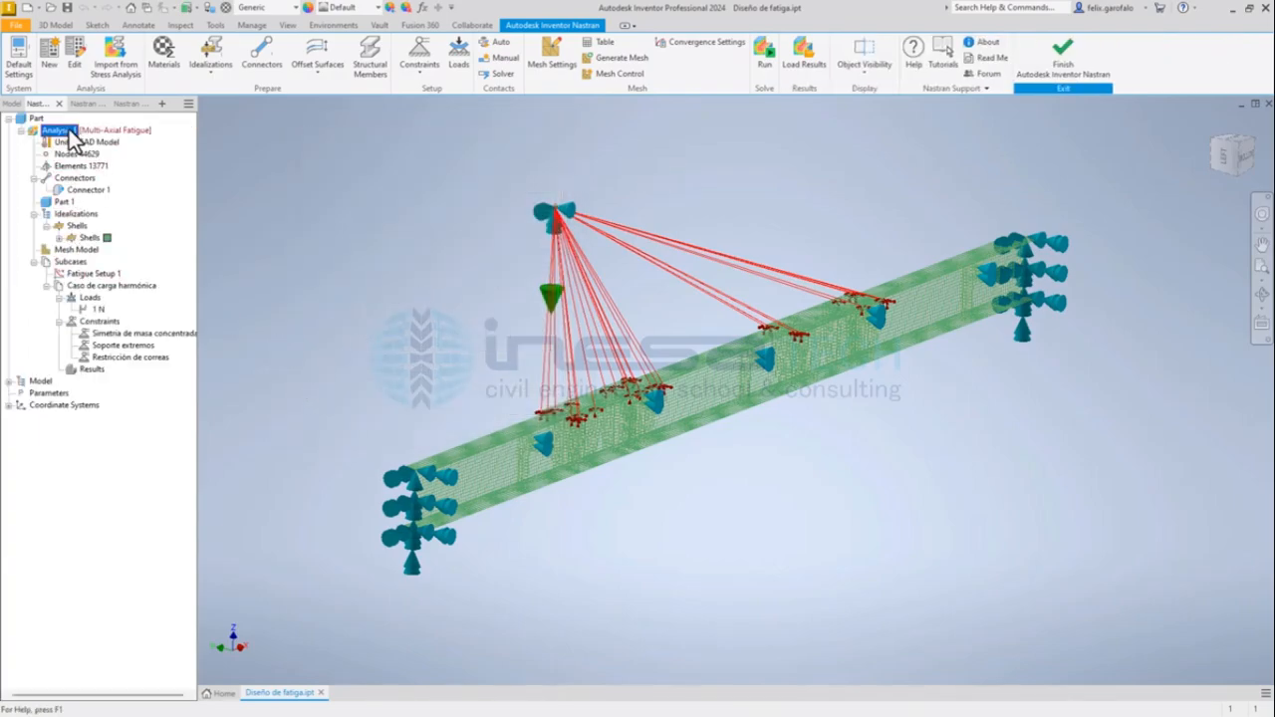
Open Fatigue Setup 1 for editing and read the help page's explanation of the approach, method, threshold, duration and signed stress settings
double_click(85, 279)
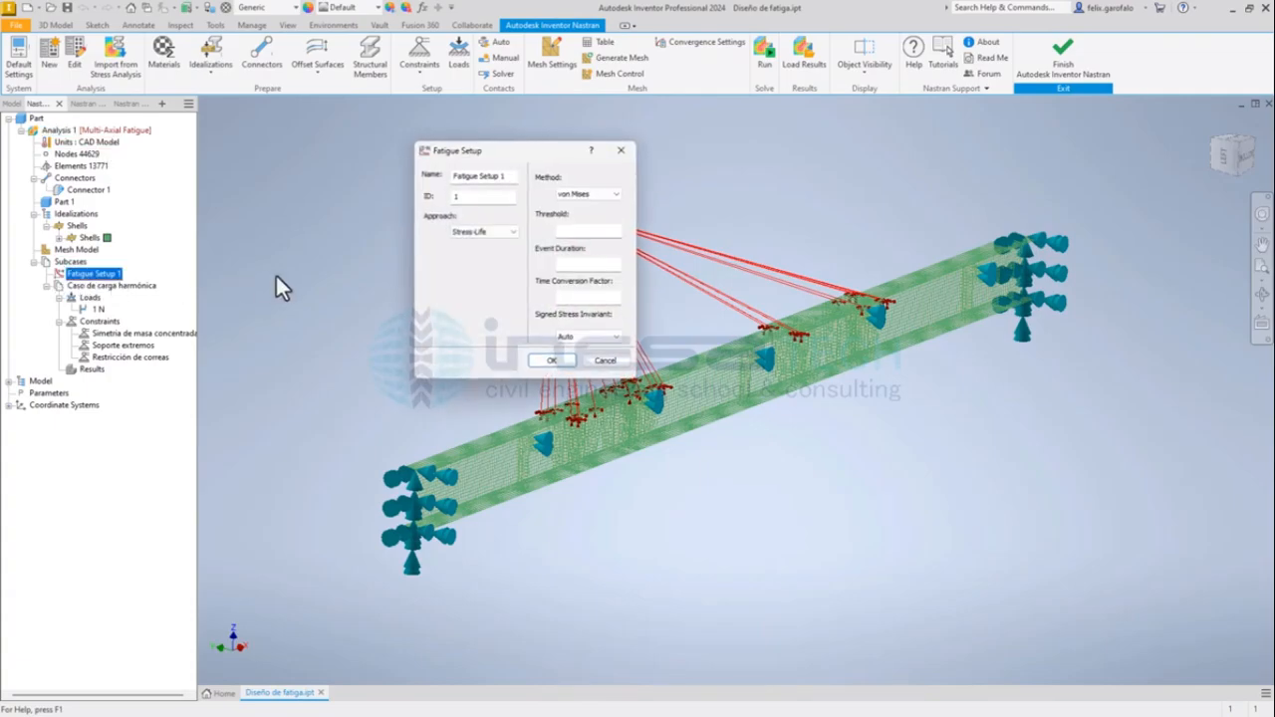
drag(475, 157, 341, 201)
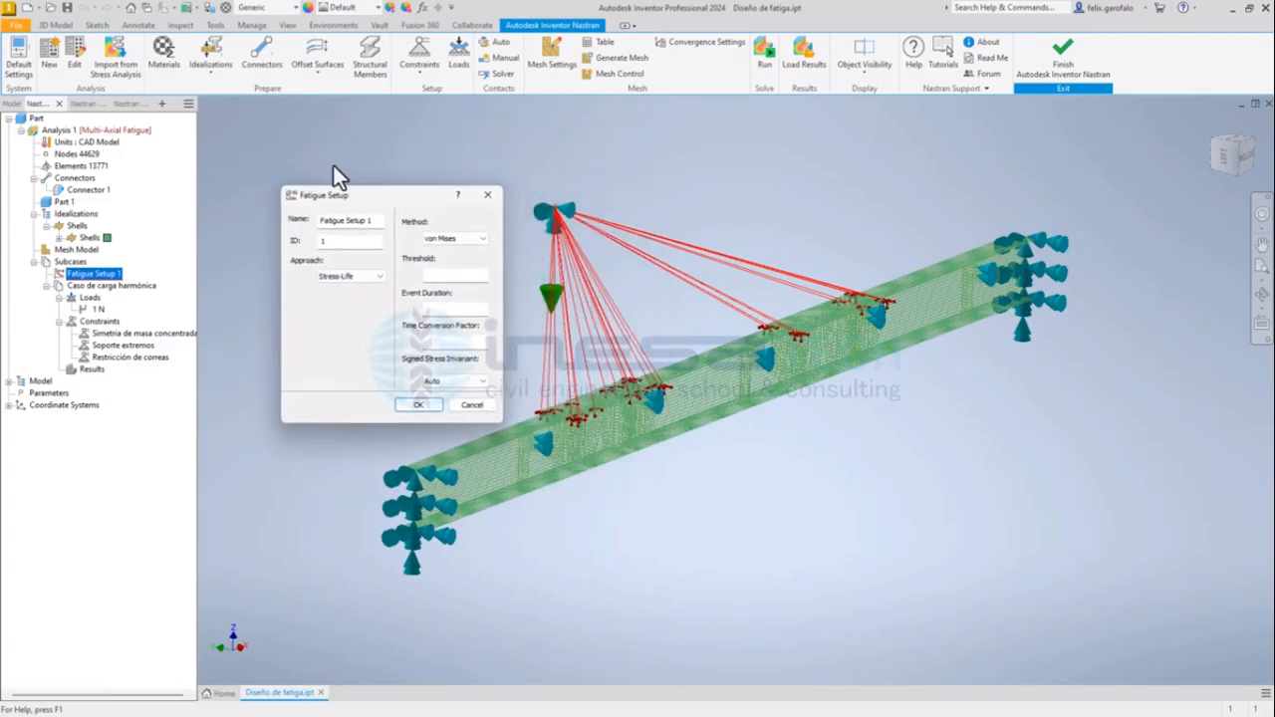
click(457, 195)
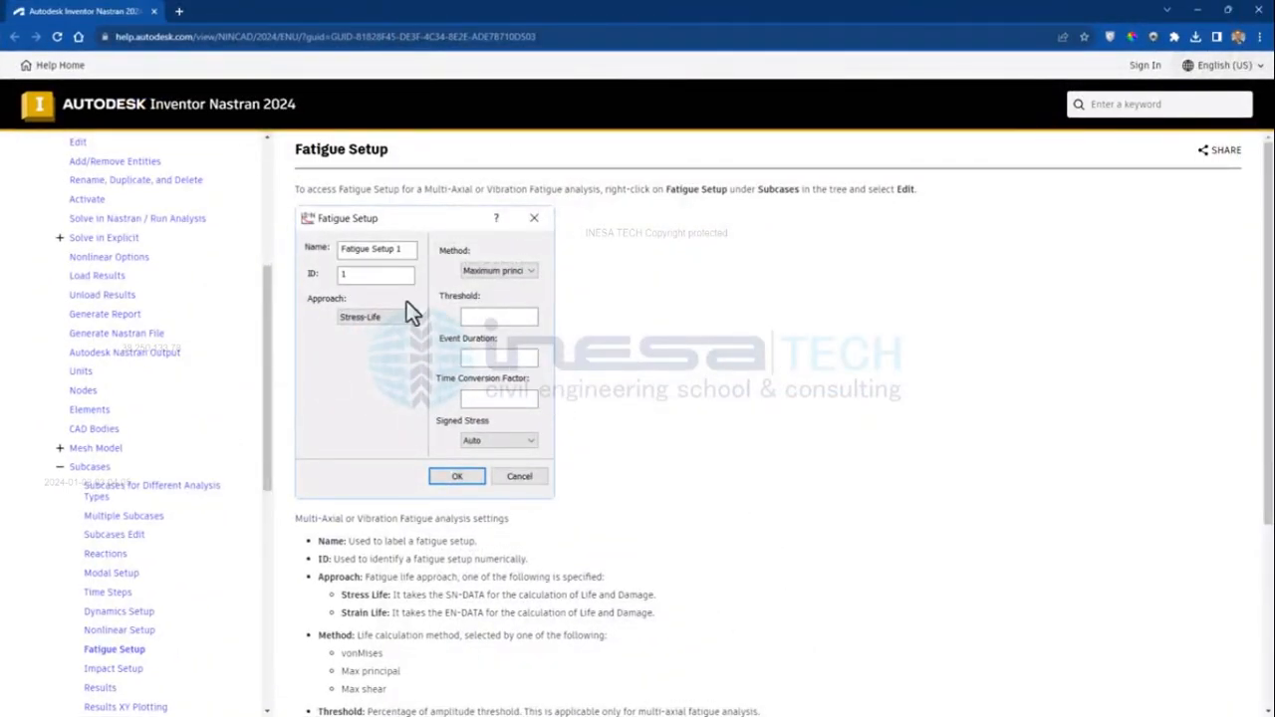
scroll(436, 354, down, 2)
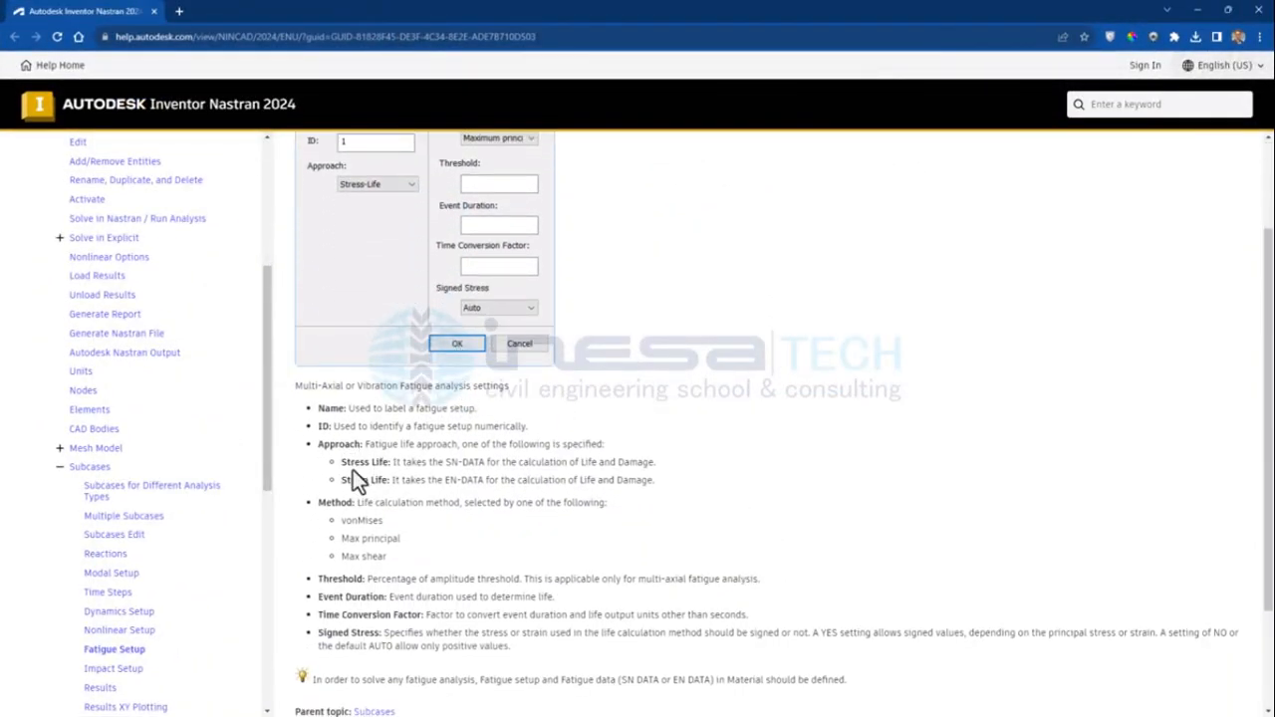
scroll(428, 299, up, 2)
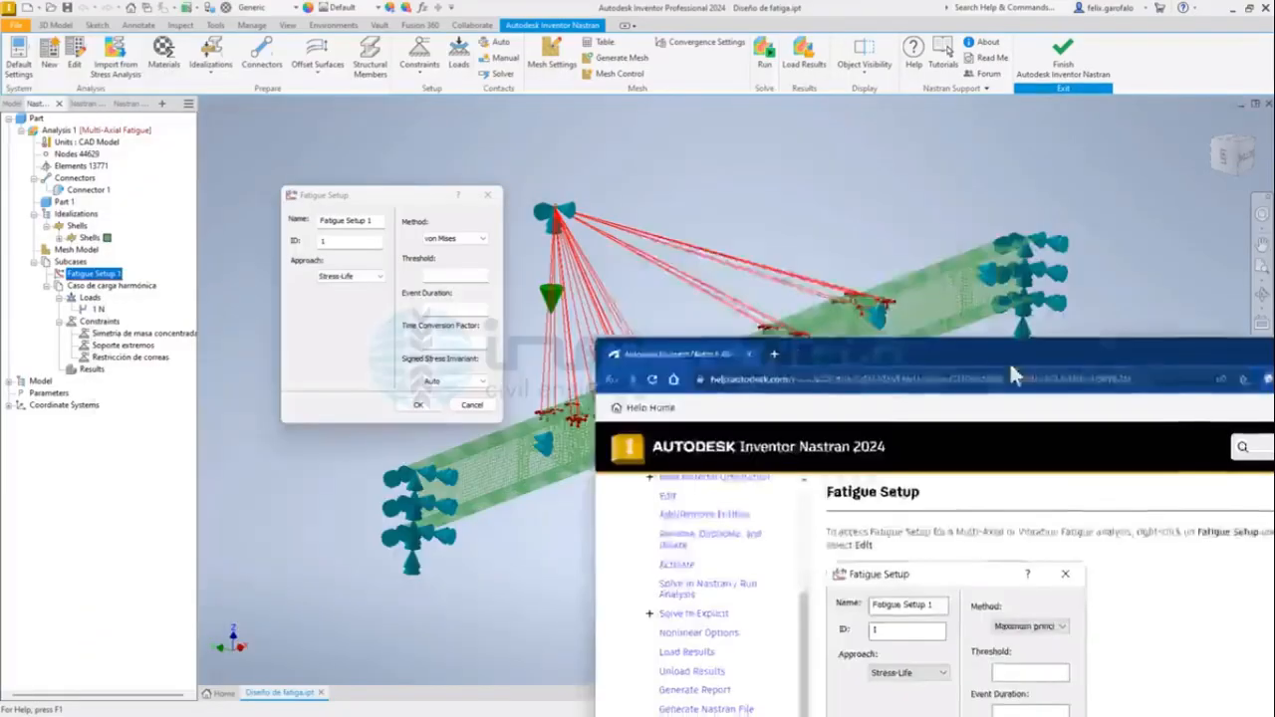
Return to Inventor Nastran, check the life approach and calculation method options, and keep von Mises as the fatigue method
click(375, 280)
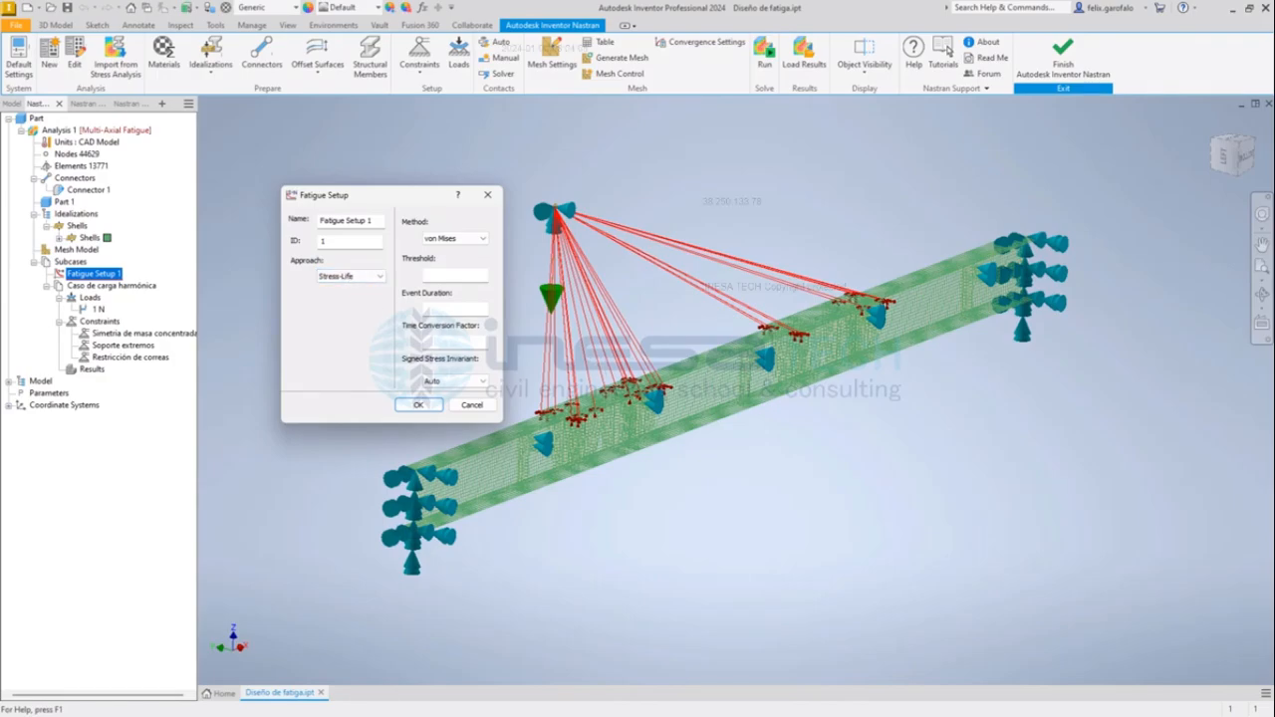
click(444, 241)
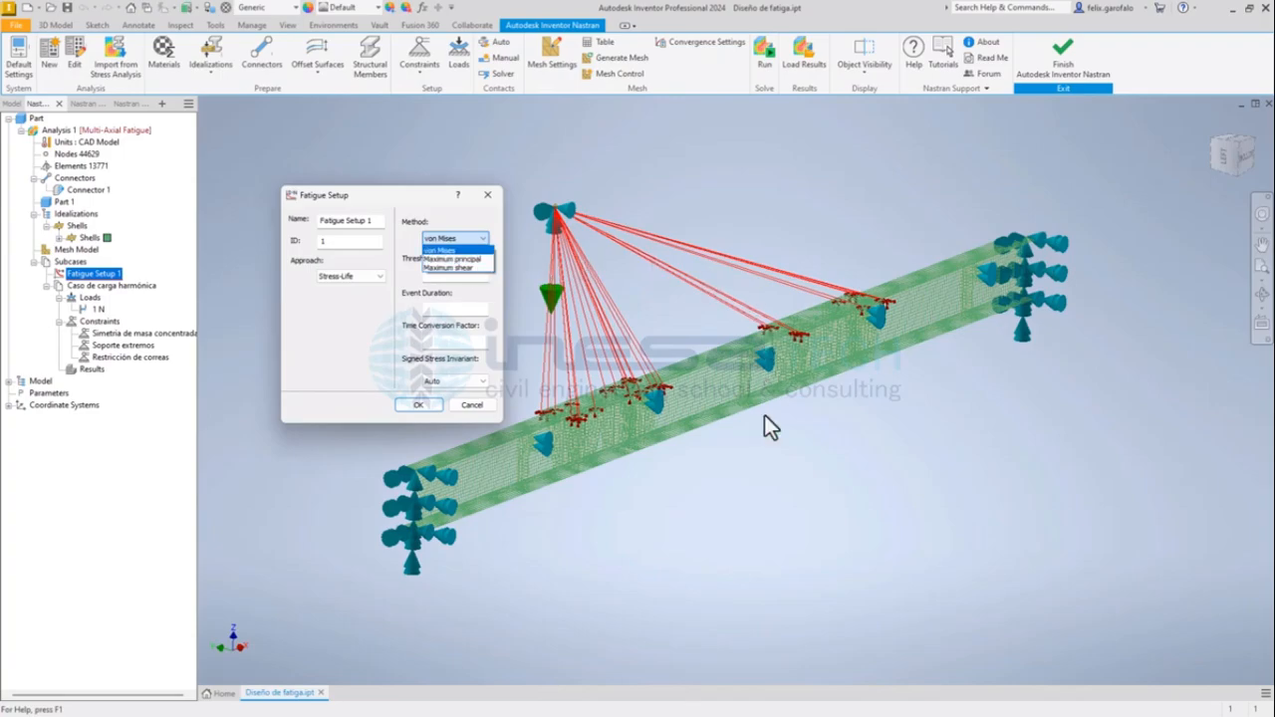
click(456, 249)
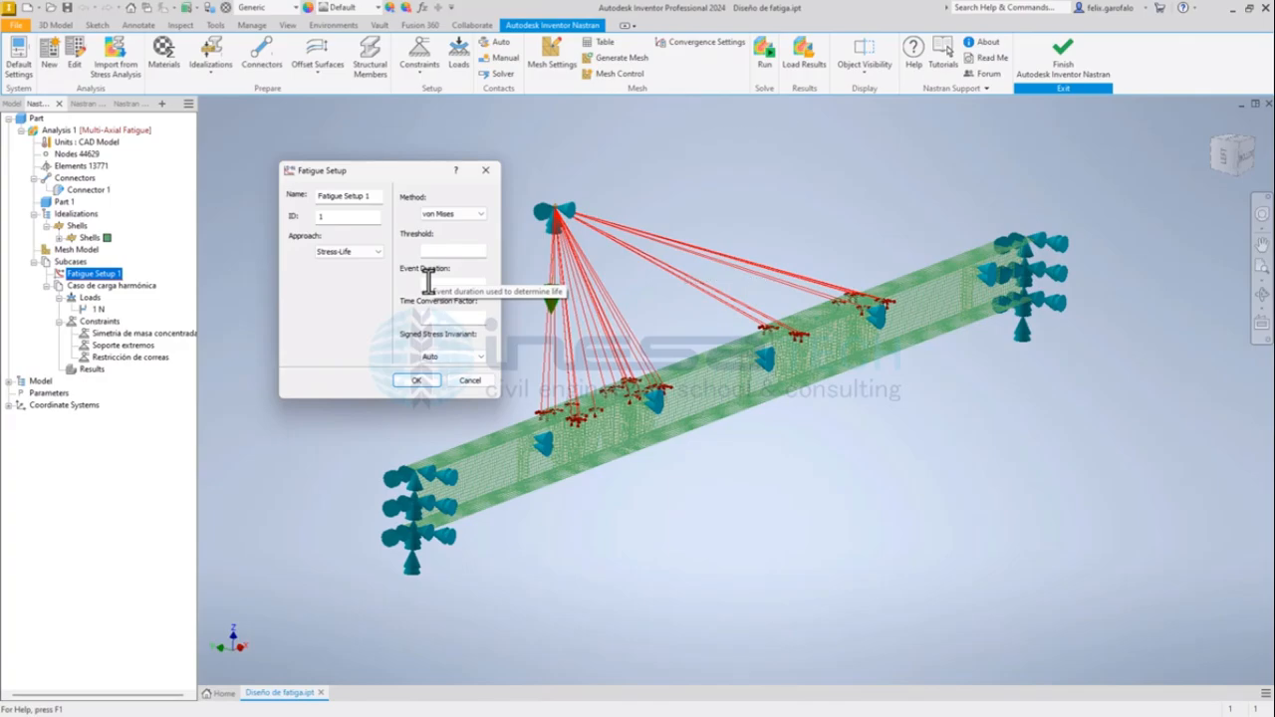
Try an event duration of 8 with a time conversion factor of 3600 in the fatigue setup
click(428, 284)
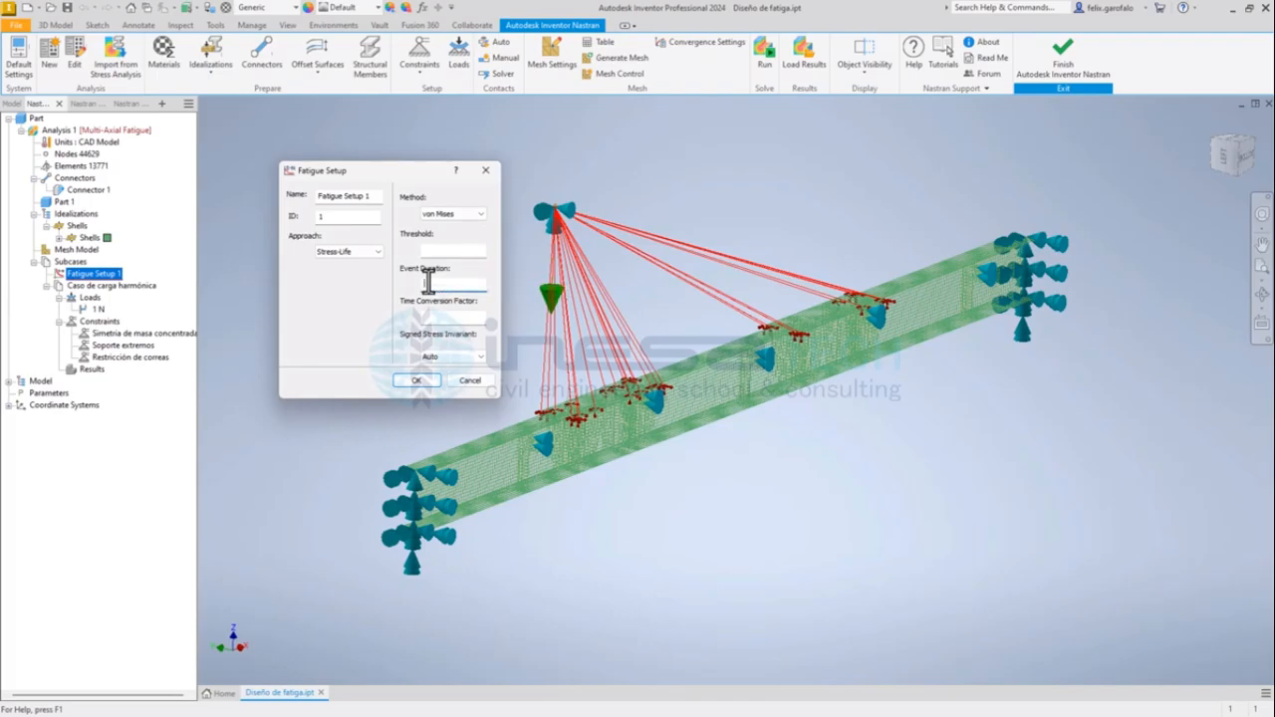
text(8)
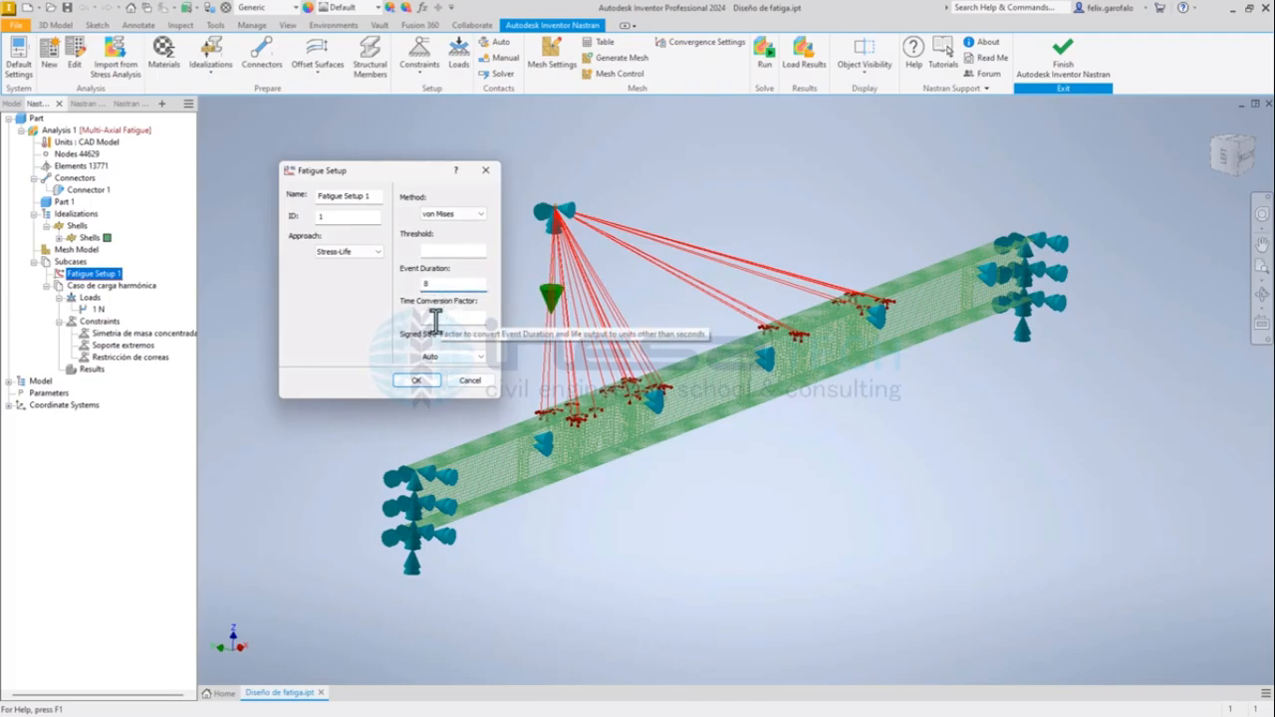
click(435, 319)
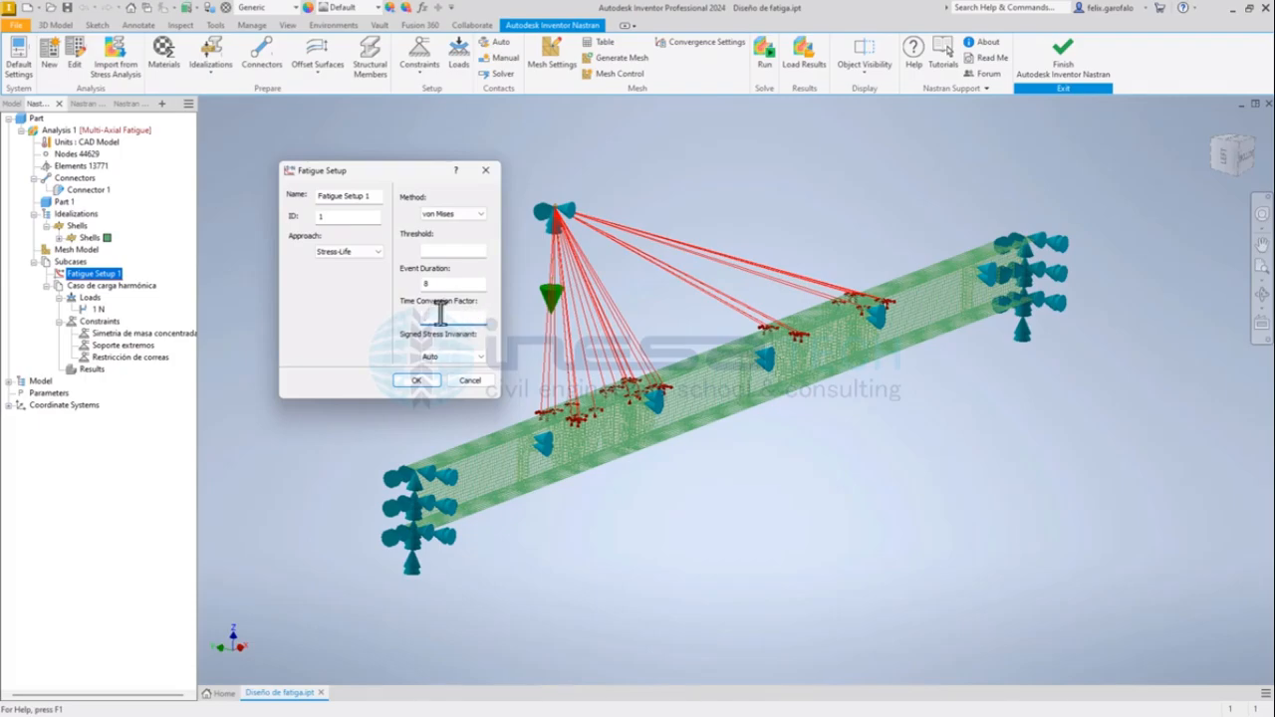
text(1)
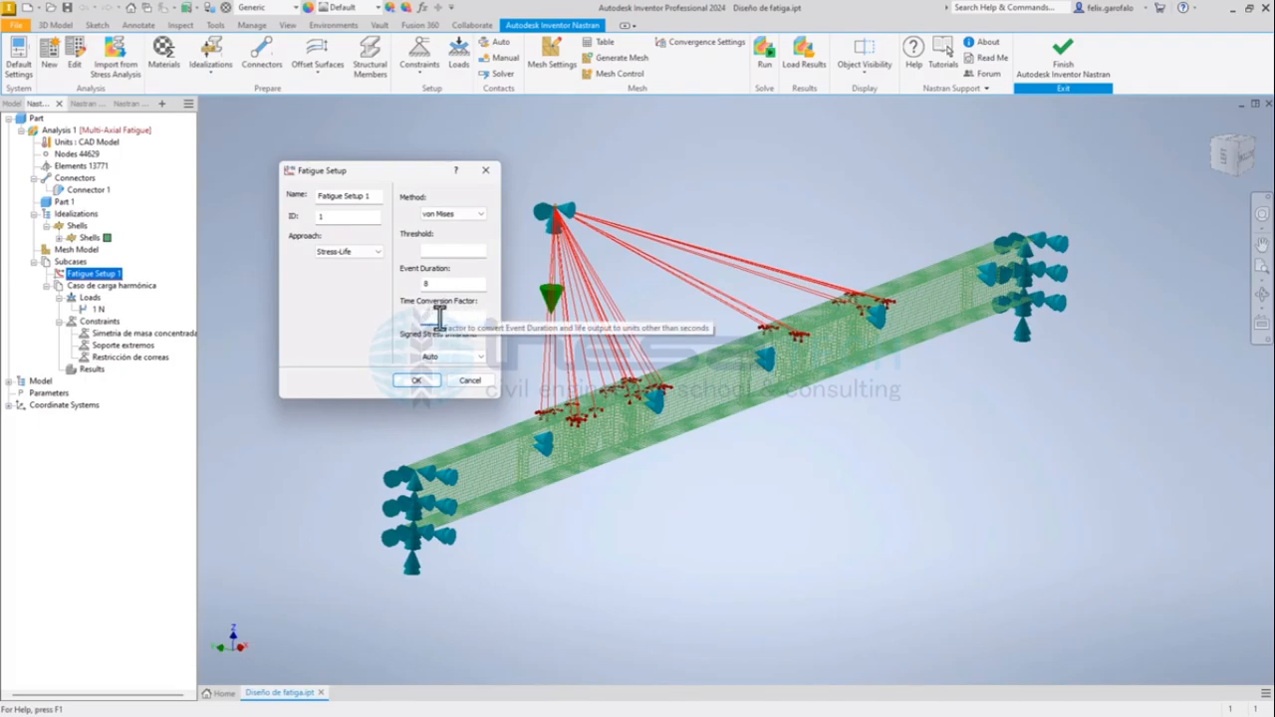
text(3600)
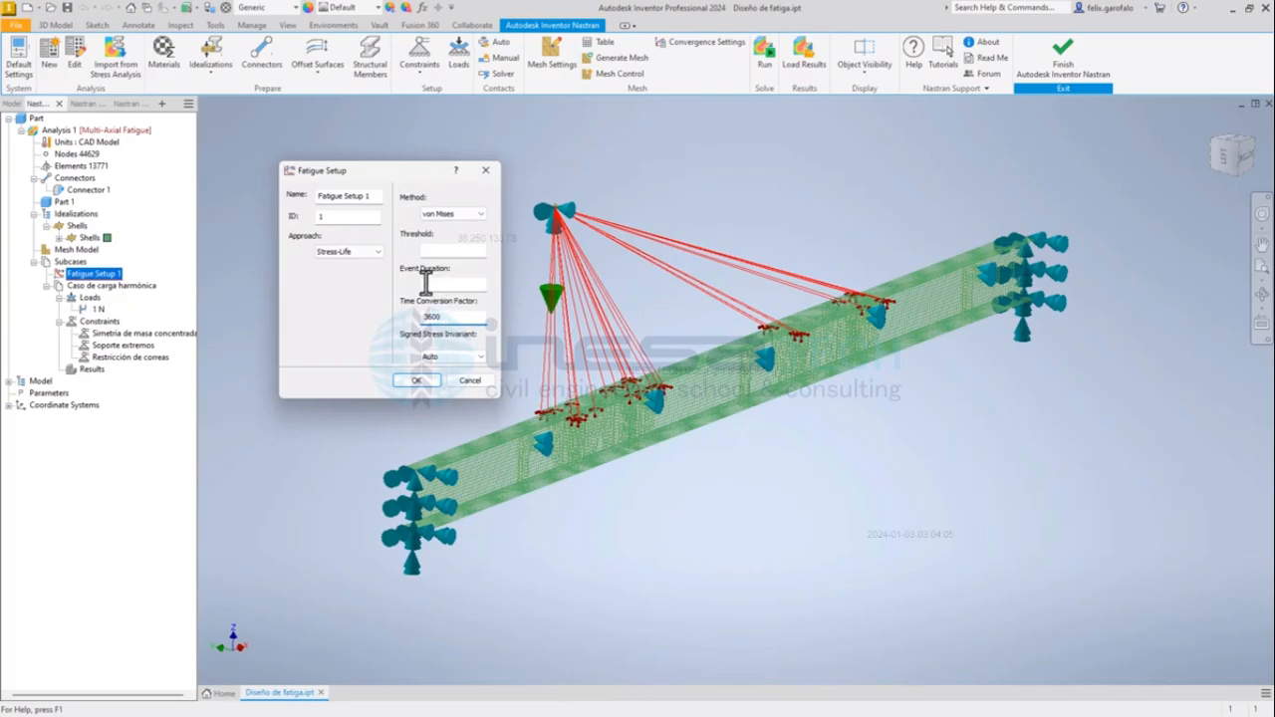
Try an event duration of 8 with a conversion factor of 3600*24, and clear both values from the fatigue setup
click(426, 285)
text(8)
double_click(427, 284)
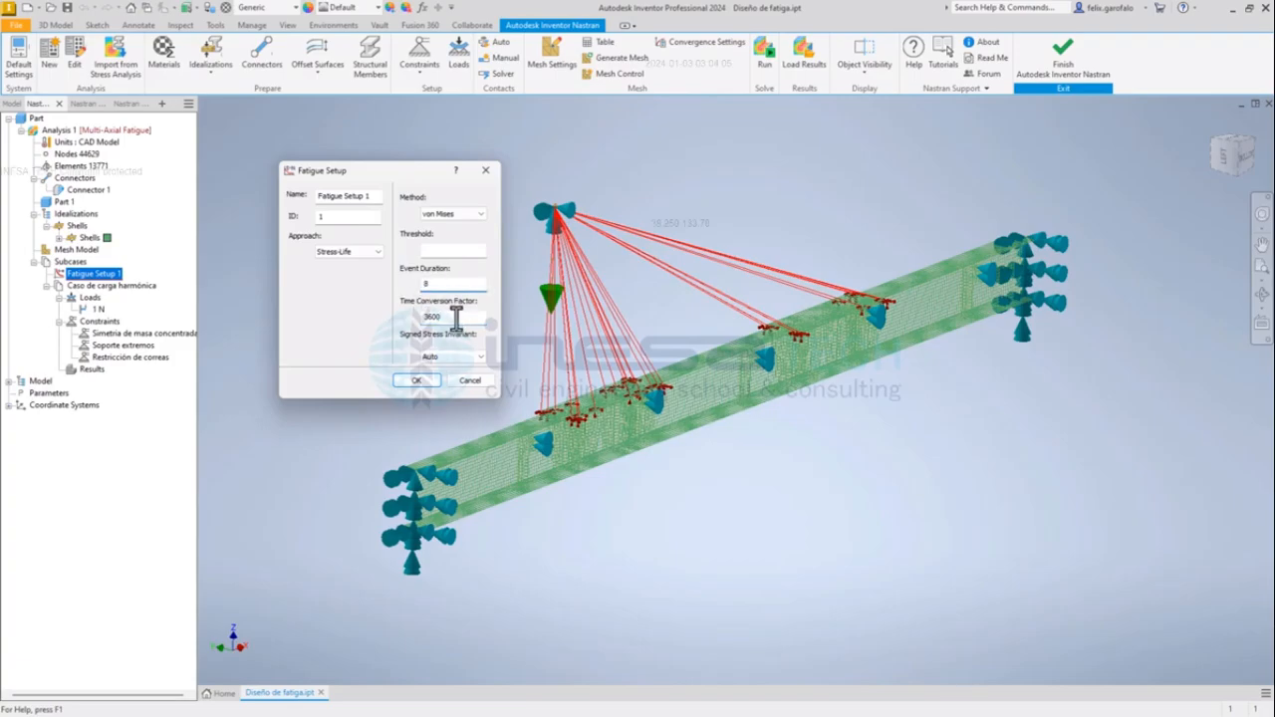
key(Tab)
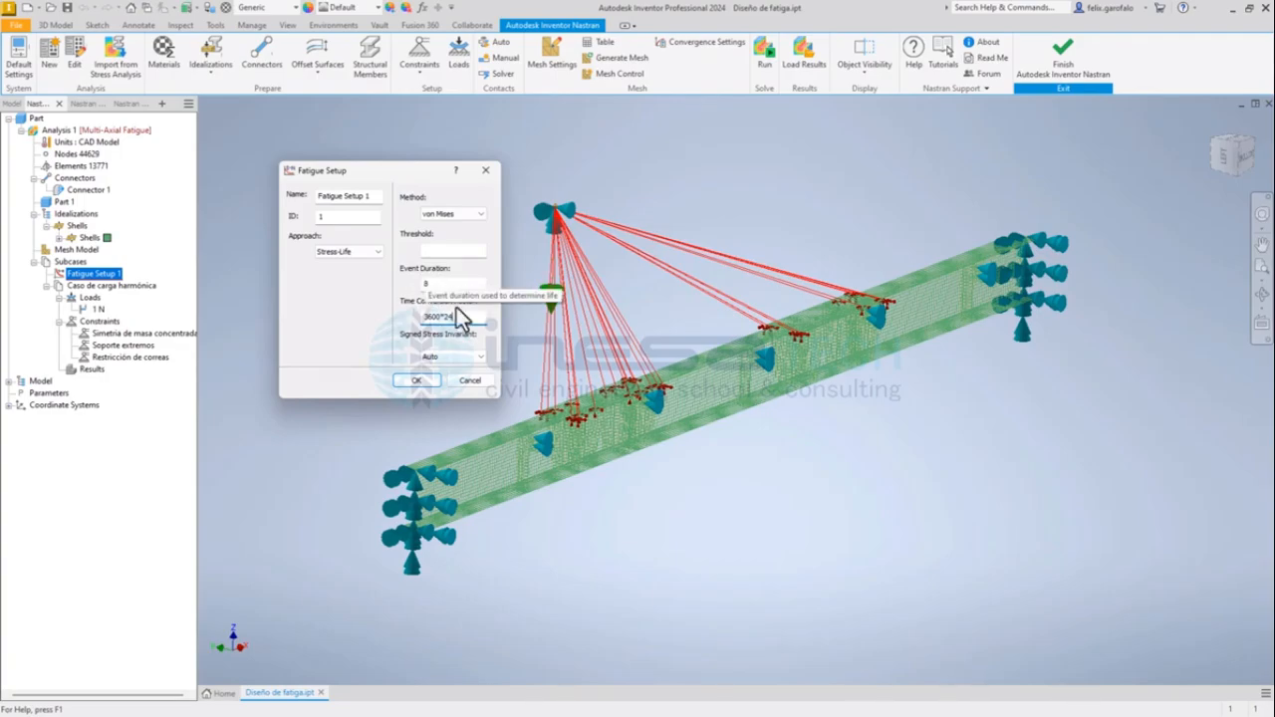
drag(456, 316, 406, 337)
key(BackSpace)
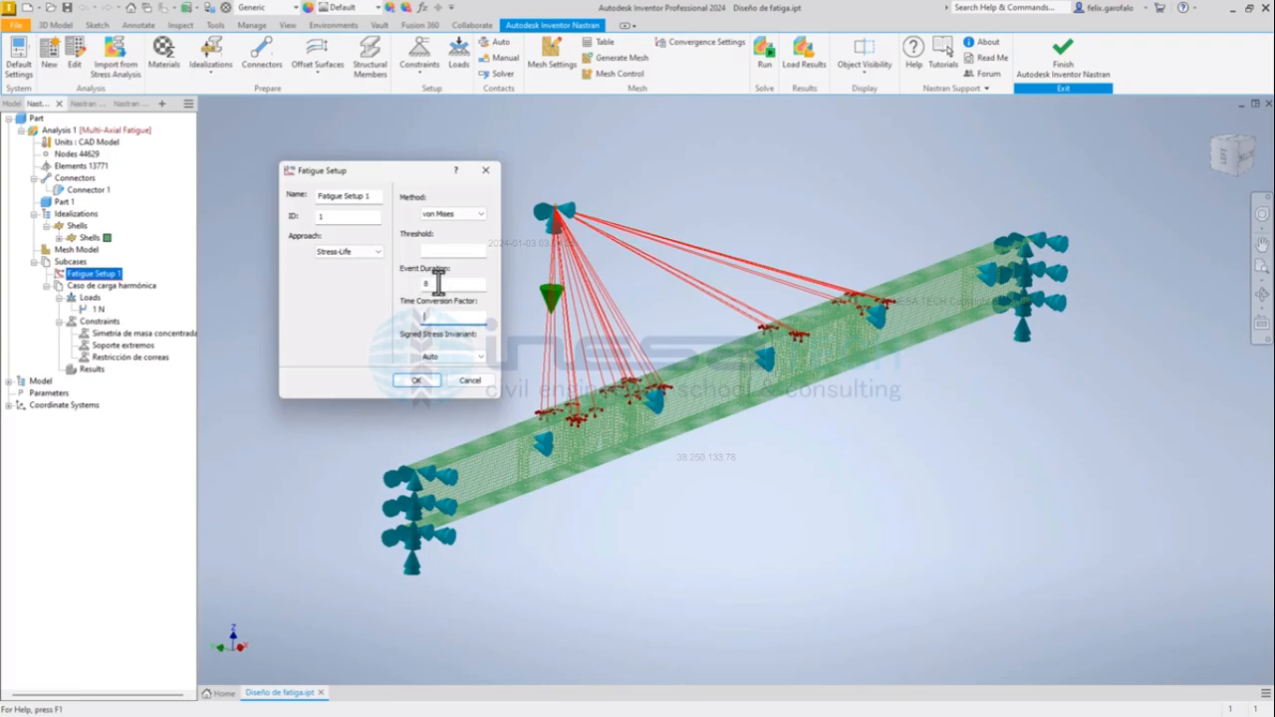
drag(438, 283, 389, 277)
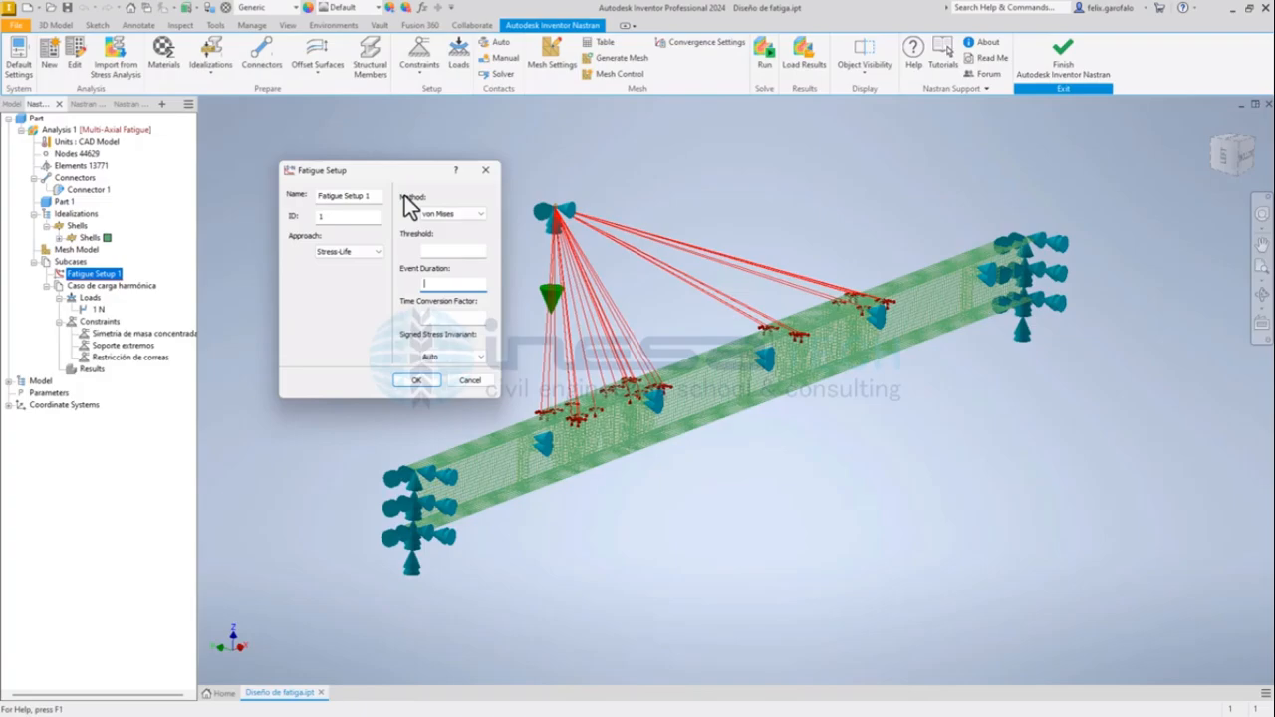
Keep the Stress-Life approach, leave the signed stress invariant on Auto and accept the fatigue setup
click(342, 251)
click(446, 356)
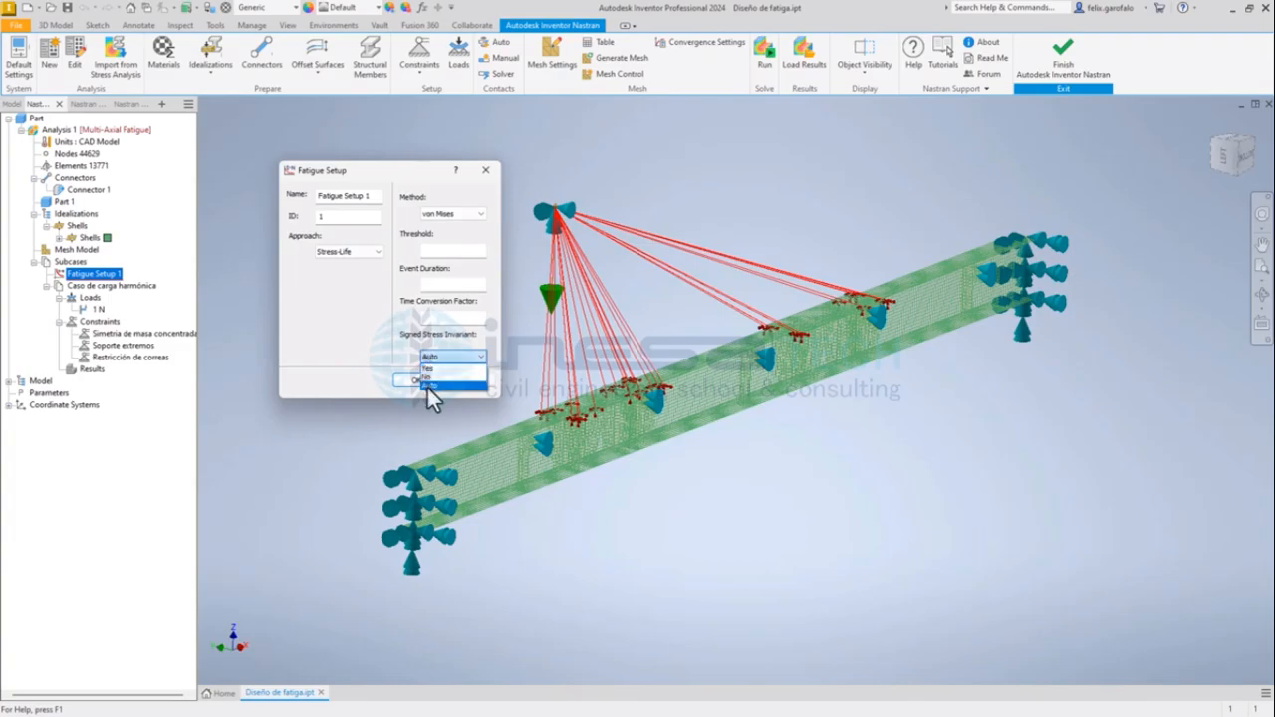
click(428, 386)
click(419, 380)
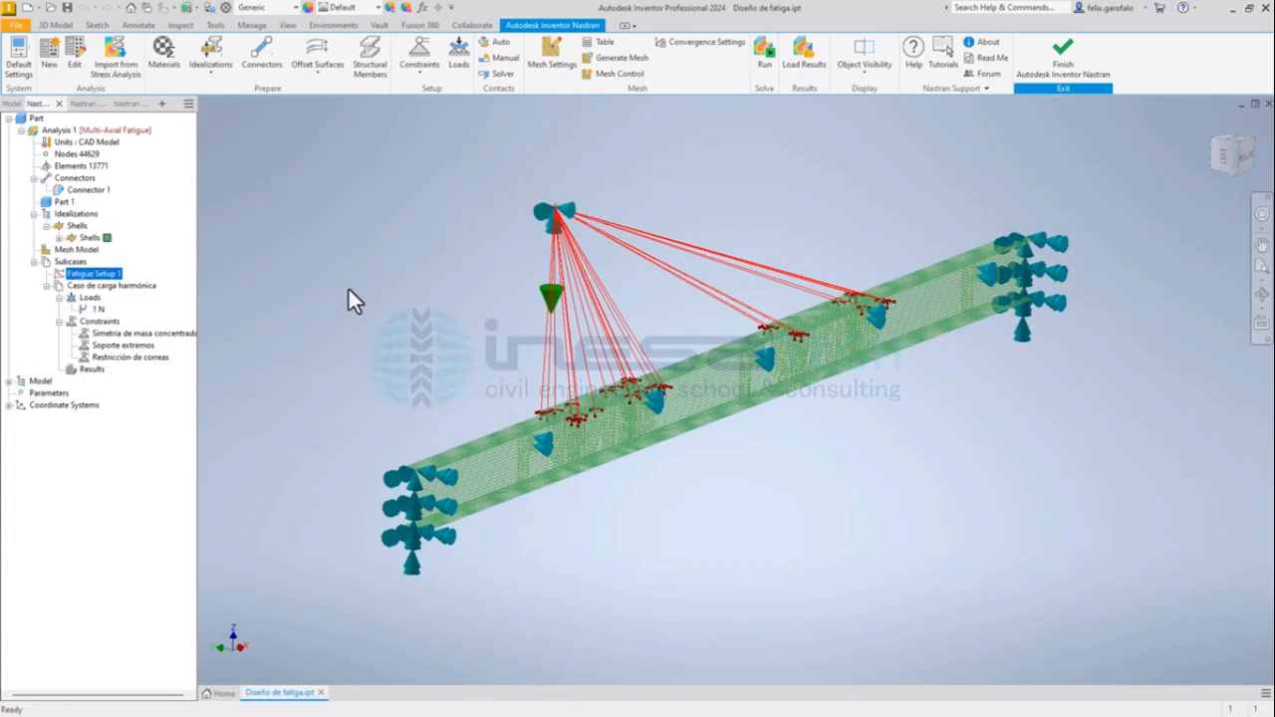
Edit the 1 N load of the harmonic load case, renaming it 100 kN and setting its Fz magnitude to -100000 N
click(99, 311)
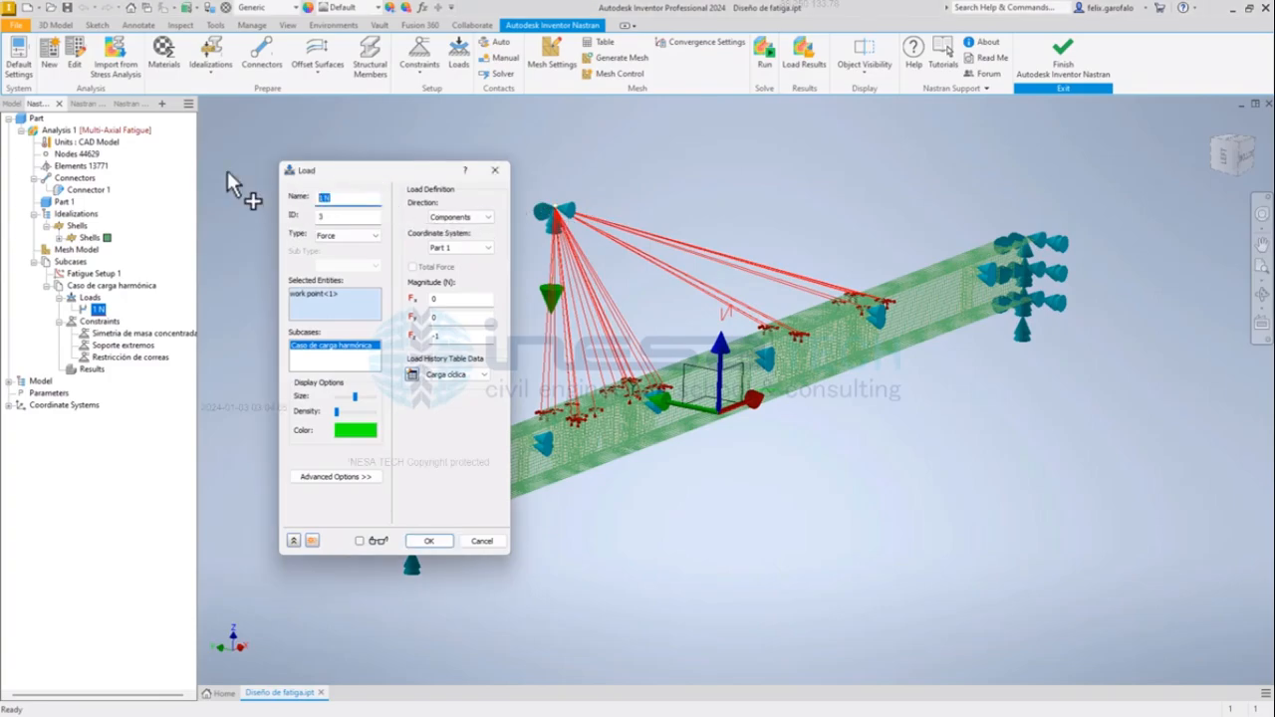
text(C)
text(0)
text(0 kN)
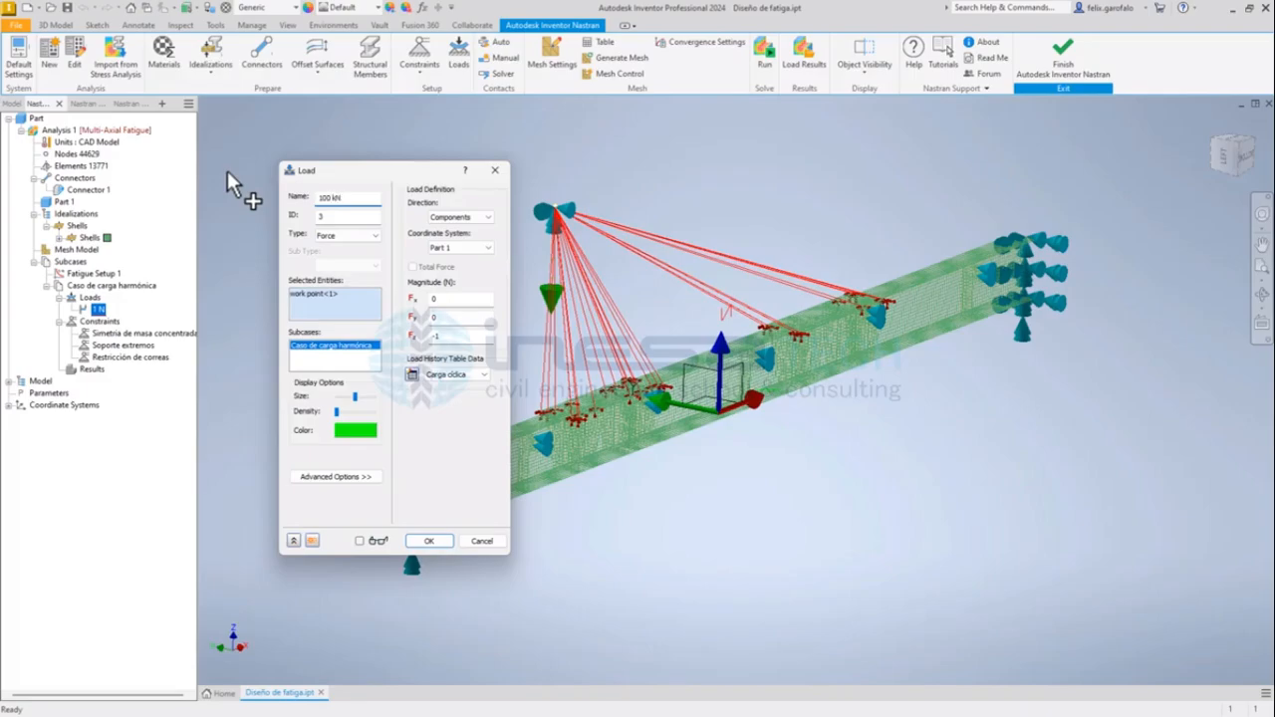
click(453, 336)
text(00000)
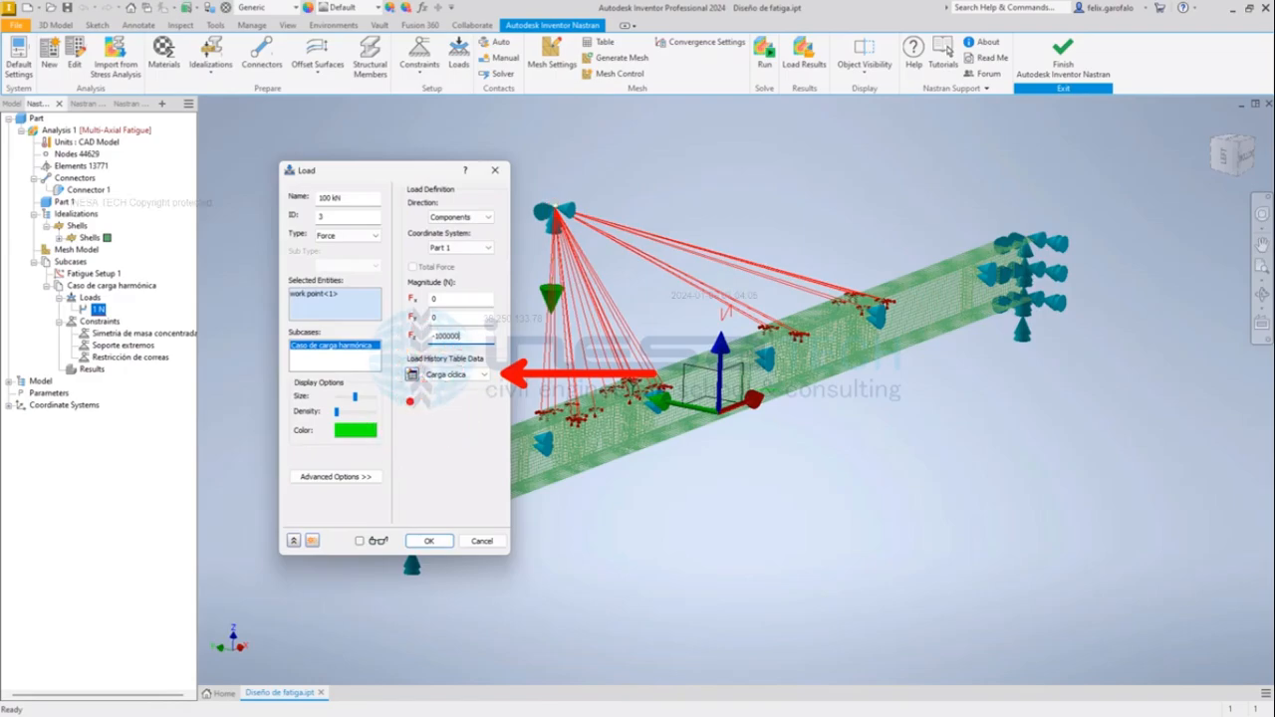
drag(398, 393, 491, 396)
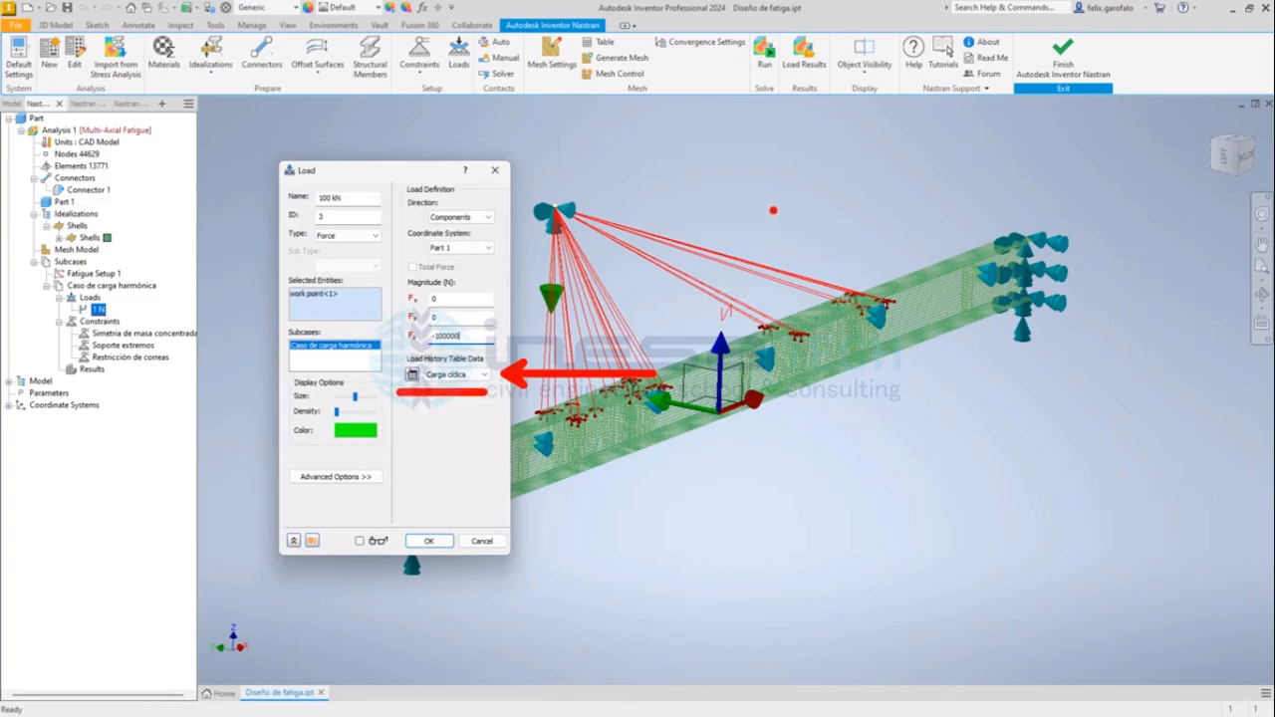
mouse_move(772, 210)
mouse_down()
mouse_move(854, 167)
mouse_move(930, 298)
mouse_move(1036, 150)
mouse_move(1059, 145)
mouse_up()
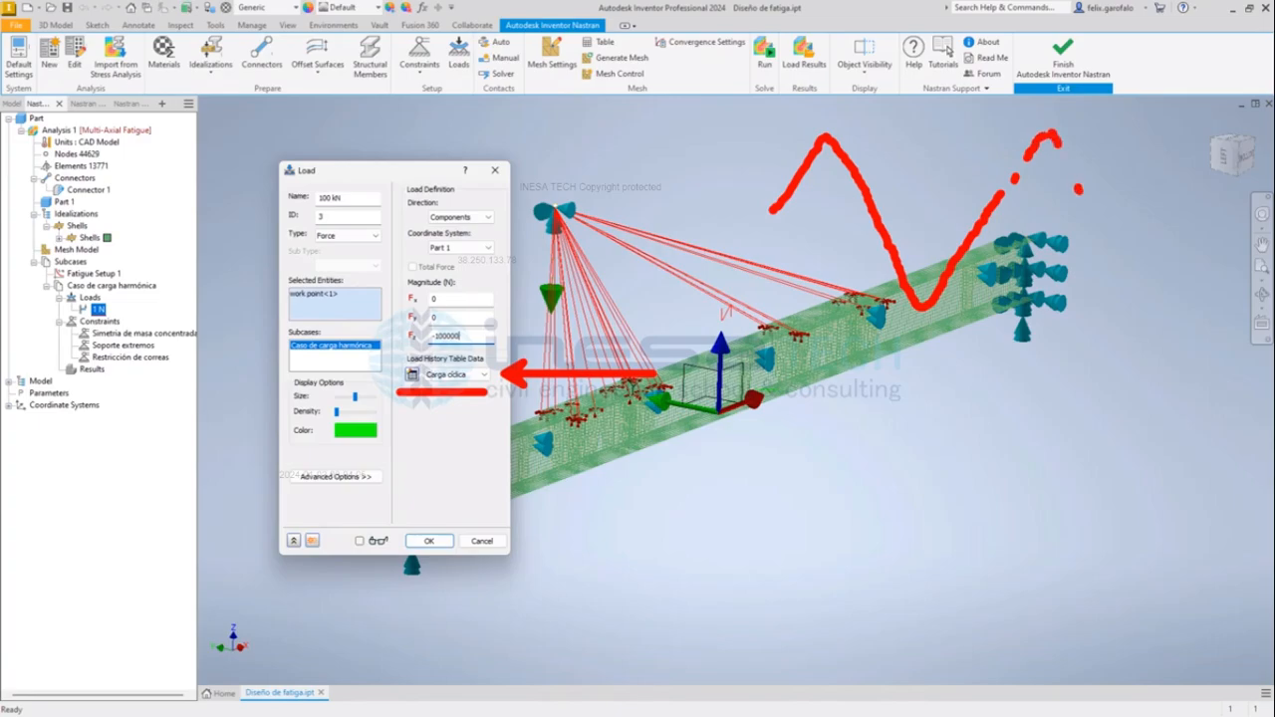
mouse_move(1077, 188)
mouse_down()
mouse_move(1145, 310)
mouse_move(1241, 194)
mouse_up()
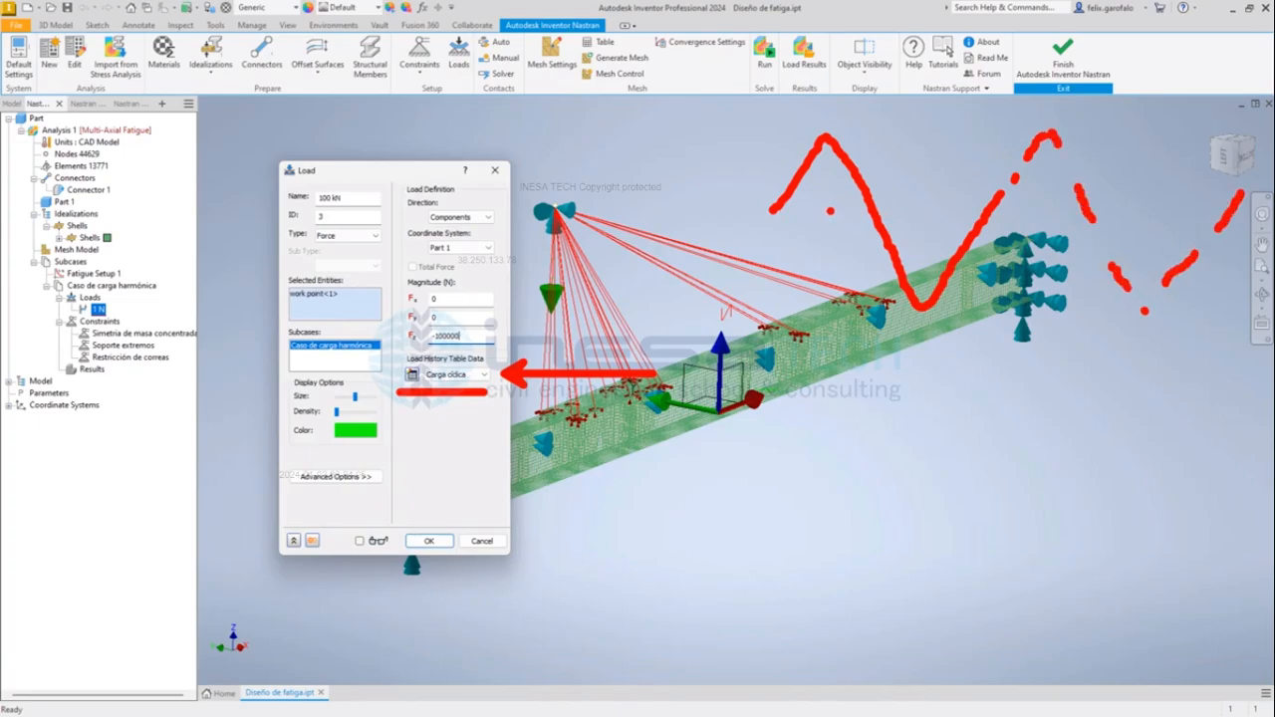
drag(752, 150, 754, 243)
drag(983, 133, 985, 281)
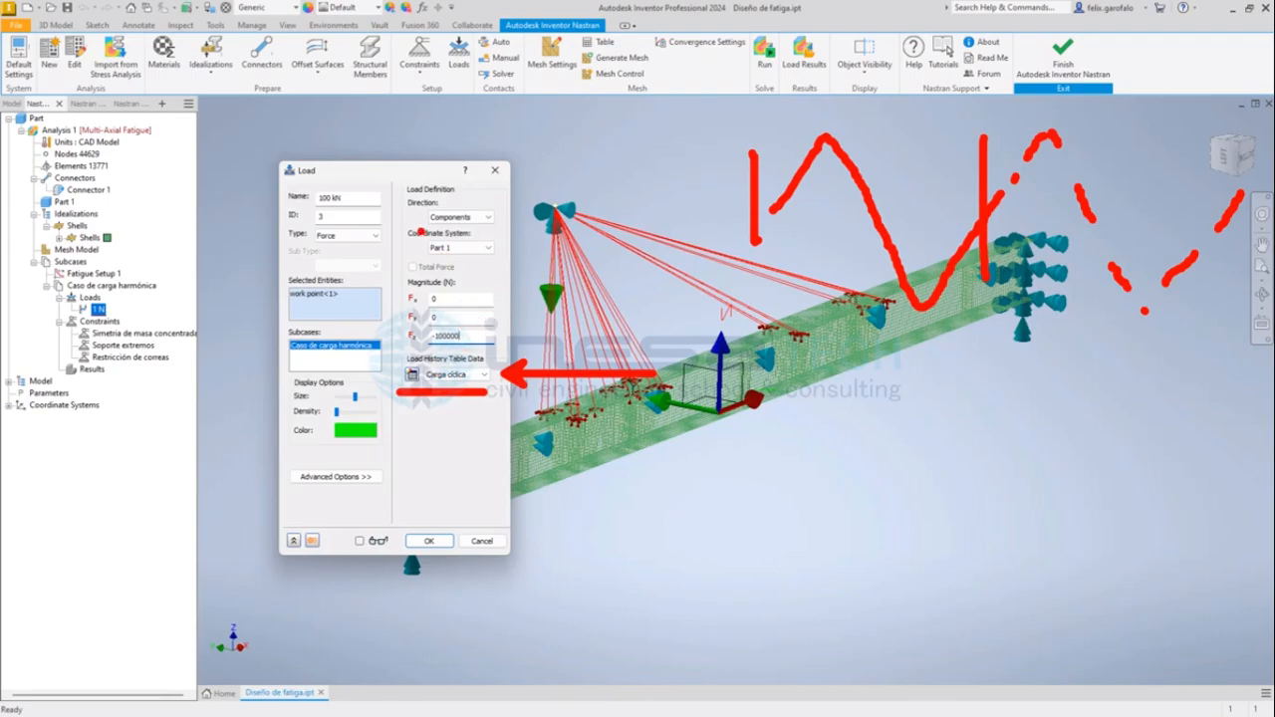
key(Escape)
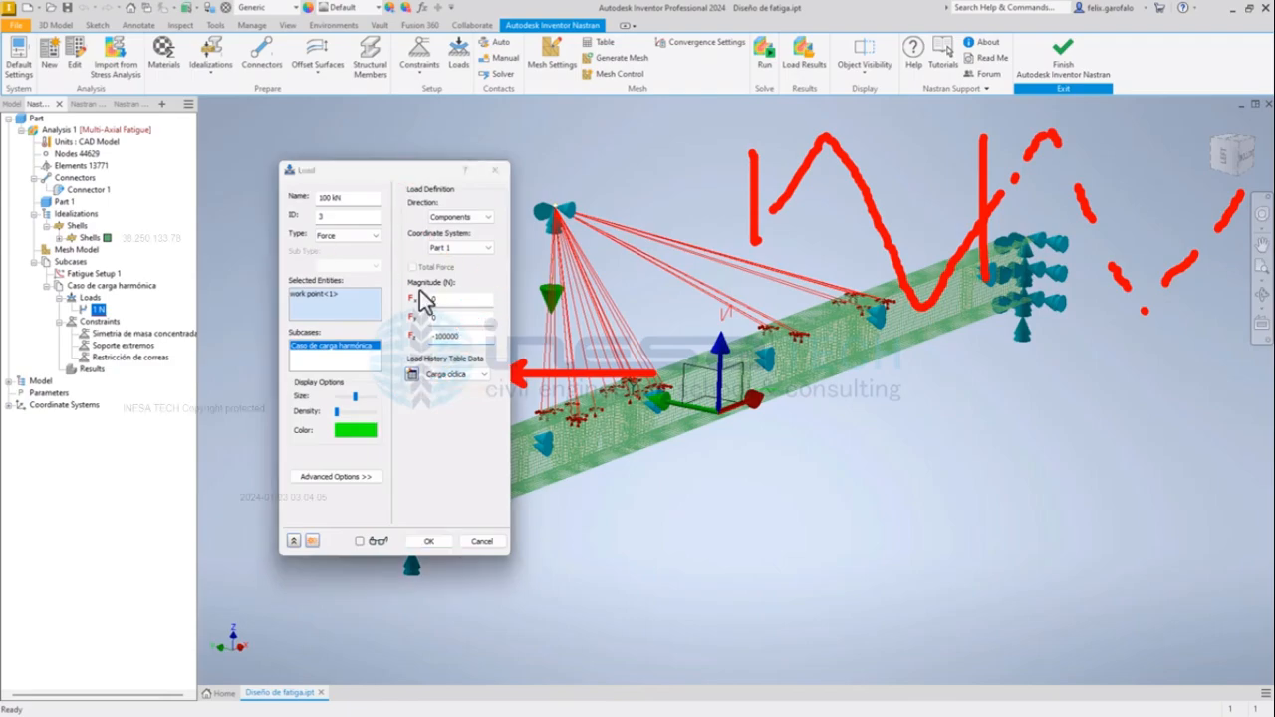
Review the load's Carga cíclica history table and its XY plot, and accept the table and the load
click(411, 375)
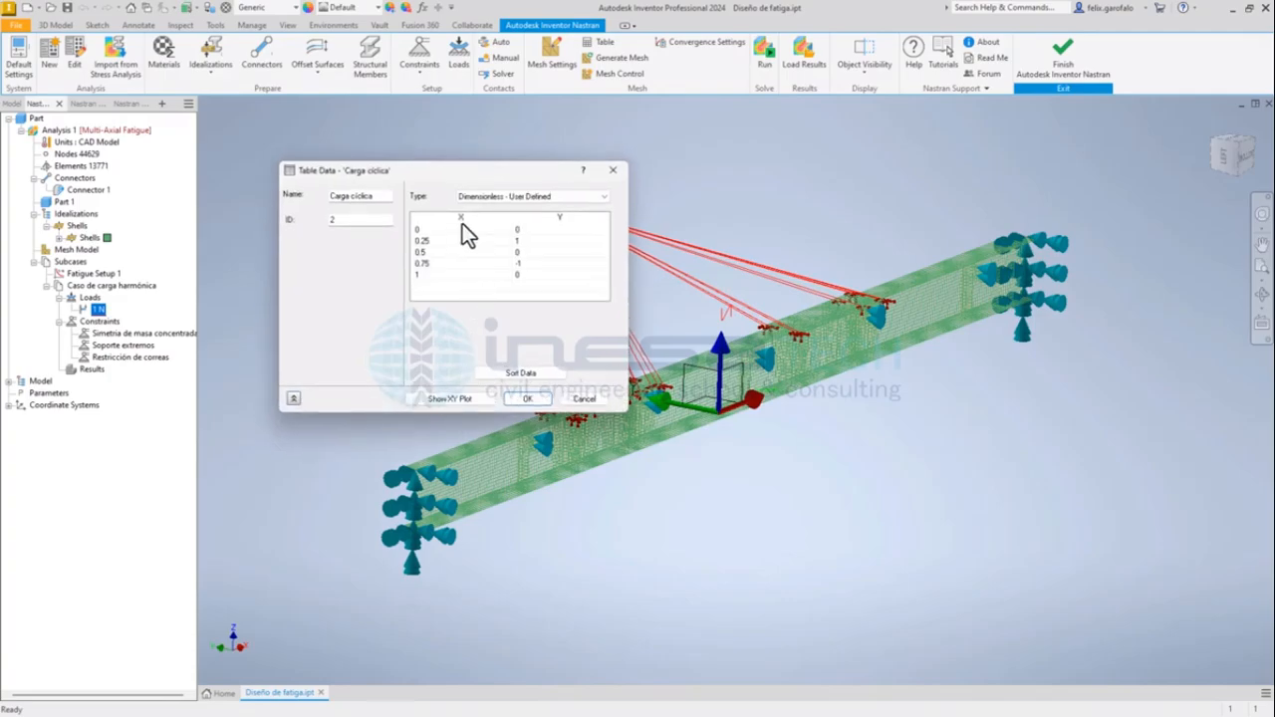
drag(464, 170, 592, 184)
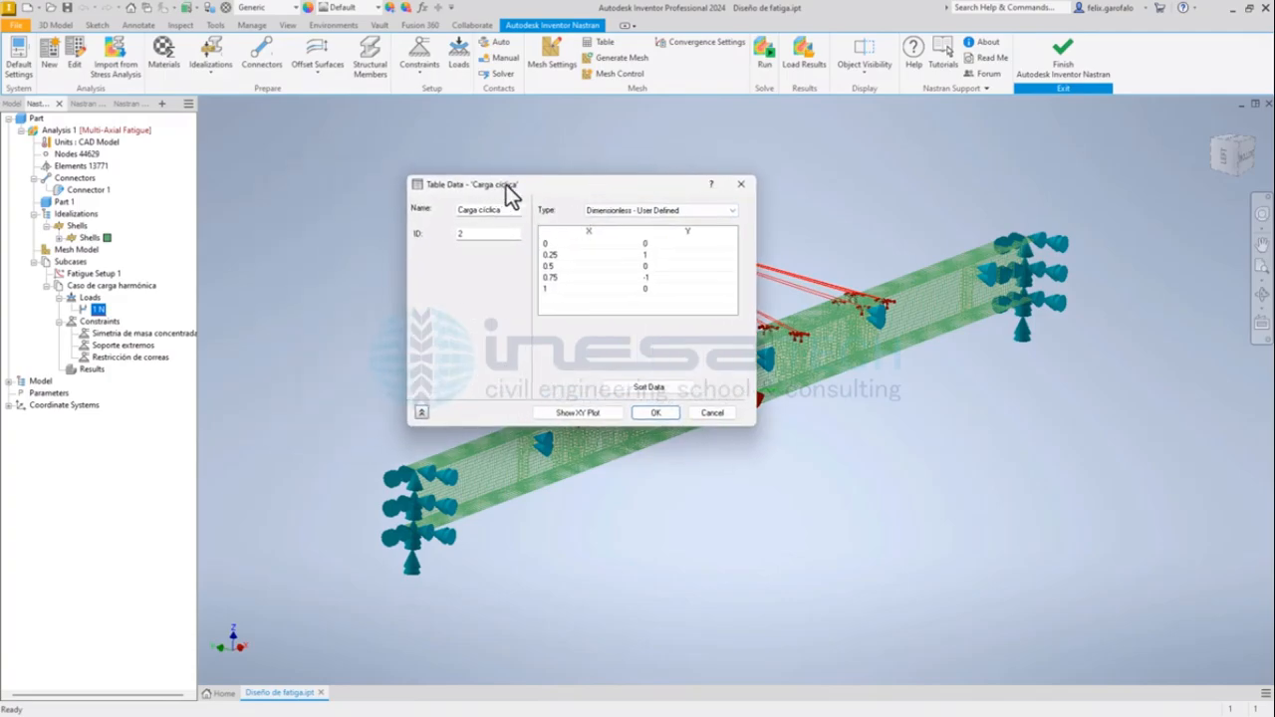
click(562, 245)
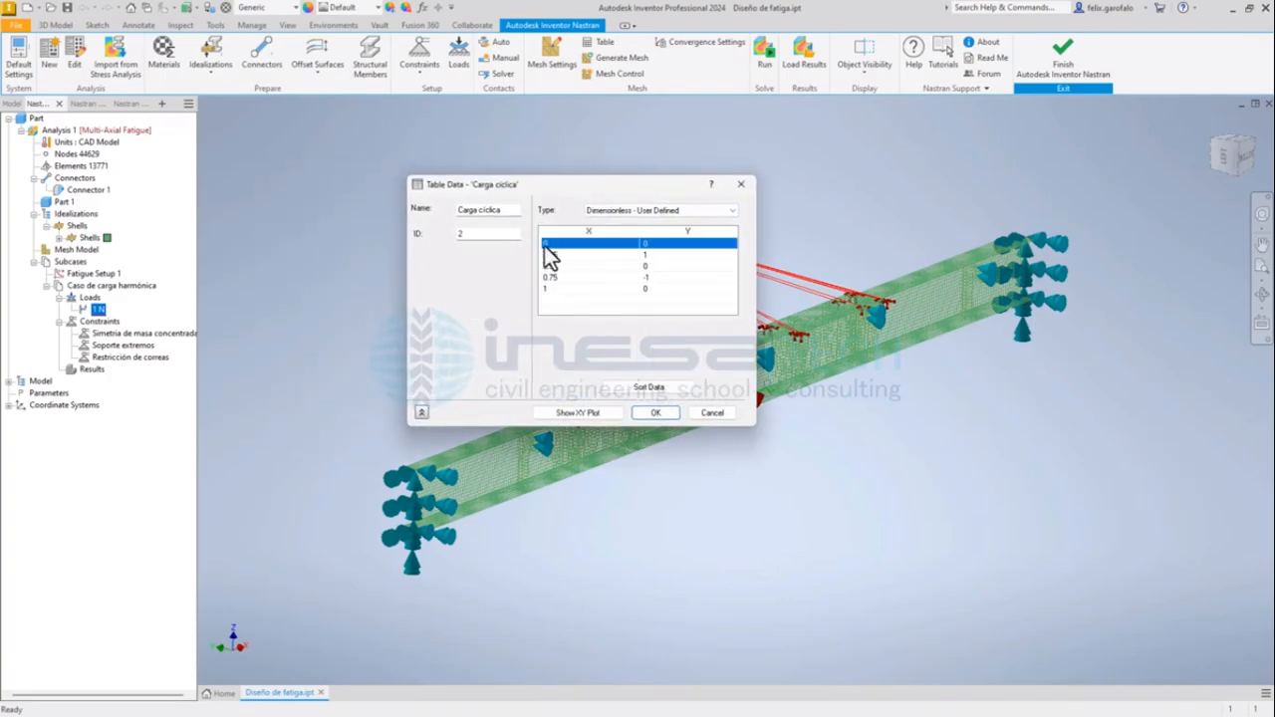
click(569, 413)
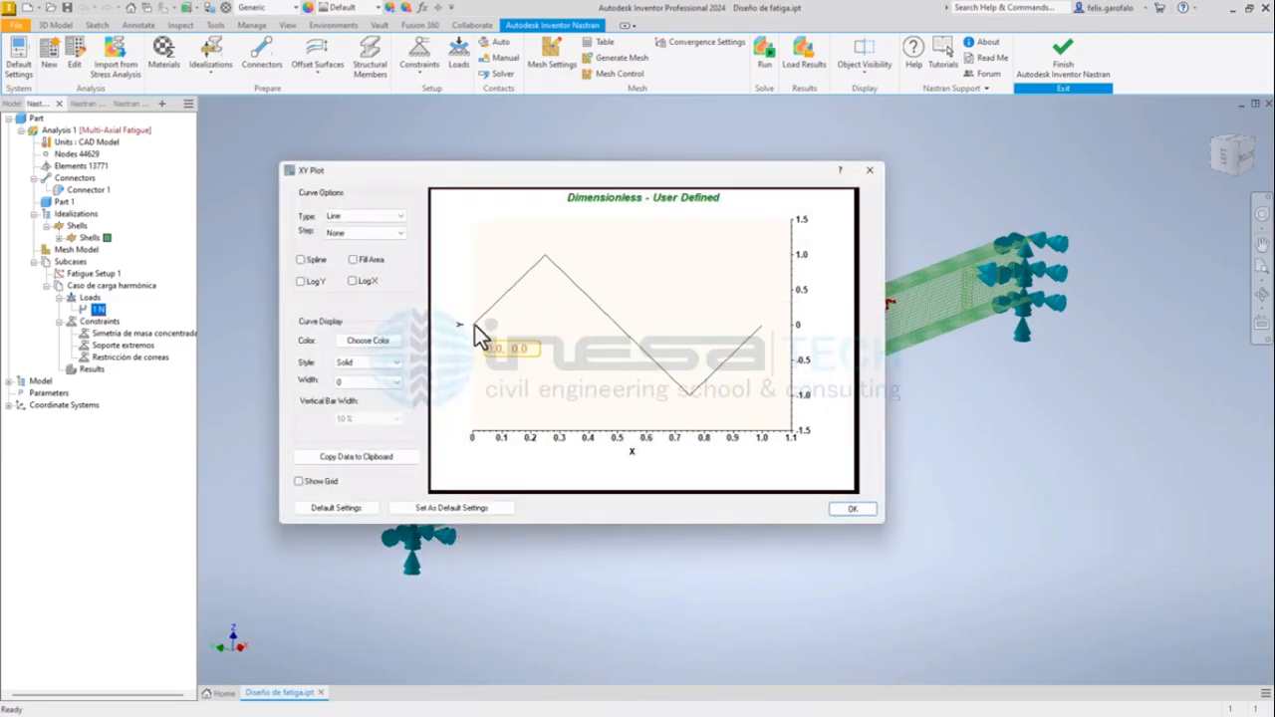
mouse_move(545, 259)
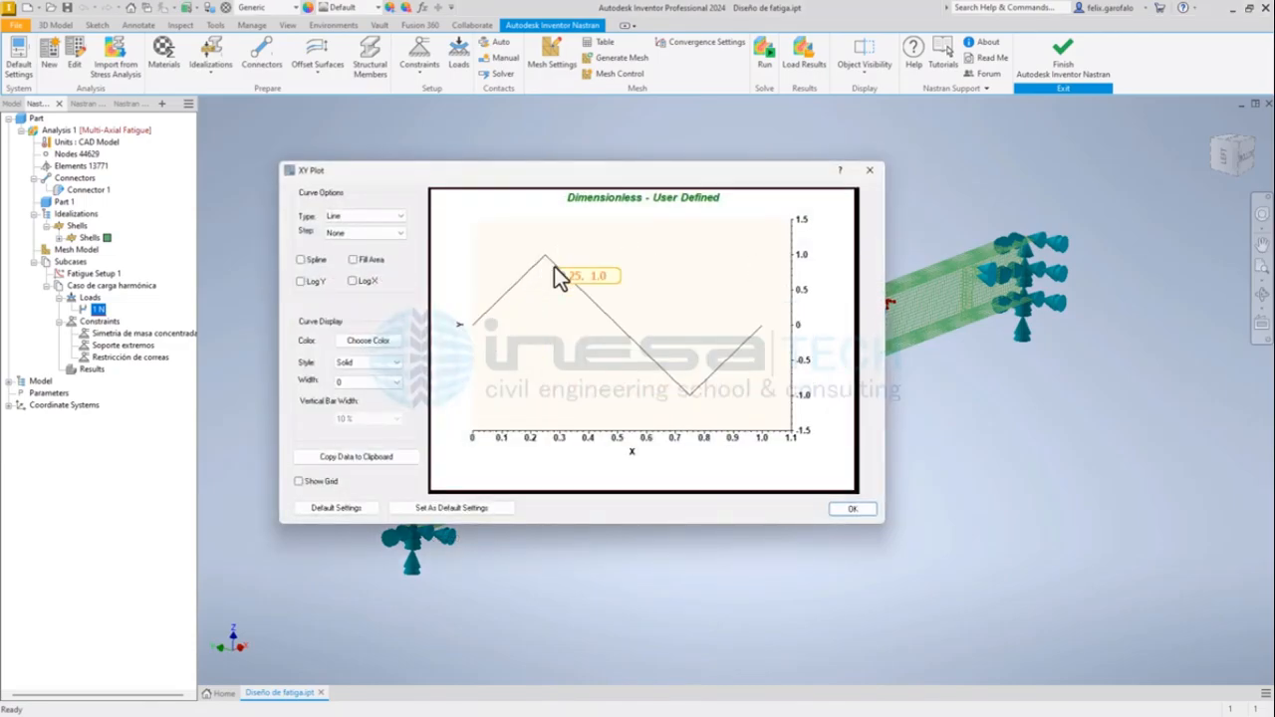
mouse_move(689, 396)
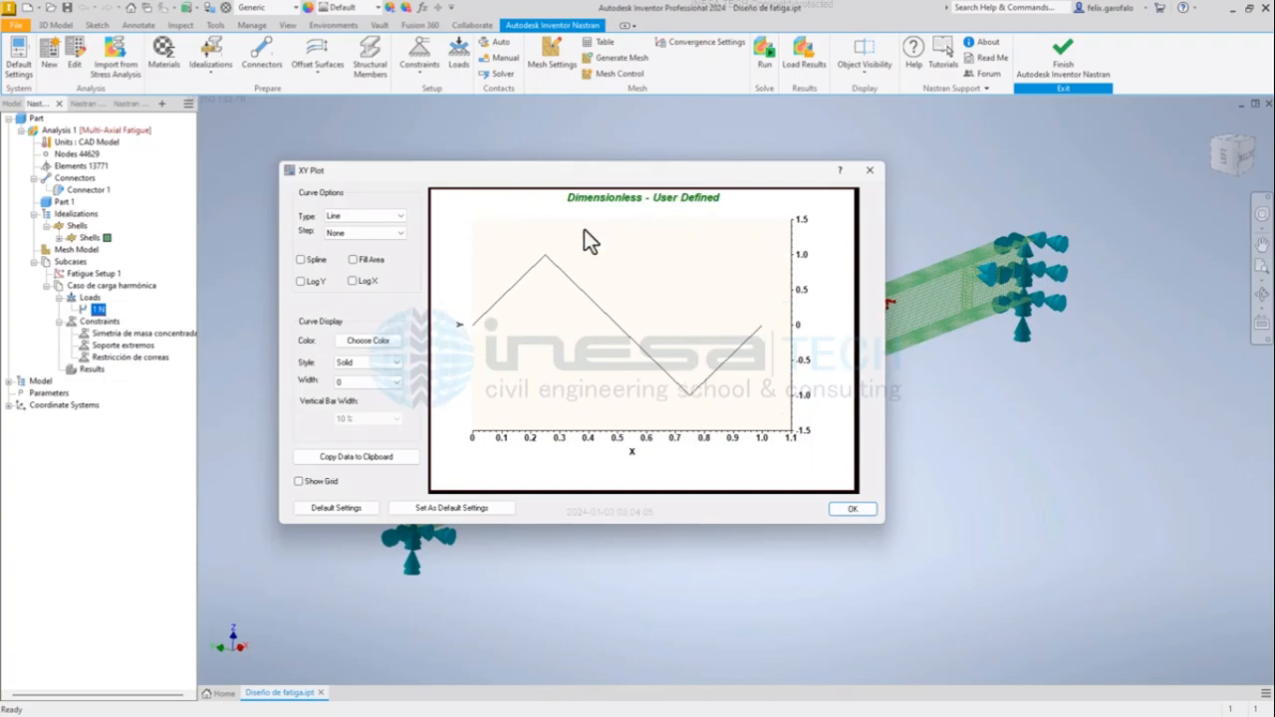
click(869, 172)
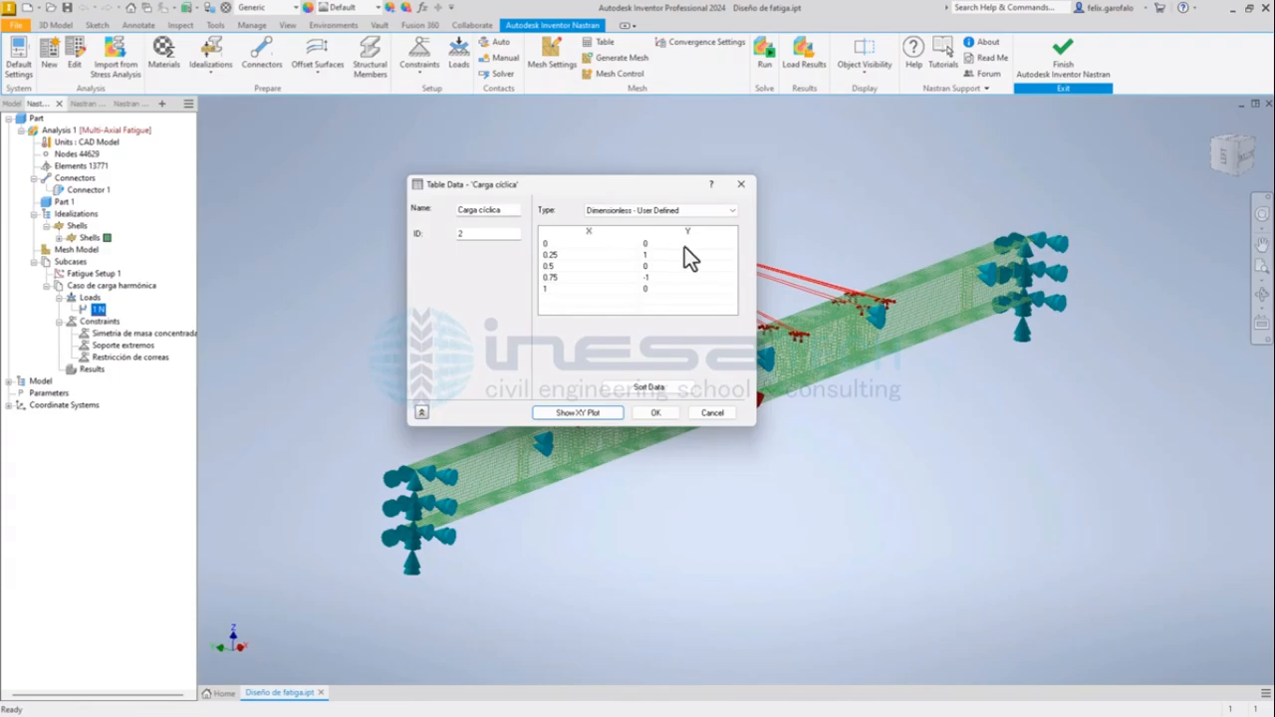
click(656, 412)
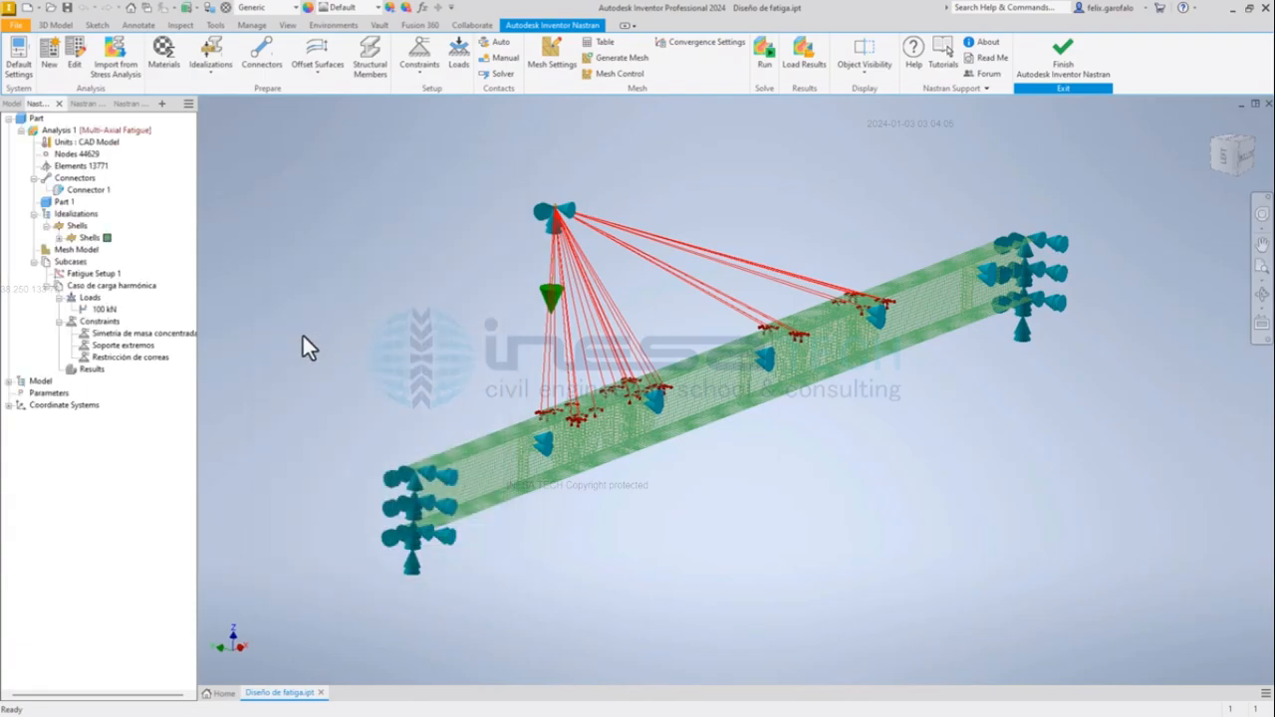
Highlight the concentrated-mass symmetry, Soporte extremos and Restricción de correas constraints in turn, and run the multi-axial fatigue analysis
click(124, 334)
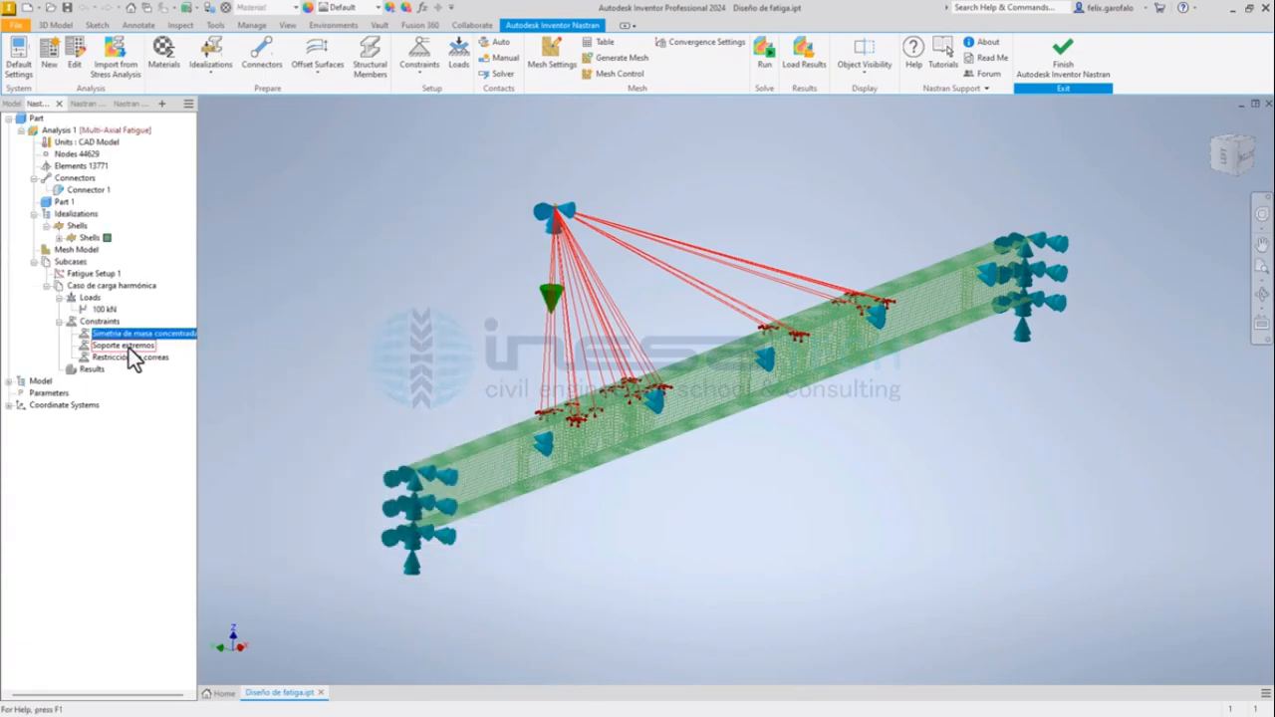
click(128, 346)
click(129, 359)
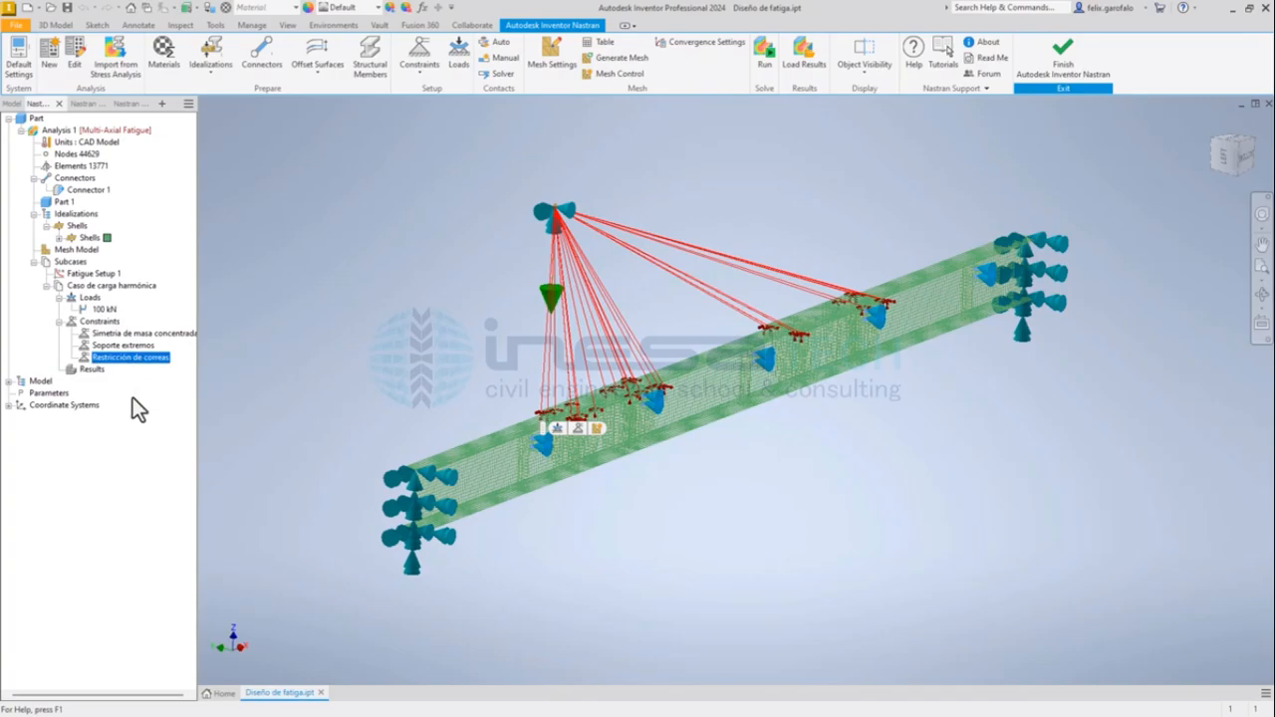
click(764, 64)
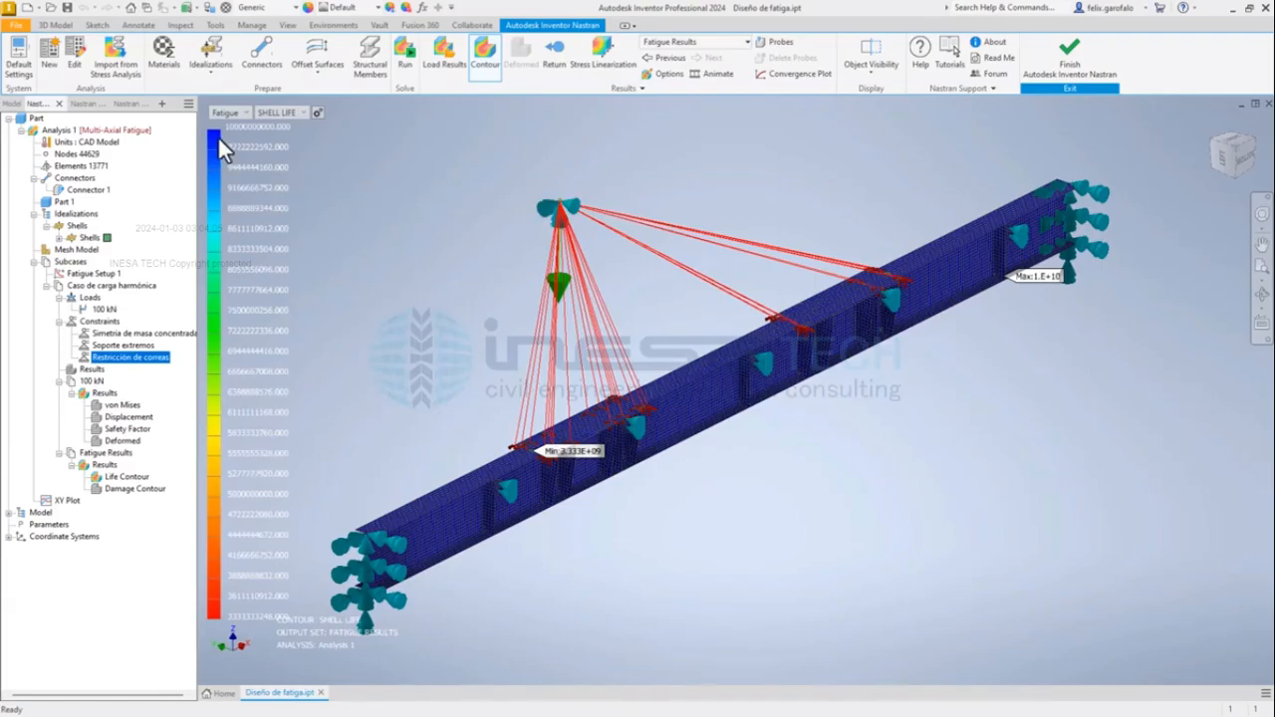
View the fatigue contour as SHELL MIN LIFE BOTTOM/TOP and return it to SHELL LIFE
click(284, 114)
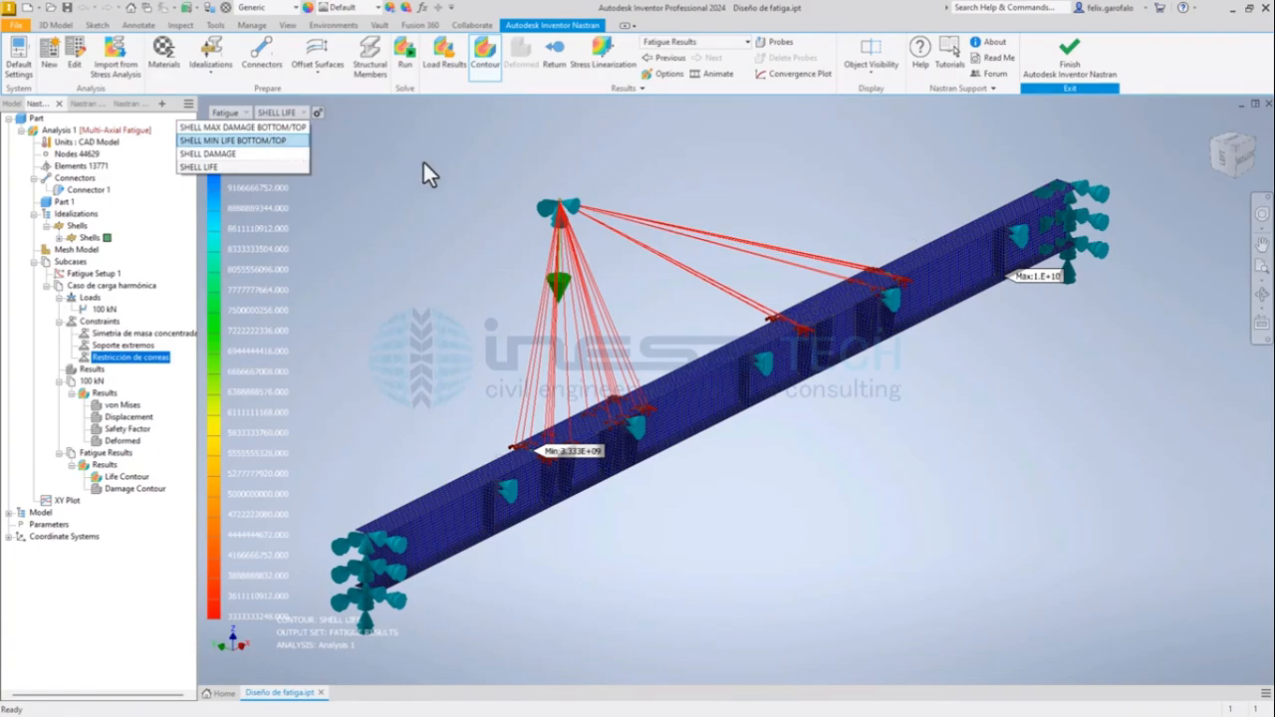
click(269, 140)
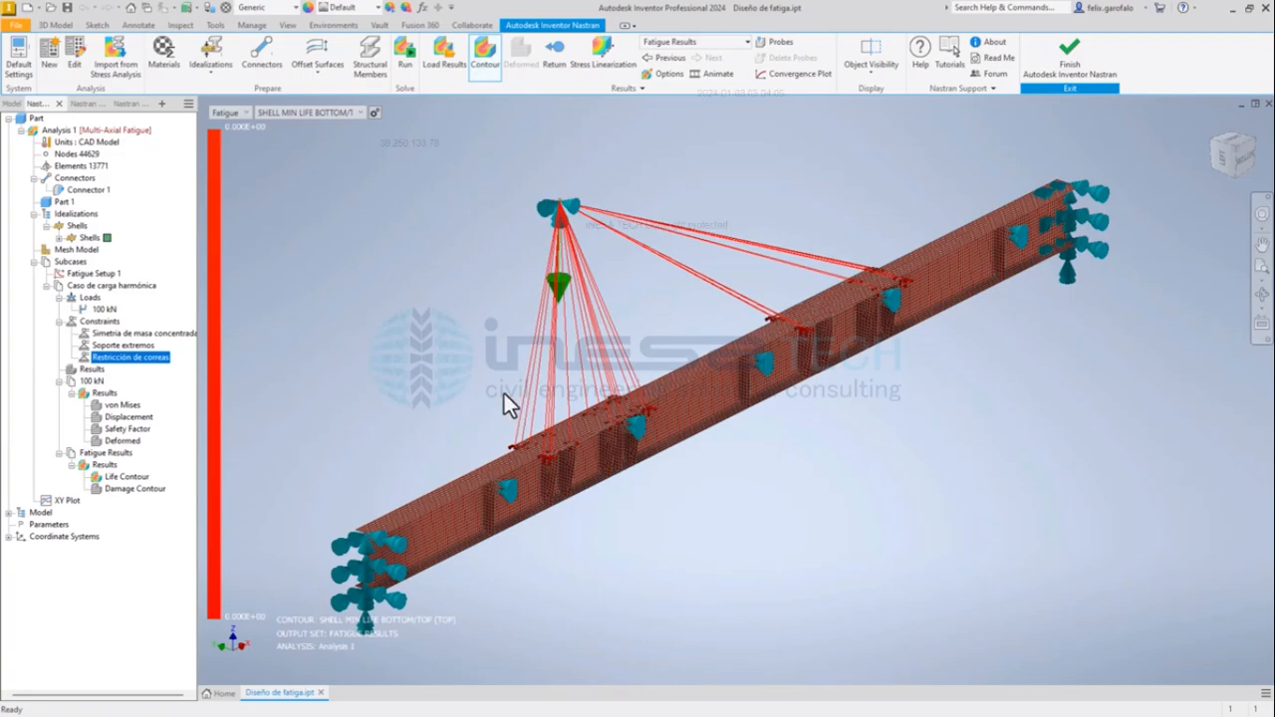
shift+middle_drag(504, 394, 377, 283)
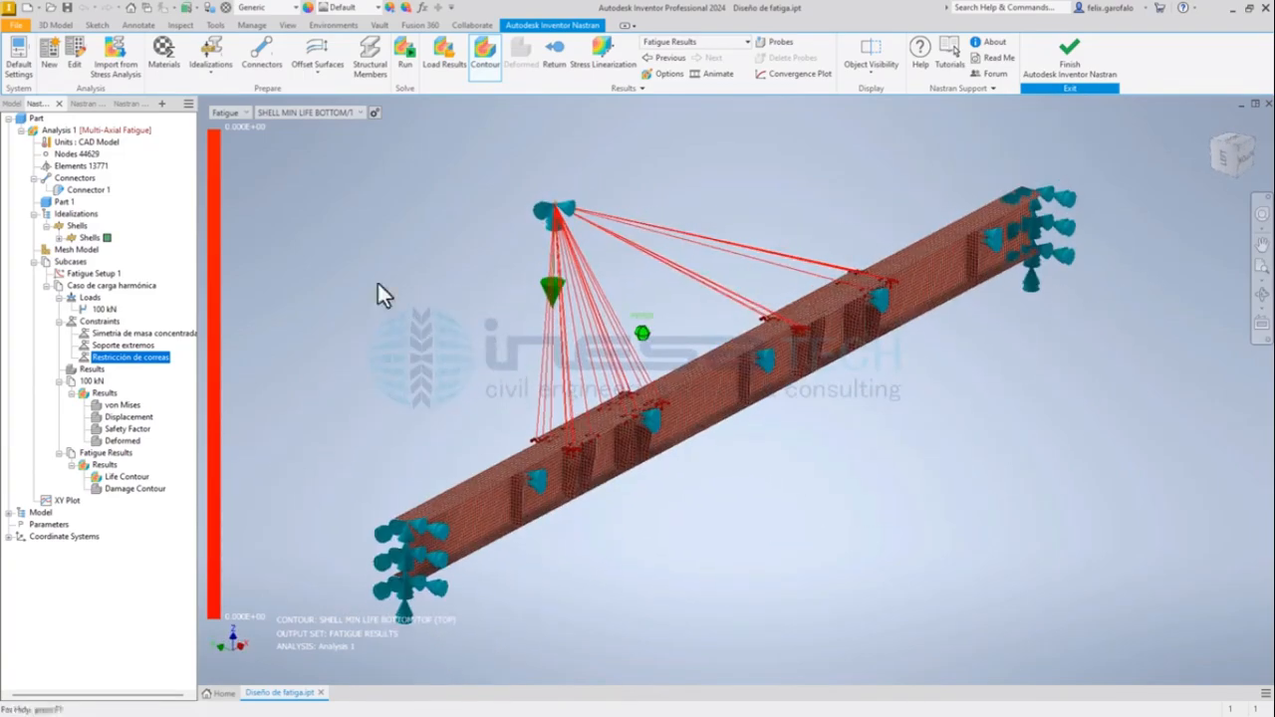
click(305, 113)
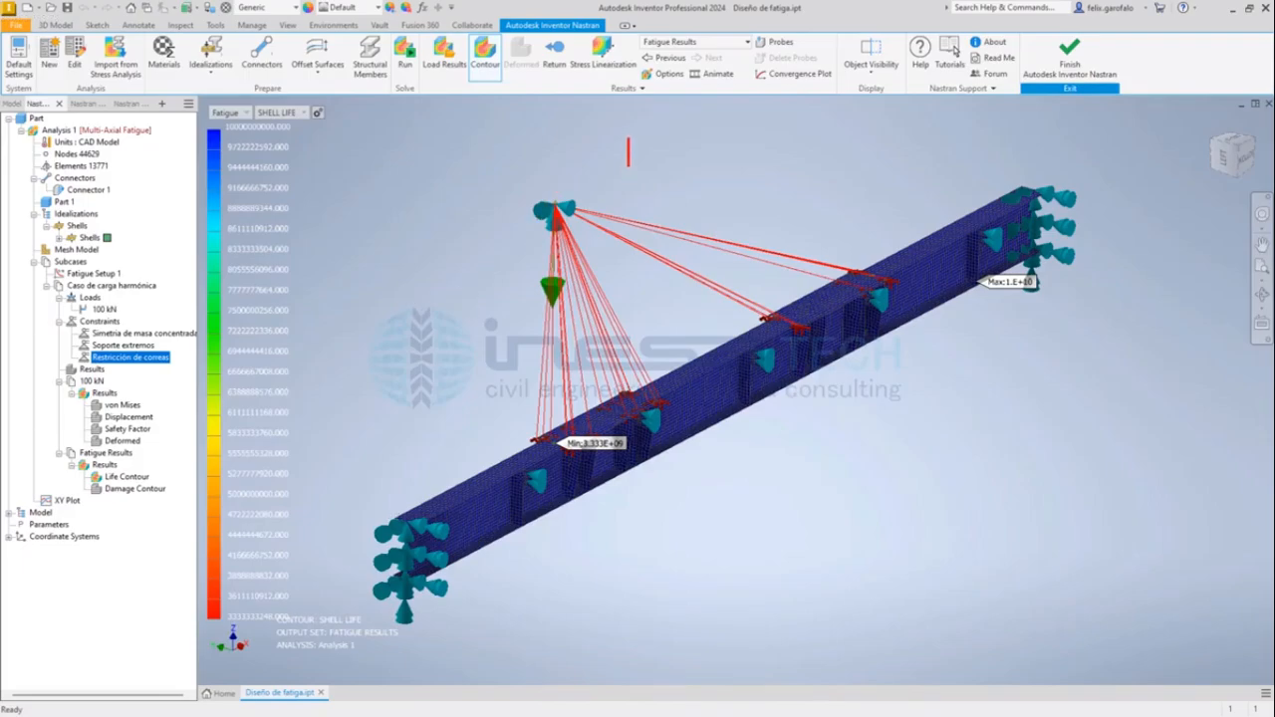
text(1e10)
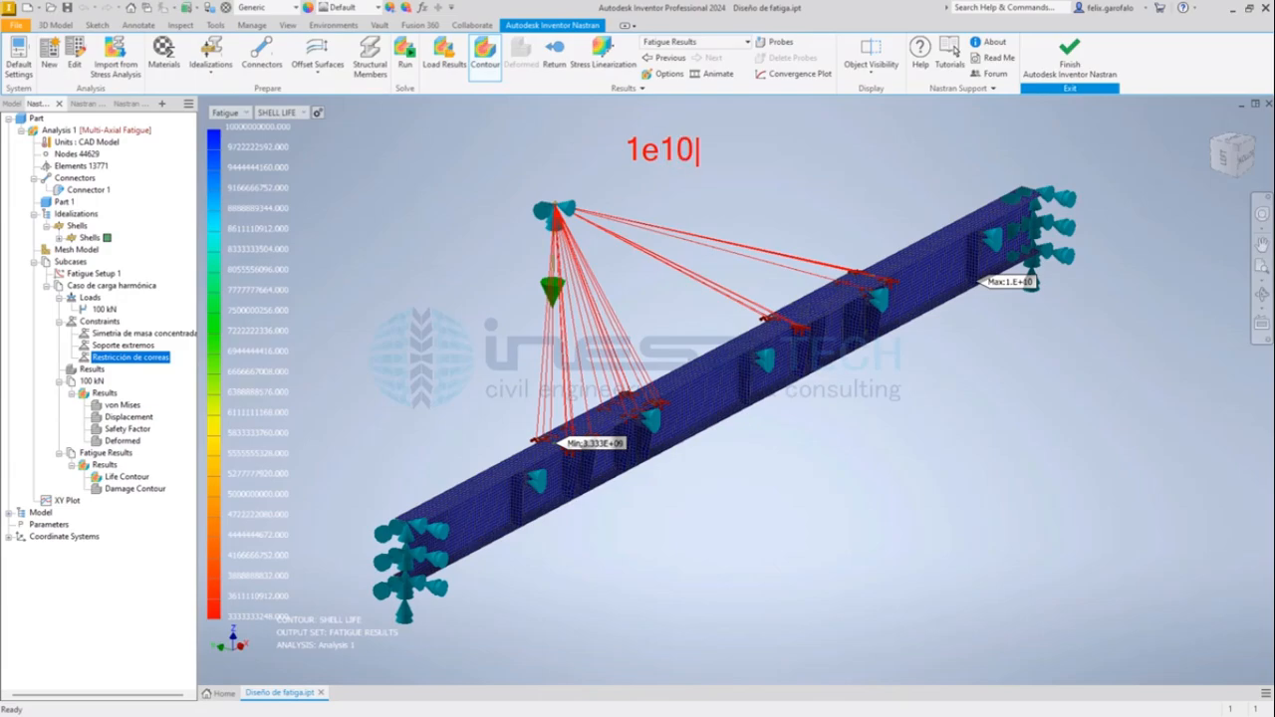
text(7)
key(BackSpace)
text(^7)
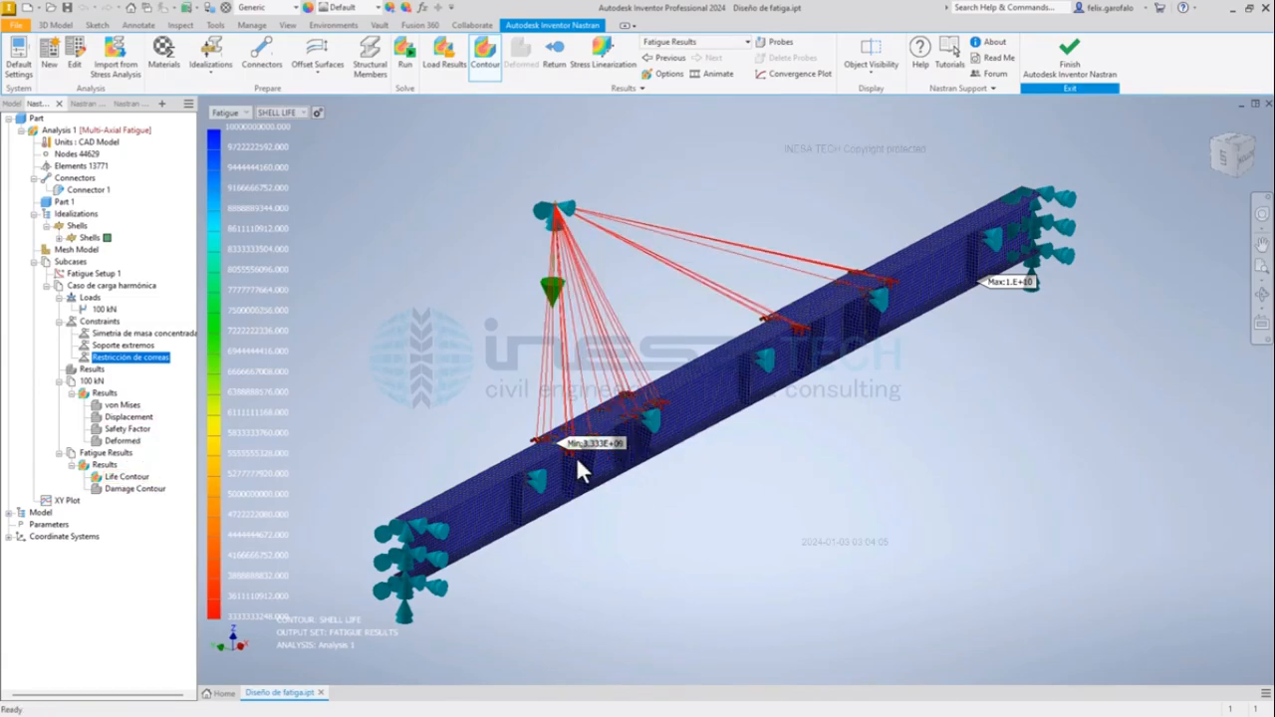
Examine the minimum-life spot on the beam's top flange beside the loaded plate in the SHELL LIFE contour
scroll(545, 445, up, 6)
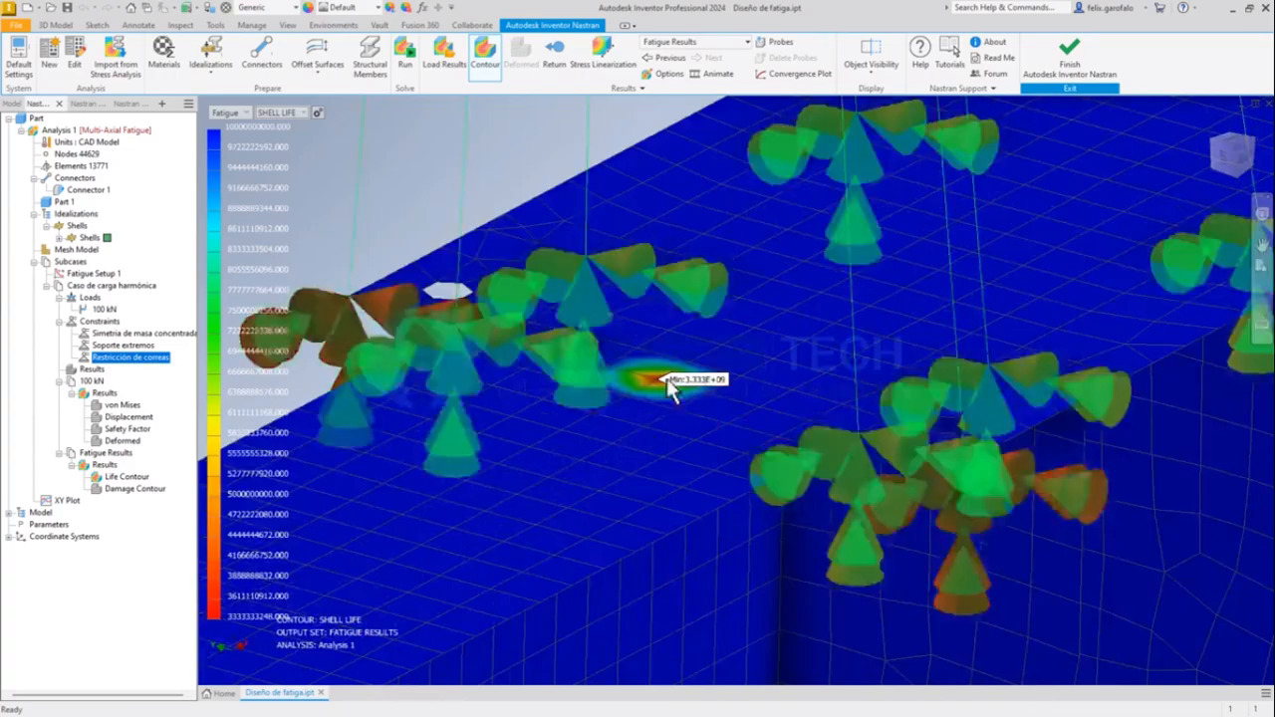
shift+middle_drag(668, 382, 696, 409)
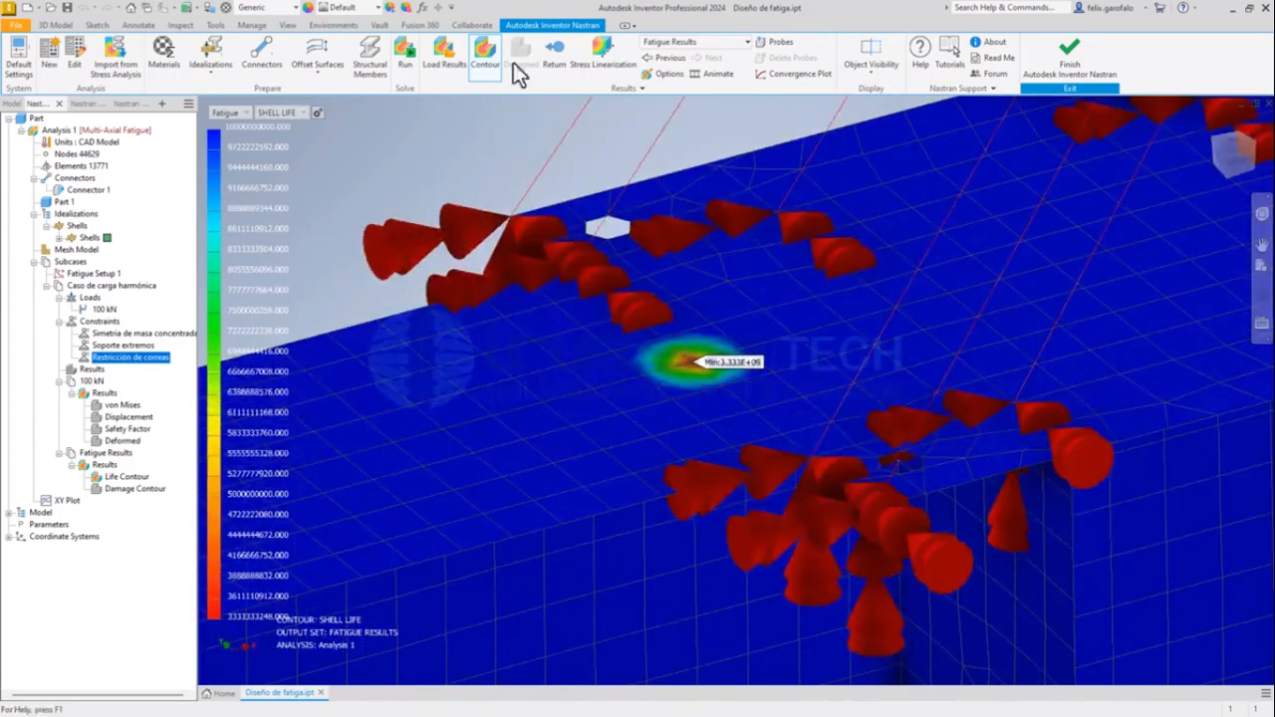
scroll(728, 447, down, 6)
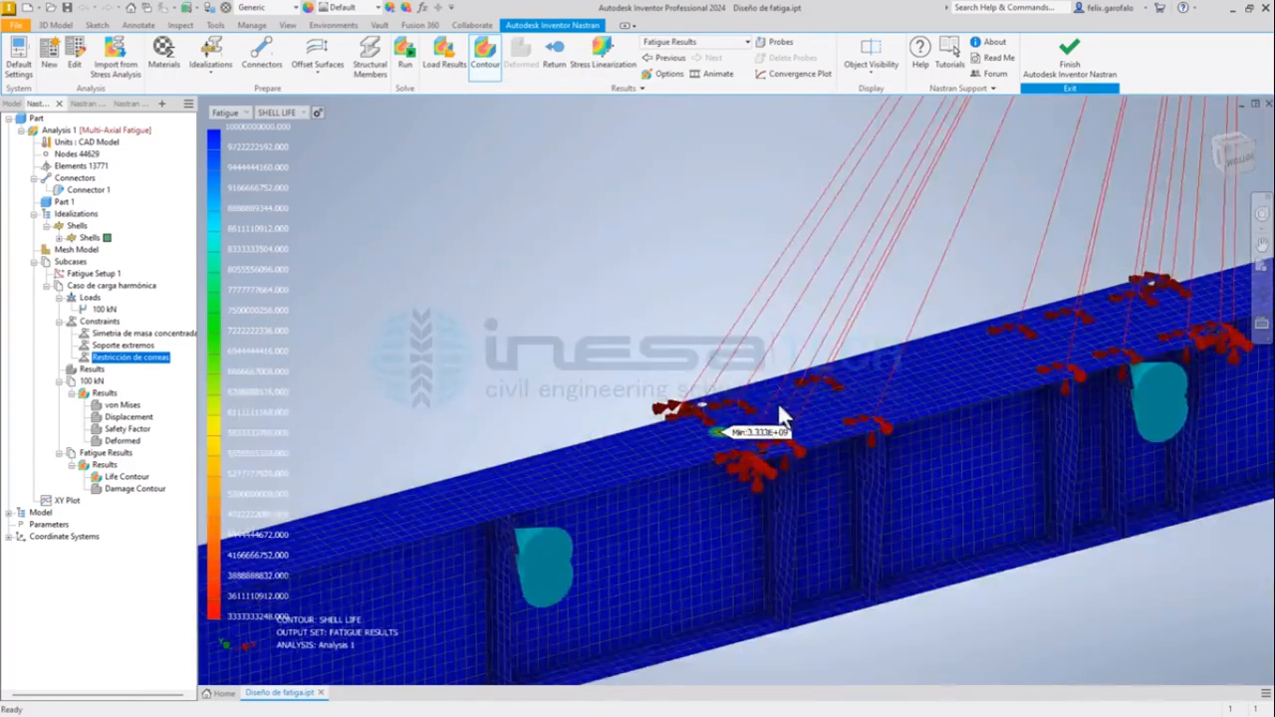
scroll(782, 414, down, 5)
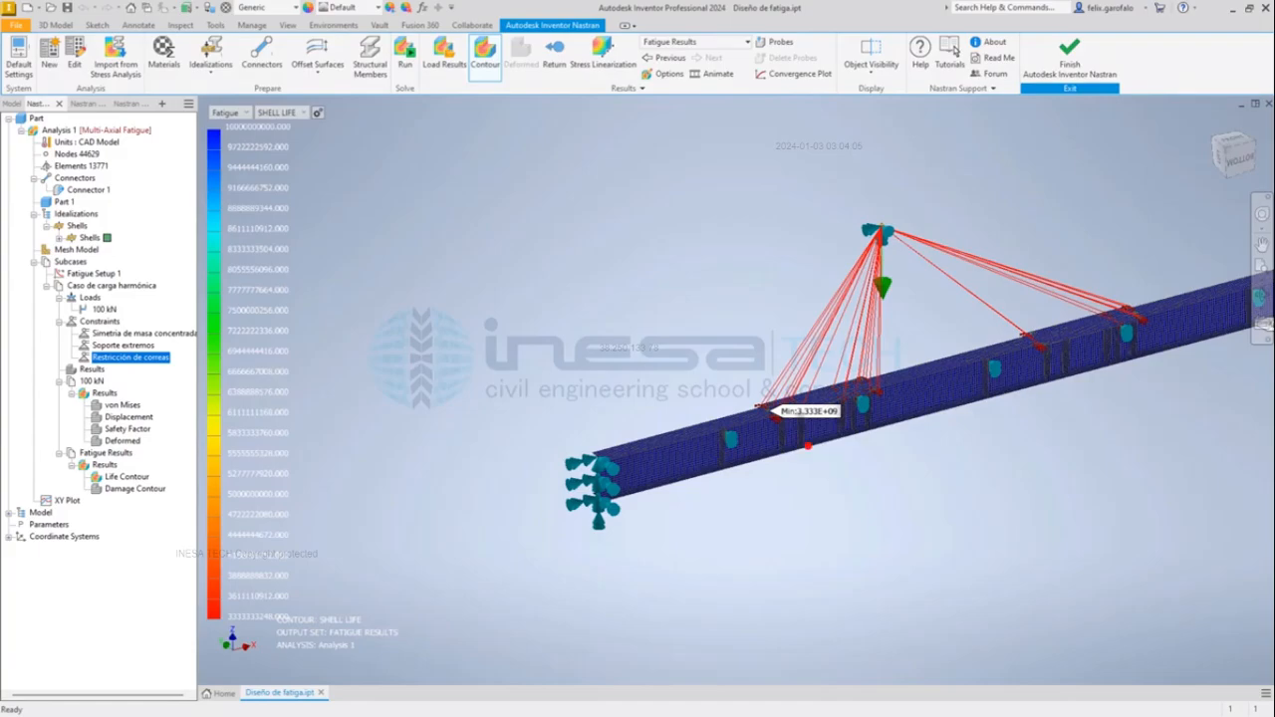
mouse_move(791, 448)
mouse_down()
mouse_move(966, 431)
mouse_move(1124, 385)
mouse_move(1220, 291)
mouse_move(1257, 283)
mouse_up()
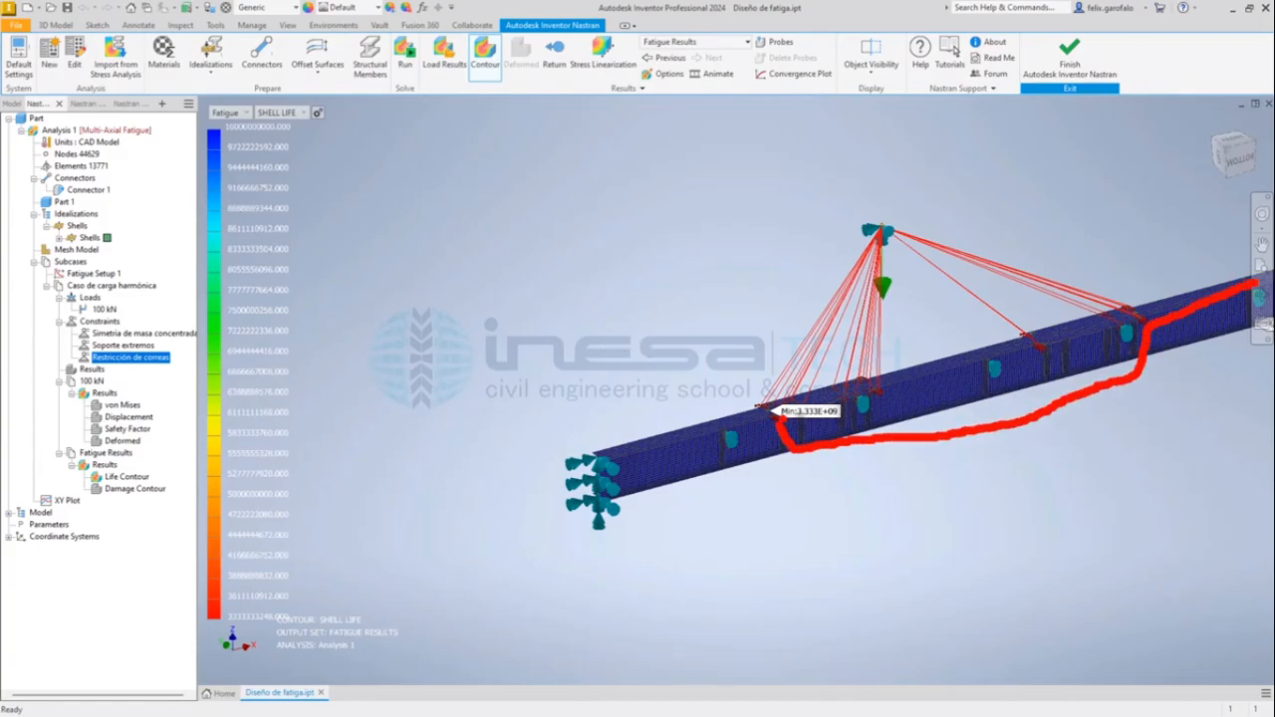
drag(783, 418, 595, 456)
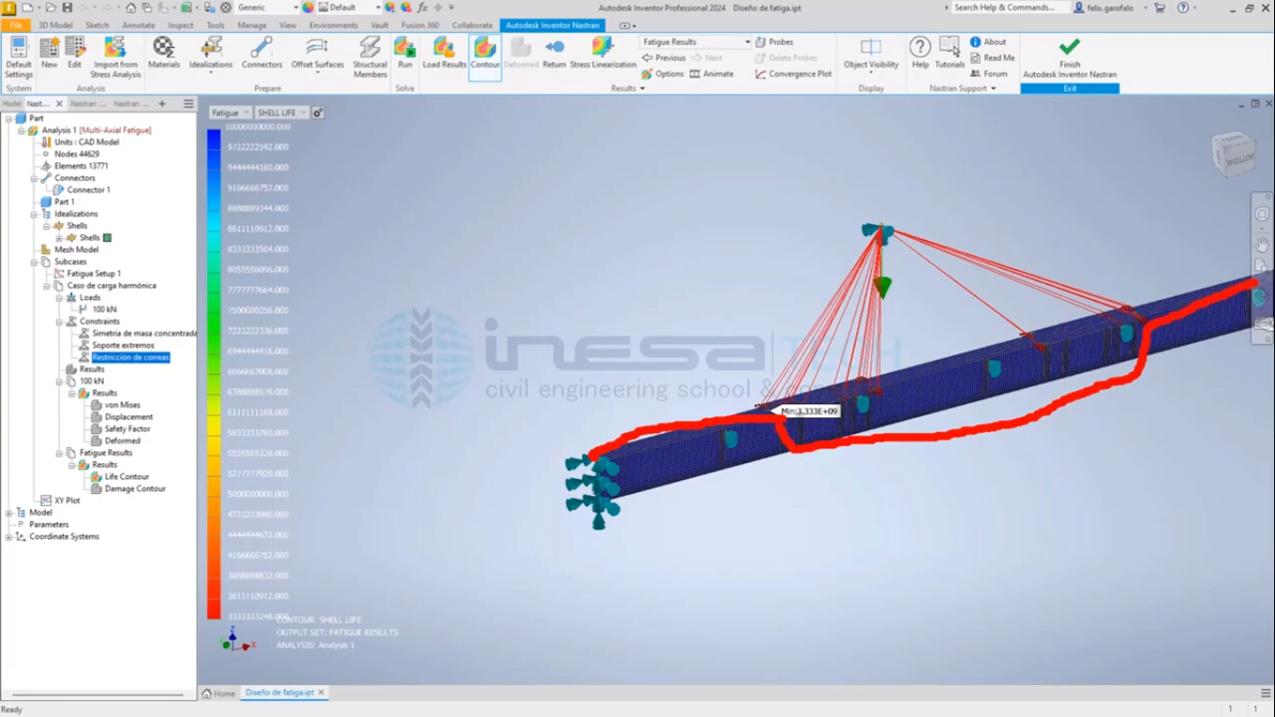
mouse_move(781, 413)
mouse_down()
mouse_move(792, 404)
mouse_move(793, 436)
mouse_up()
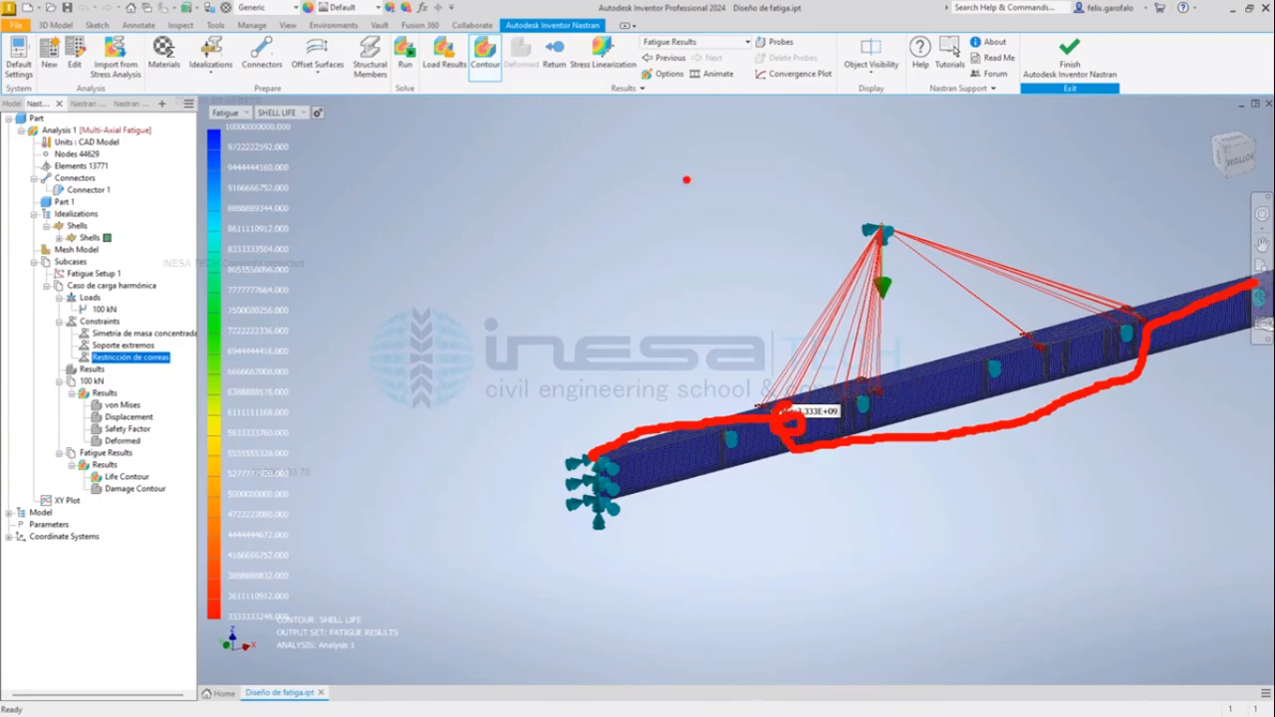
key(Escape)
Hide the connectors and constraints to expose the minimum-life area beside the plate edge
shift+middle_drag(782, 453, 787, 404)
scroll(783, 298, up, 5)
scroll(747, 267, up, 3)
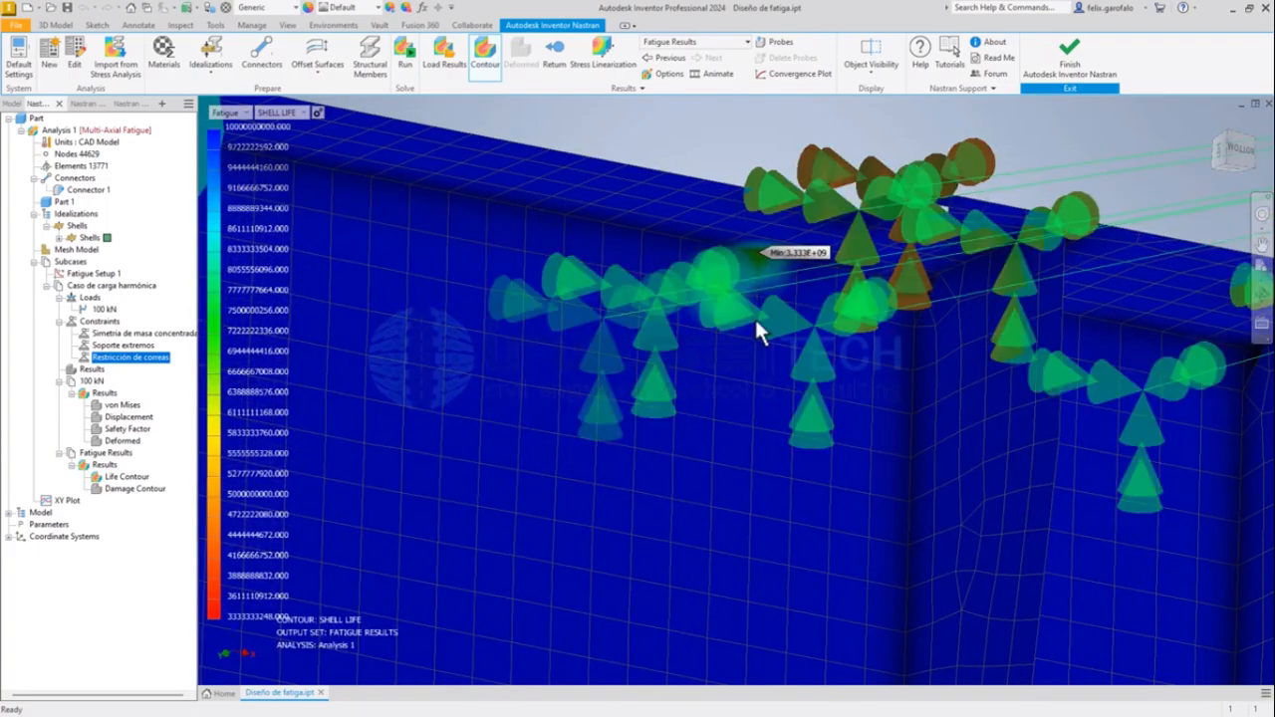
click(871, 76)
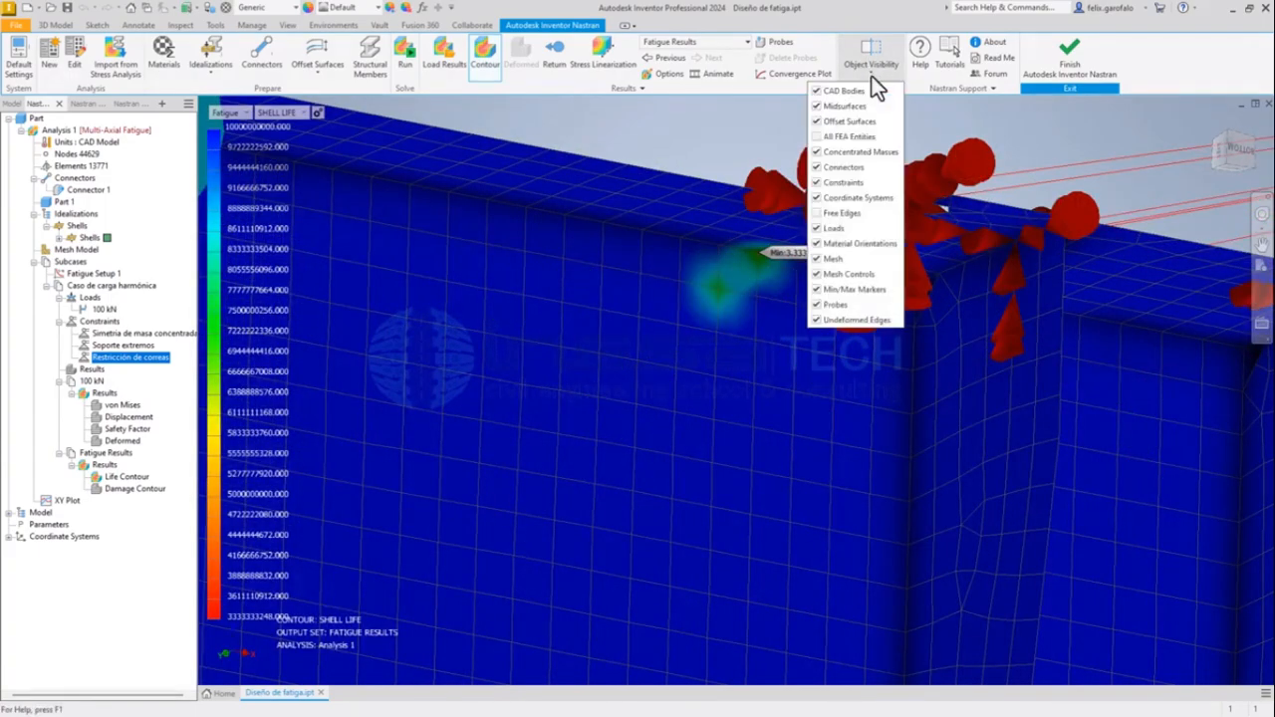
click(818, 166)
click(818, 178)
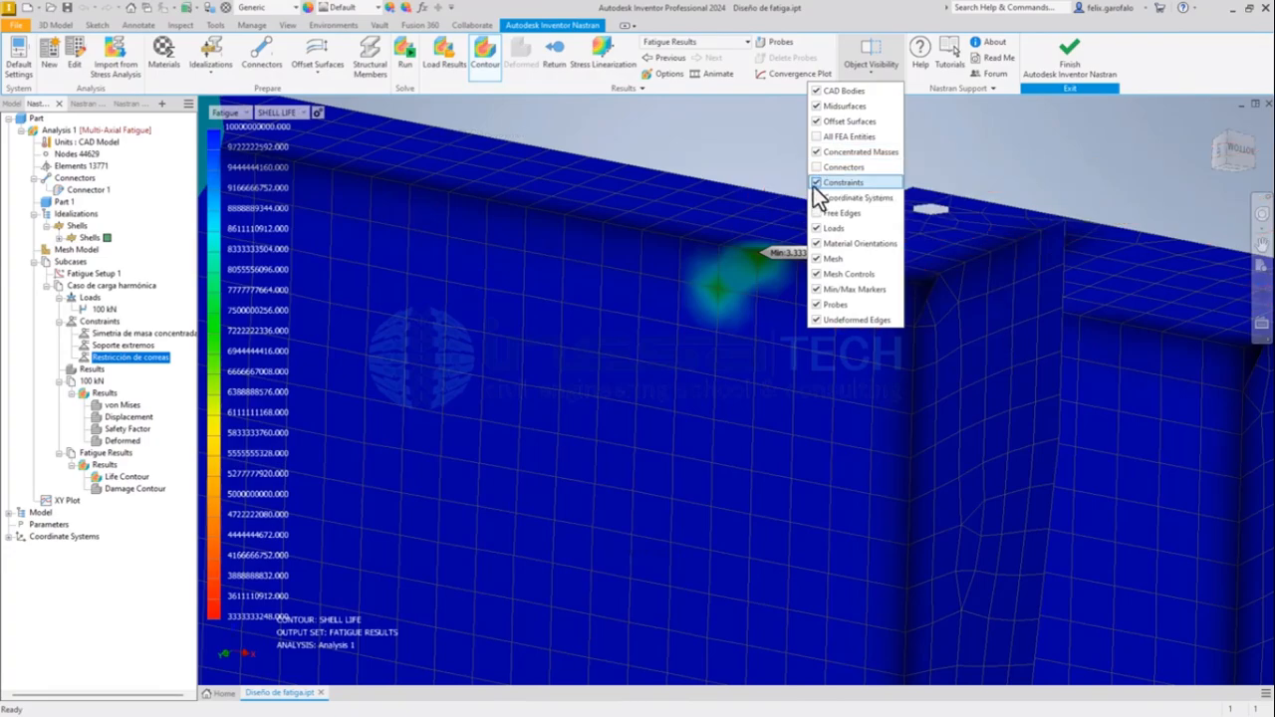
click(1069, 151)
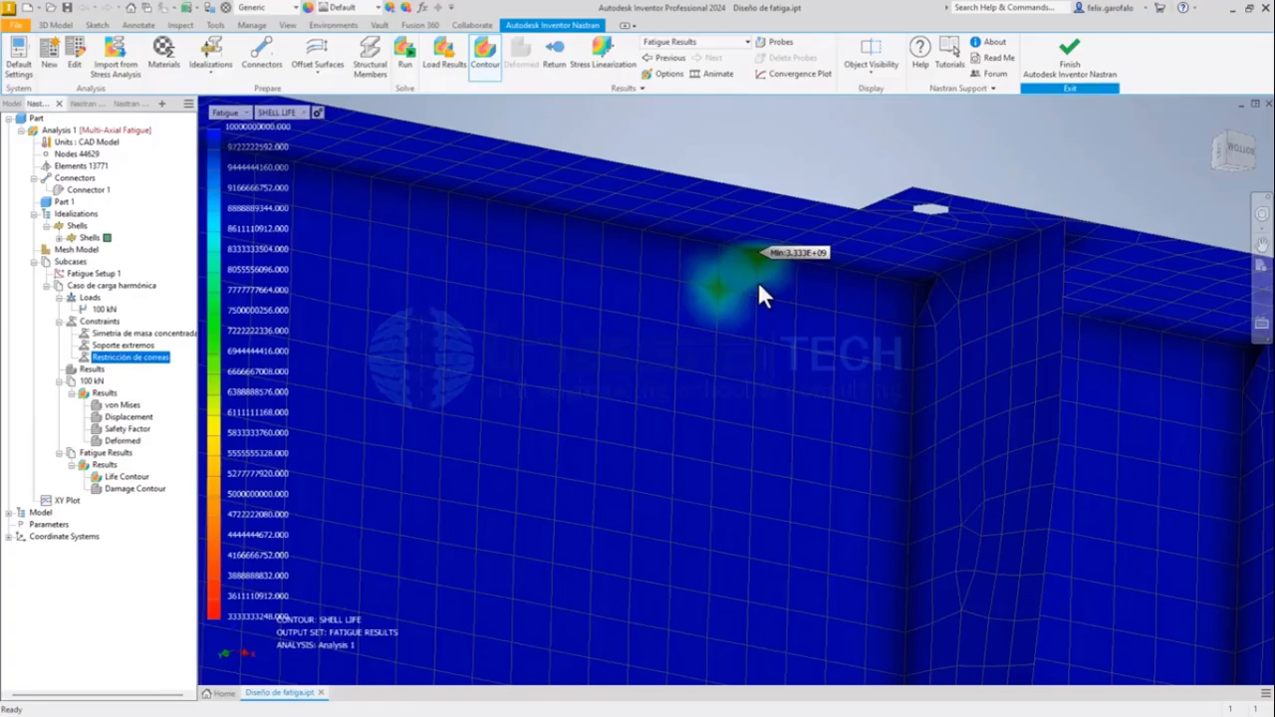
Display the total displacement result of the 100 kN case and examine the flange bending at the plate edge
click(111, 417)
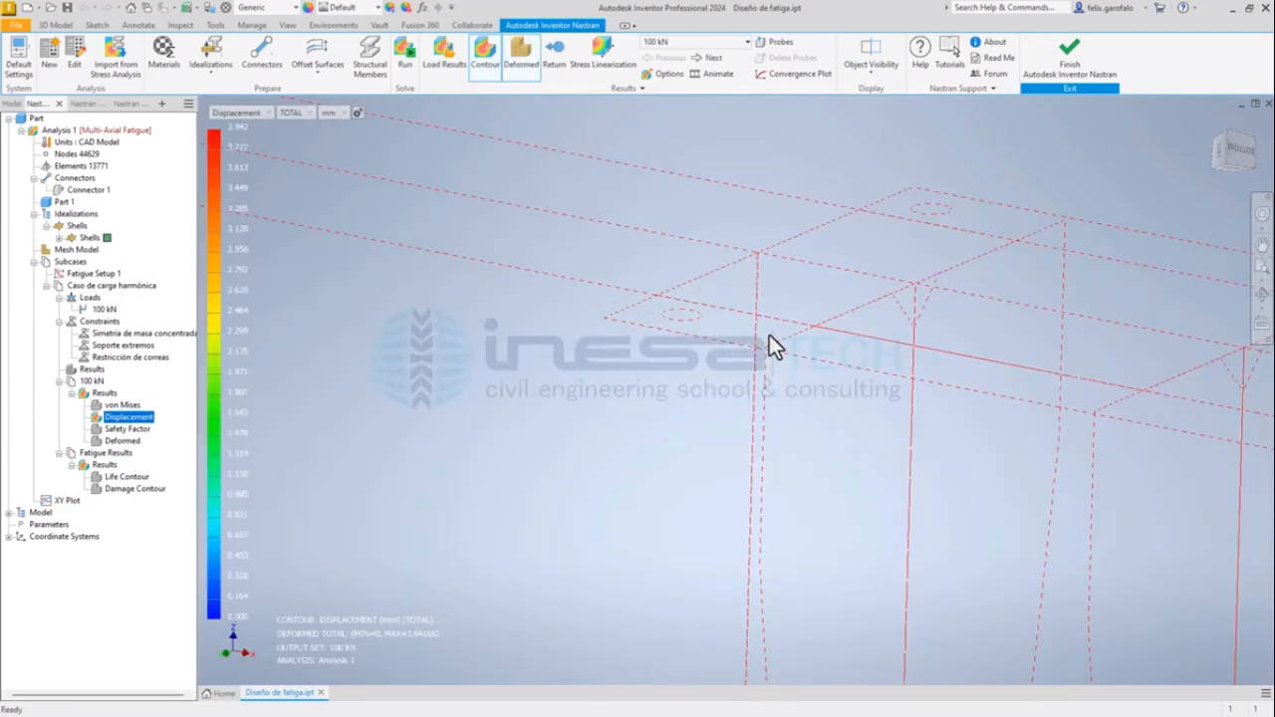
scroll(769, 335, down, 8)
shift+middle_drag(768, 335, 691, 455)
scroll(646, 452, up, 8)
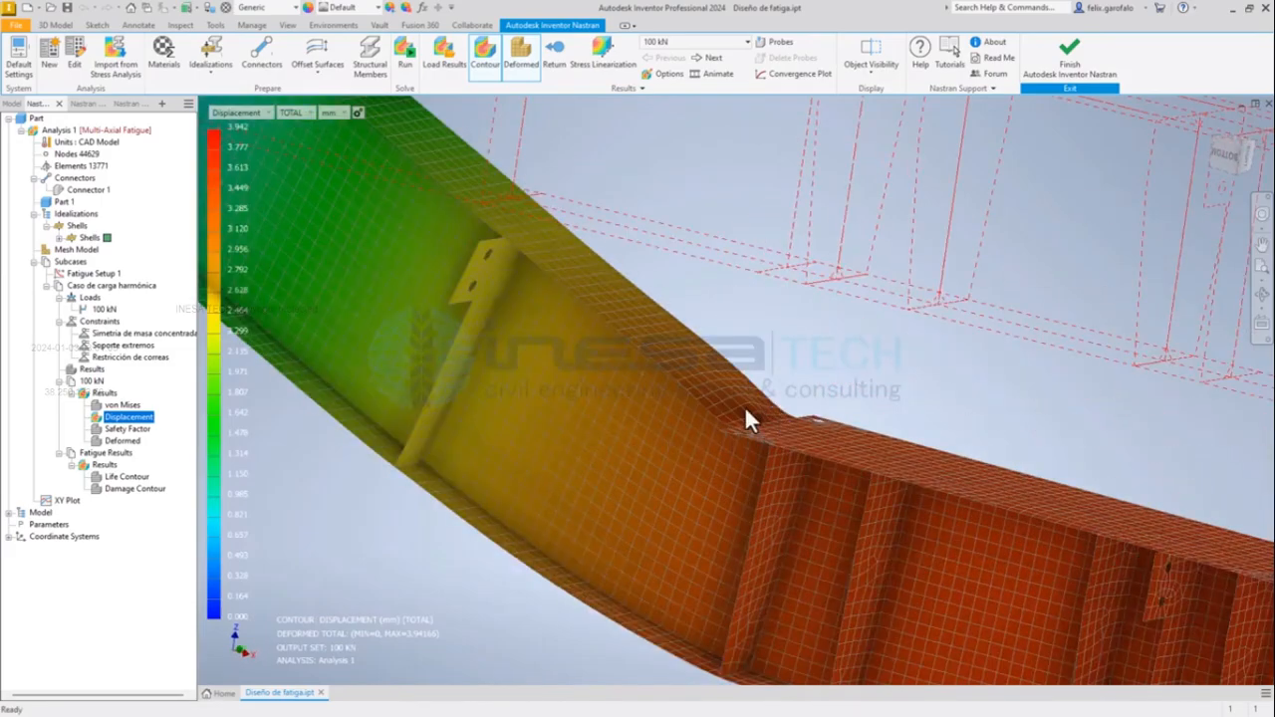
scroll(746, 408, up, 5)
shift+middle_drag(792, 491, 746, 527)
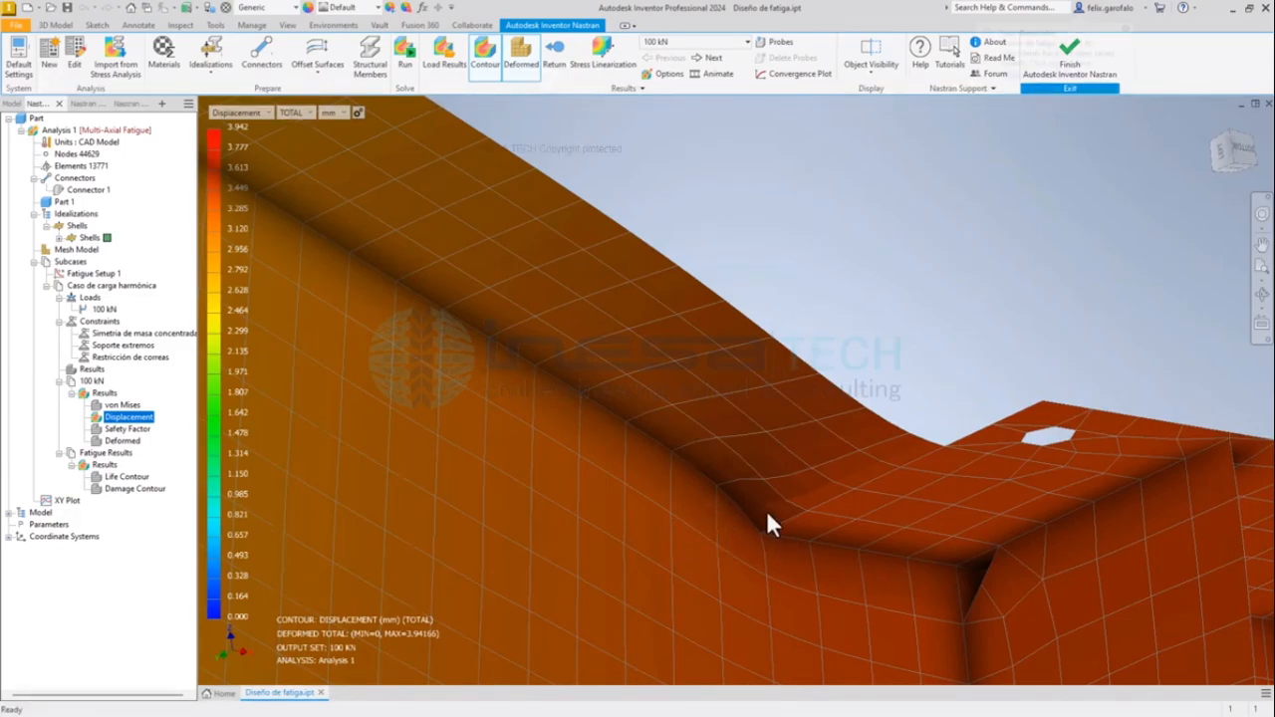
shift+middle_drag(874, 343, 822, 381)
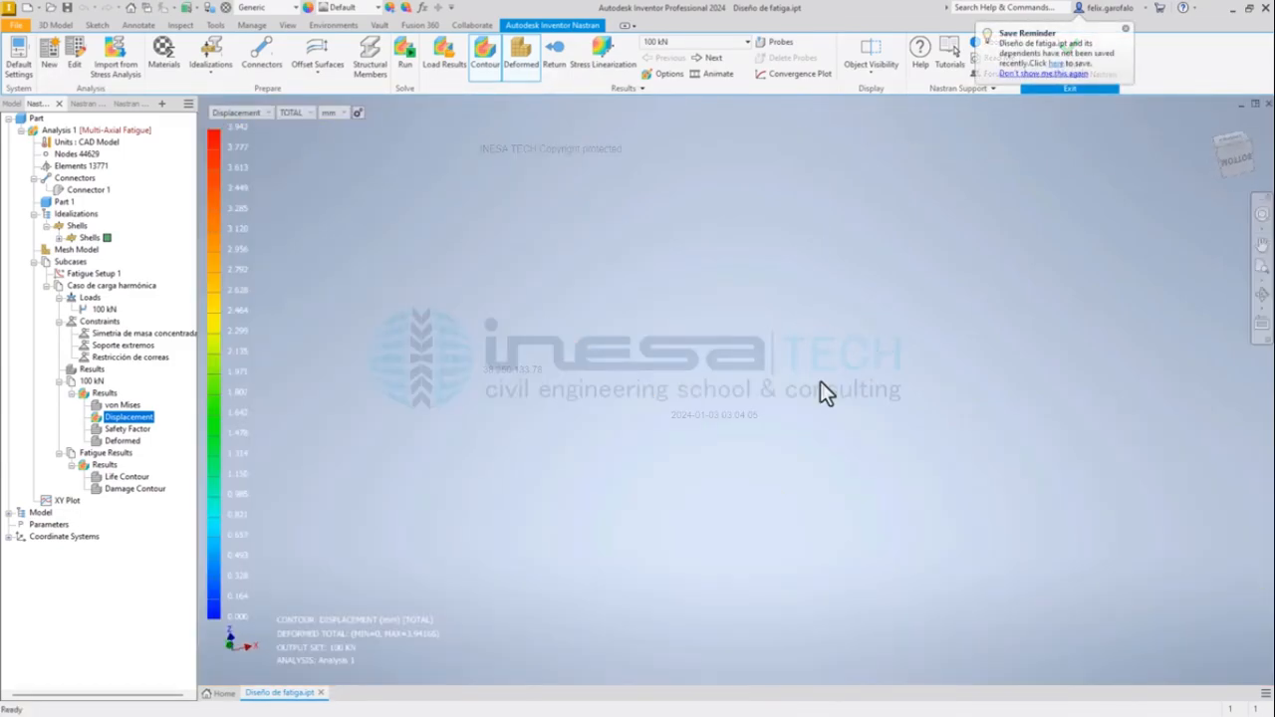
scroll(822, 372, down, 8)
scroll(871, 310, up, 7)
scroll(872, 310, up, 2)
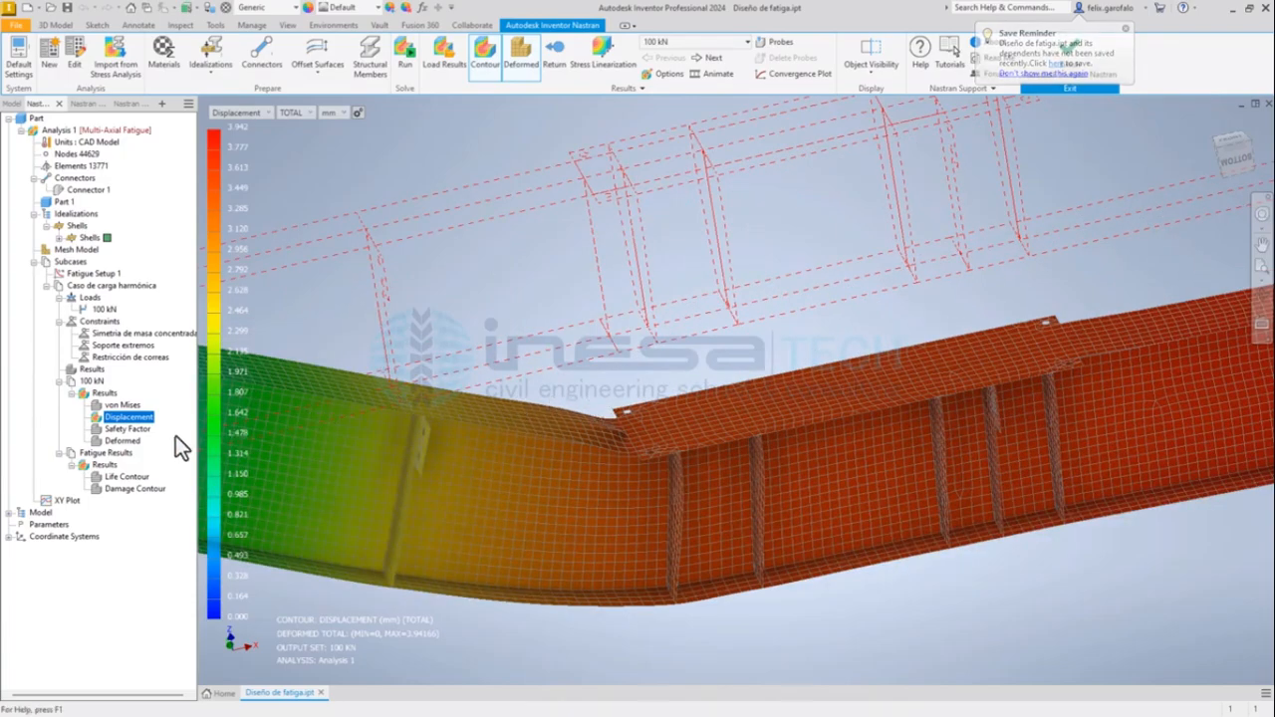
Display the fatigue Damage Contour as SHELL MAX DAMAGE BOTTOM/TOP and inspect it along the beam
click(97, 491)
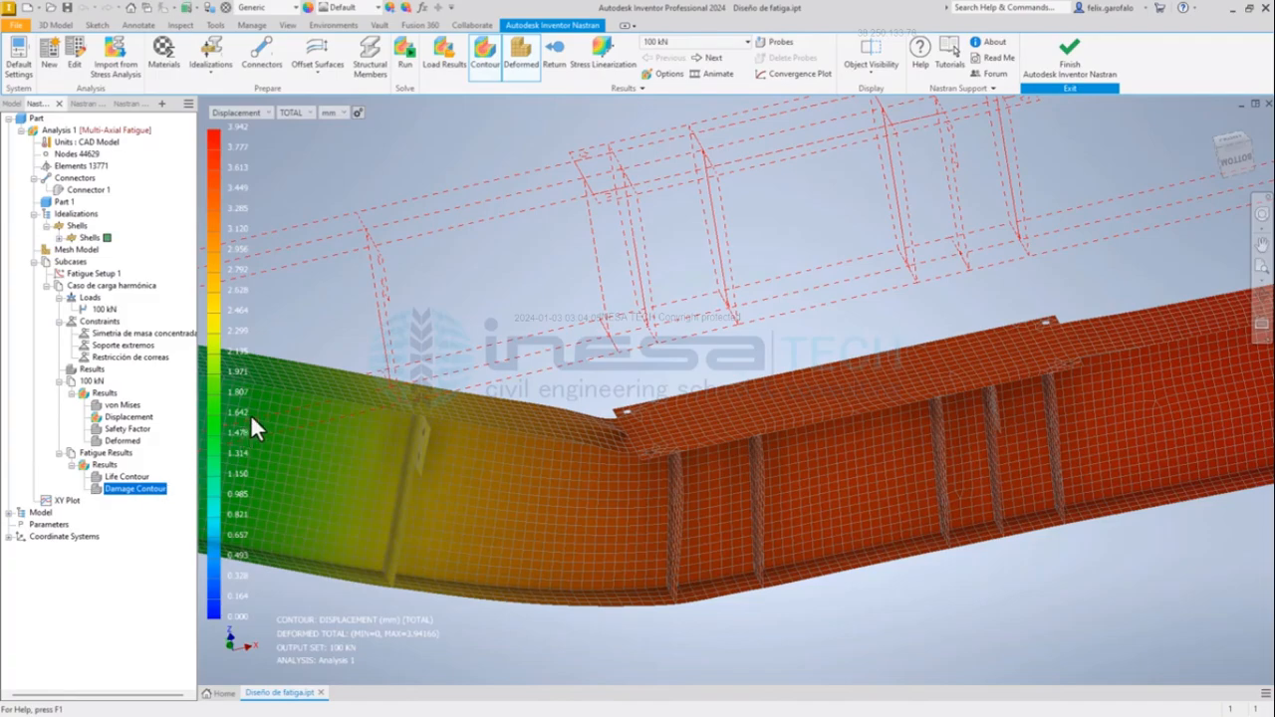
double_click(99, 490)
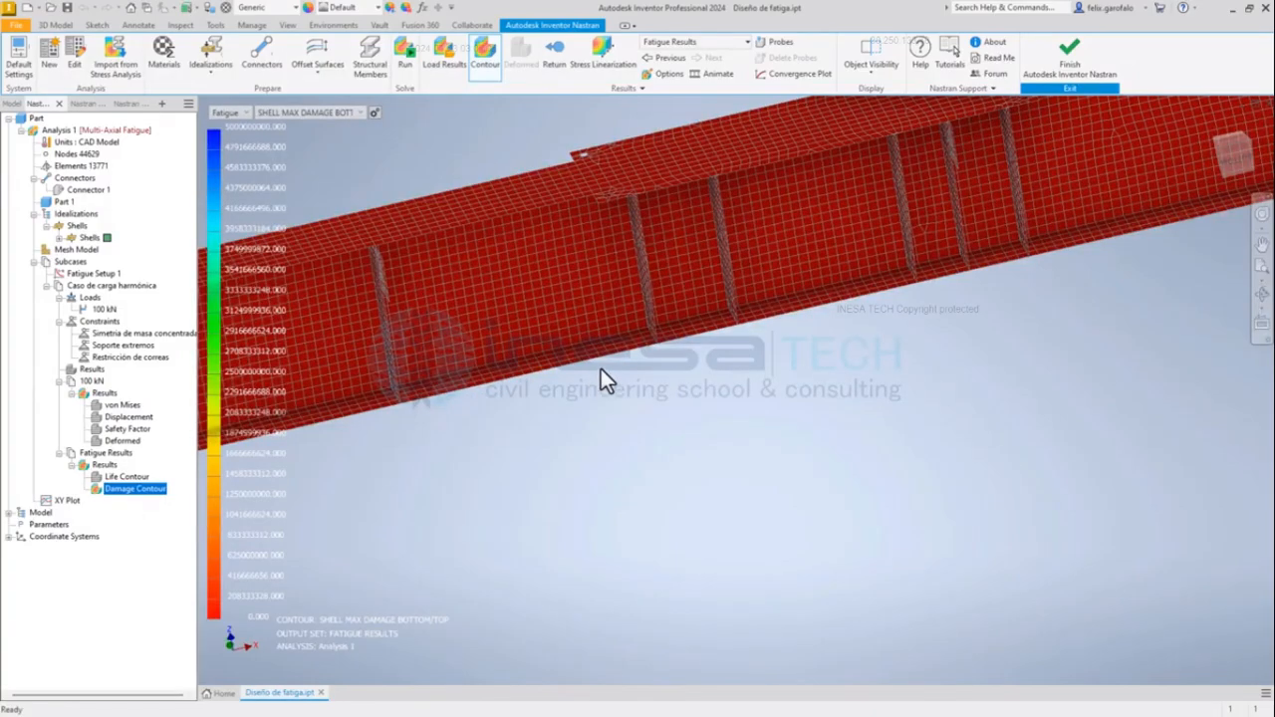
shift+middle_drag(601, 370, 608, 365)
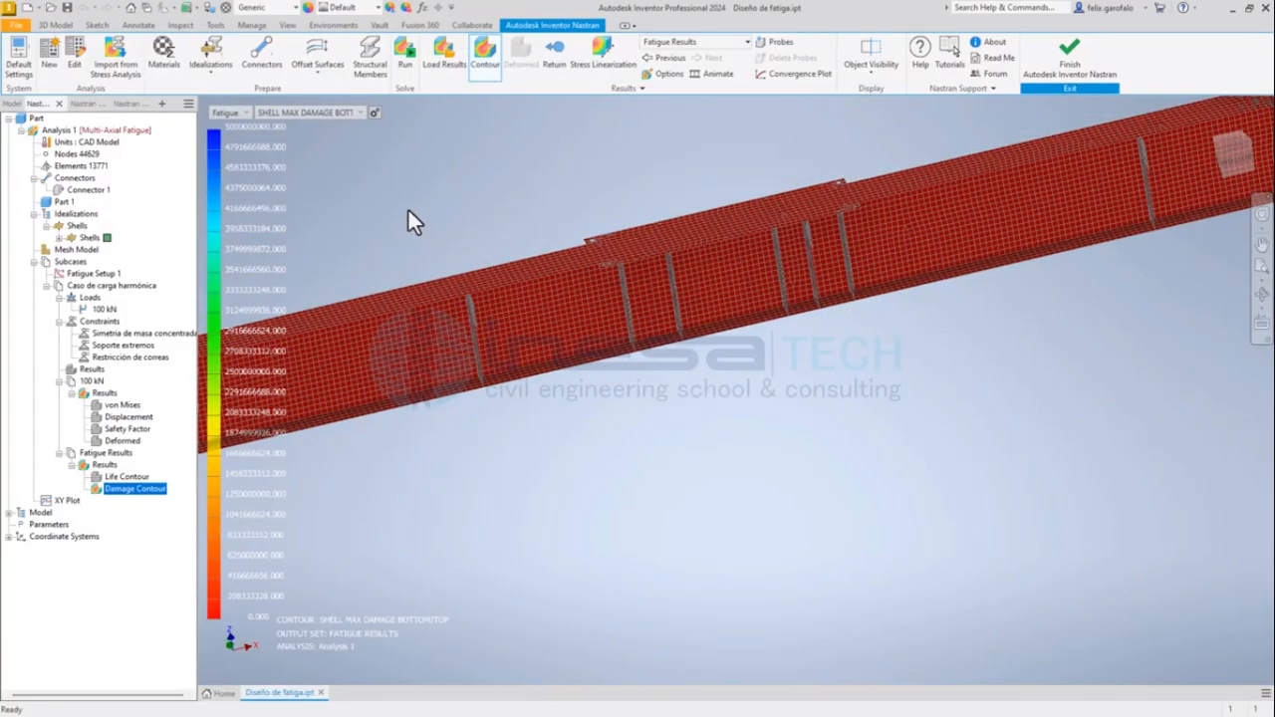
shift+middle_drag(451, 363, 518, 319)
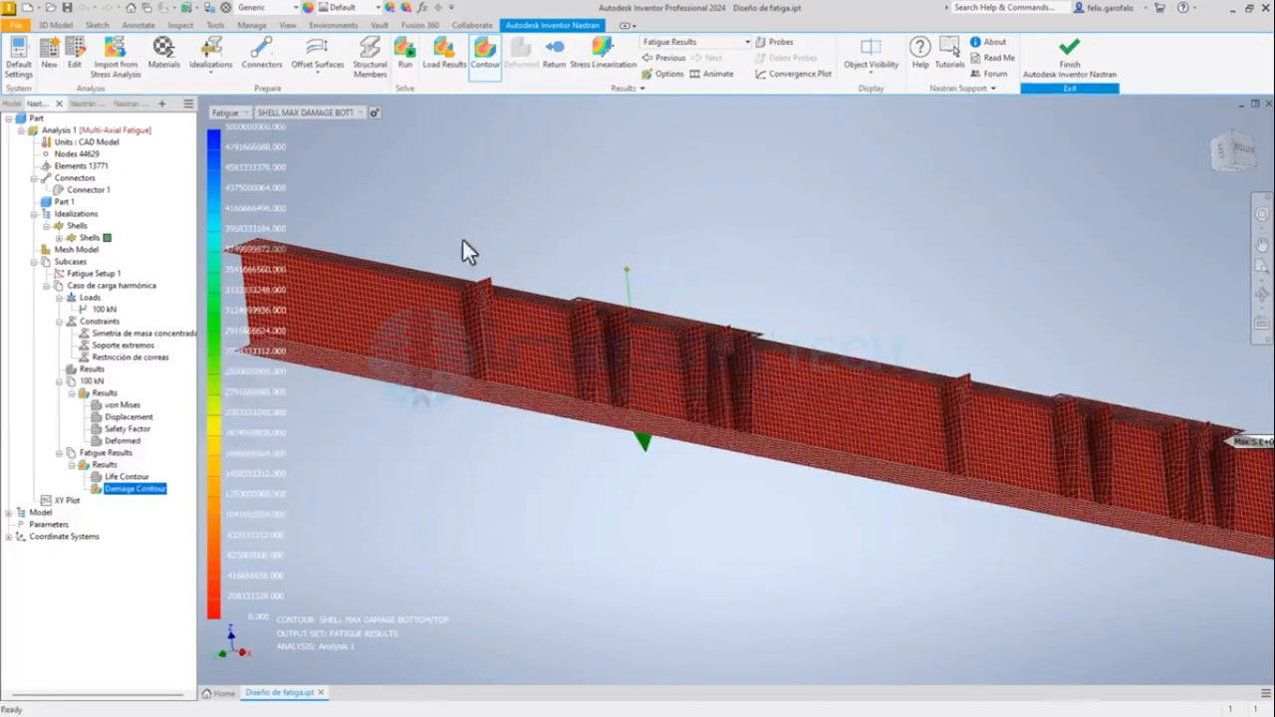
Switch the fatigue contour to SHELL DAMAGE and examine the maximum-damage area near the plate edge and the whole beam
click(296, 113)
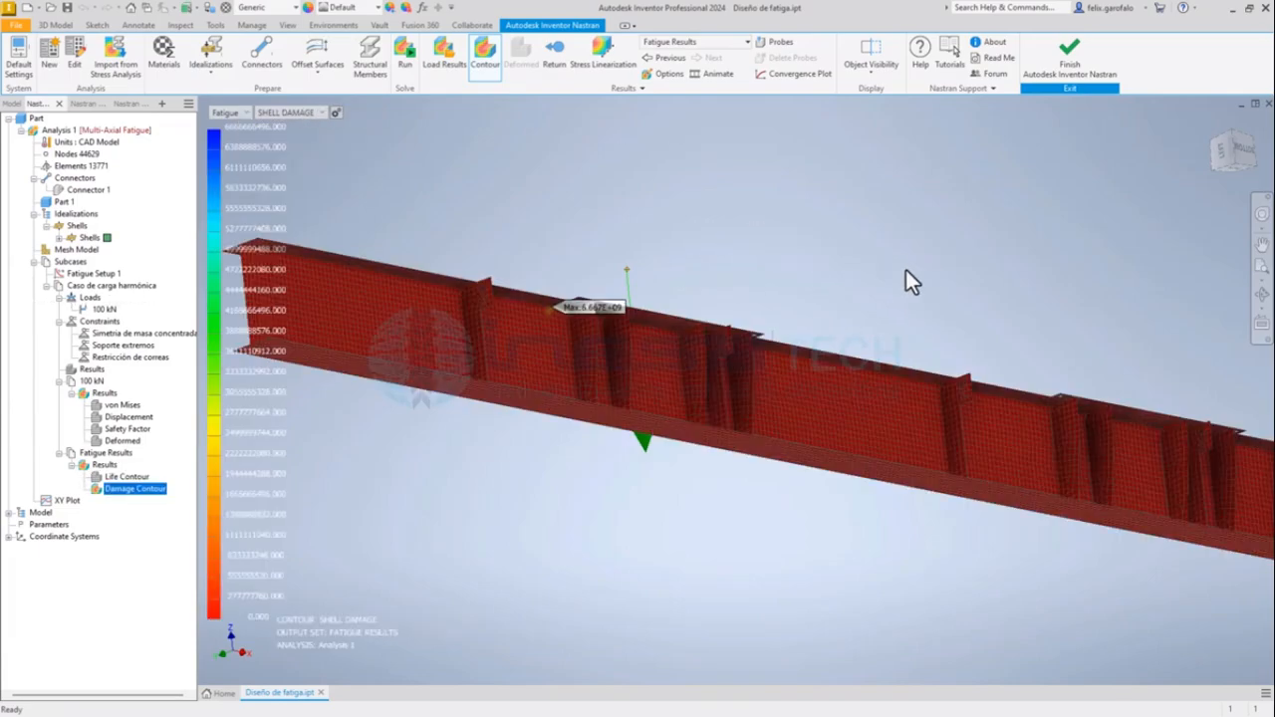
shift+middle_drag(938, 279, 672, 367)
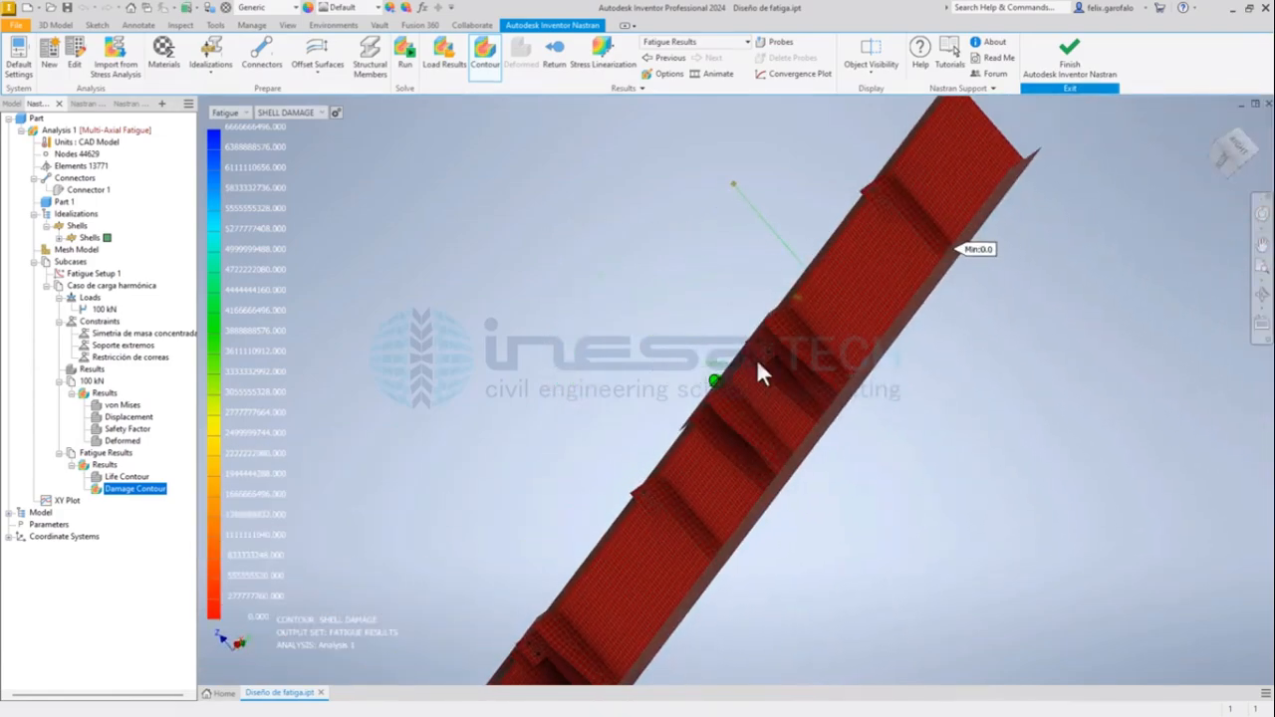
scroll(803, 300, up, 5)
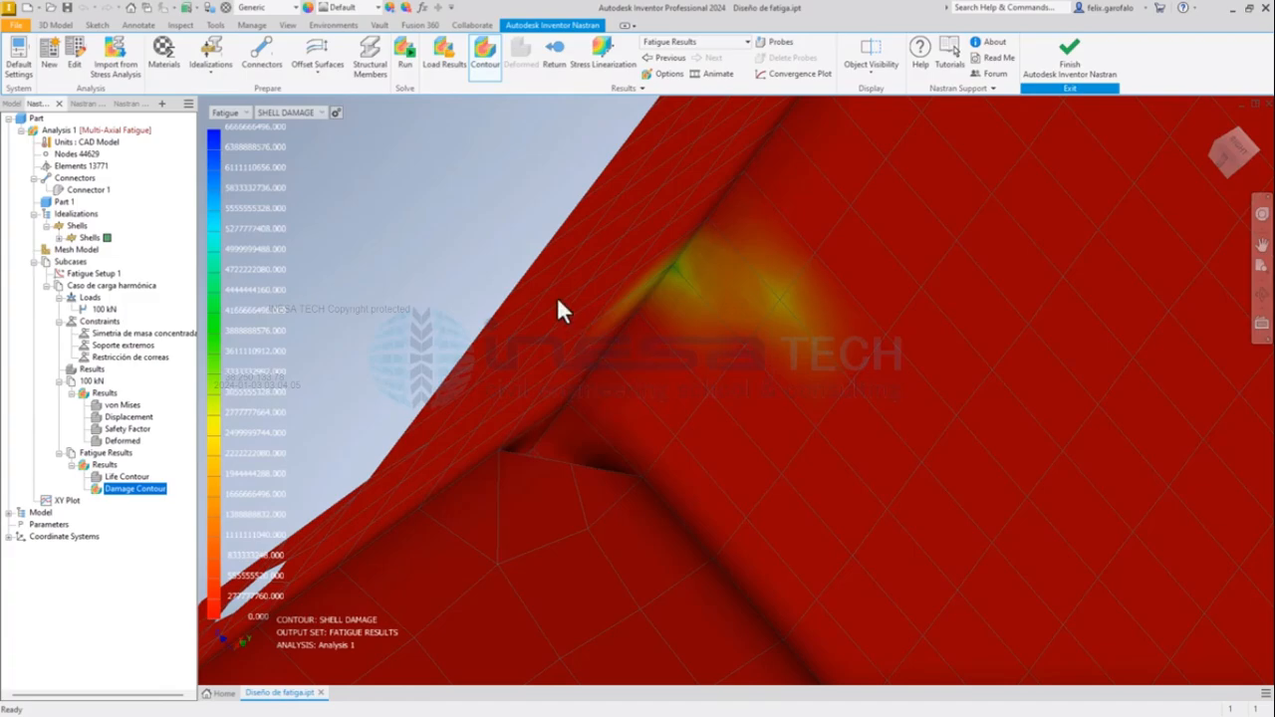
scroll(688, 257, down, 4)
scroll(678, 255, down, 6)
shift+middle_drag(610, 349, 840, 360)
scroll(696, 286, up, 4)
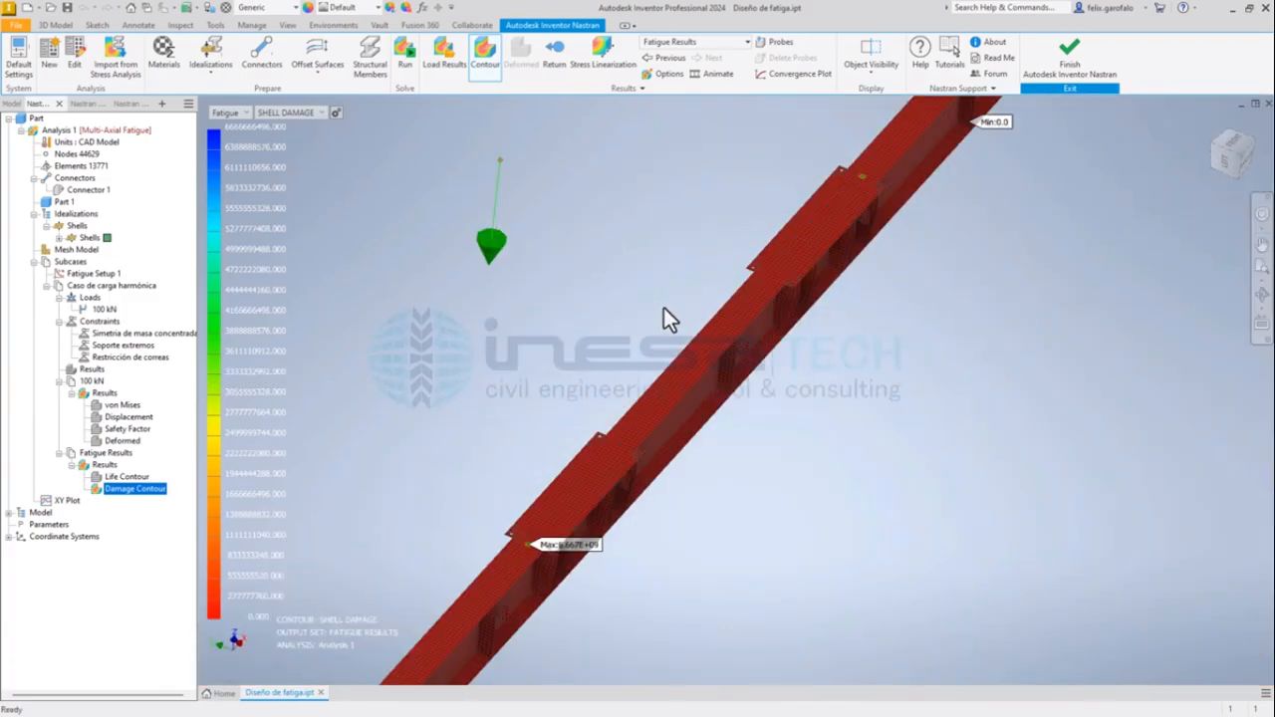
scroll(659, 310, down, 2)
shift+middle_drag(657, 311, 671, 317)
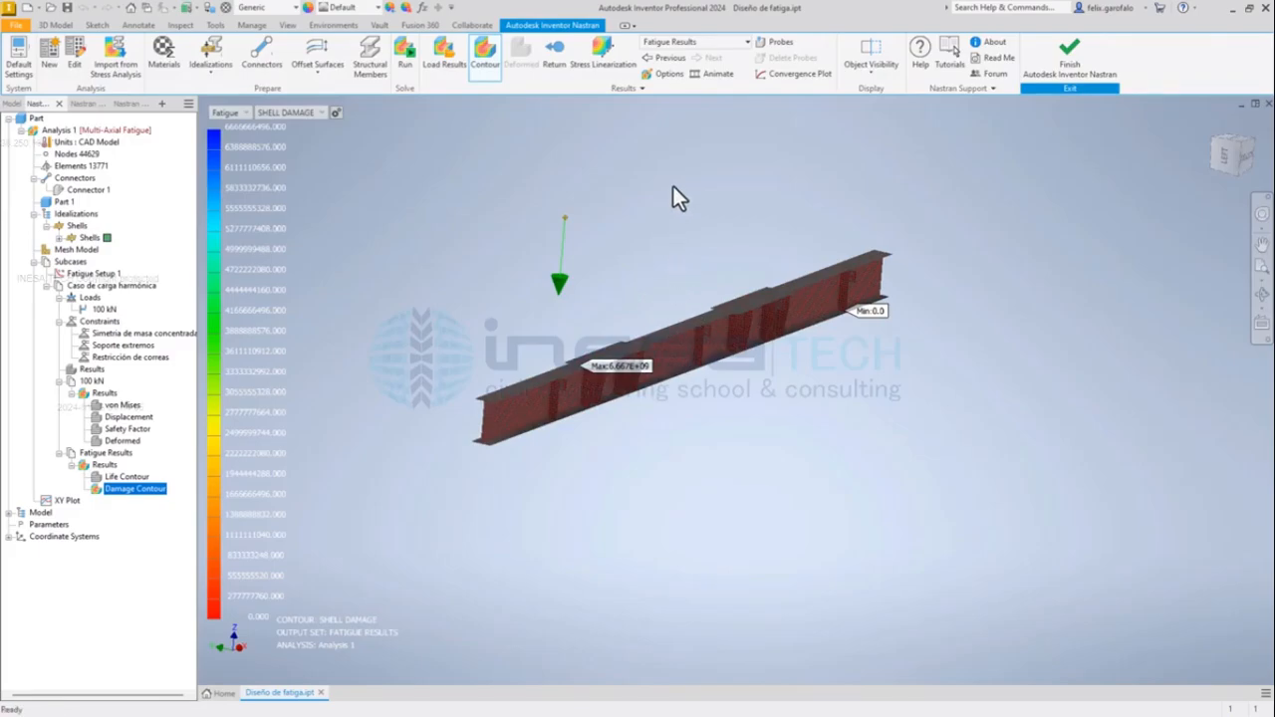
scroll(620, 298, up, 2)
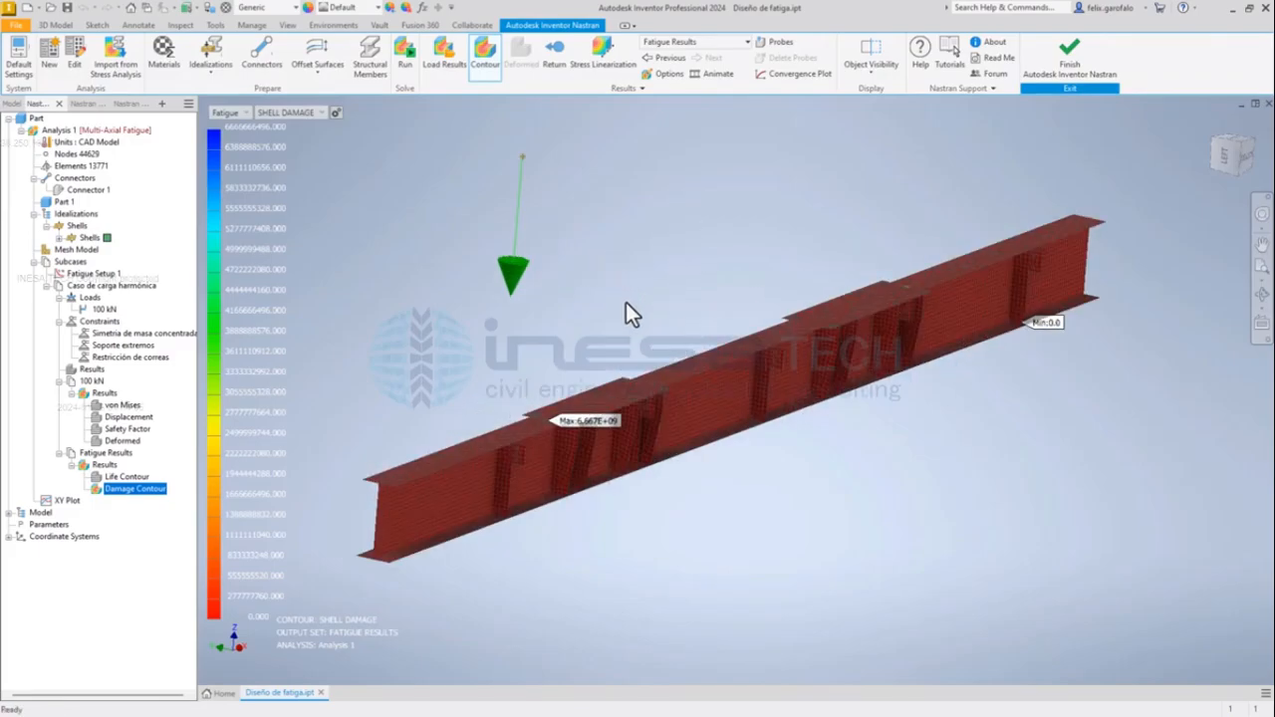